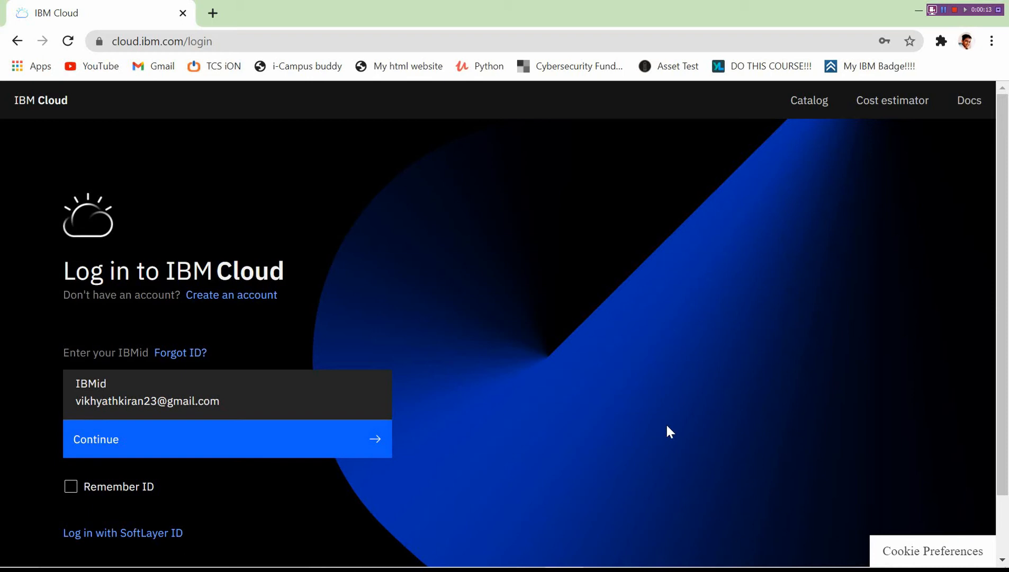
Sign in to IBM Cloud with the account IBMid and password.
{"action": "left_click", "coordinate": [260, 445]}
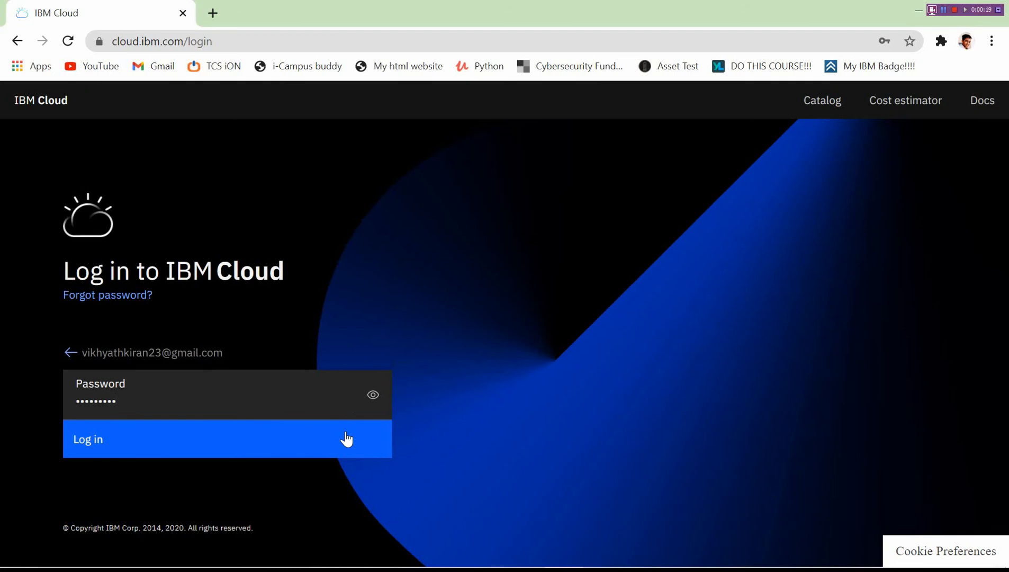
{"action": "left_click", "coordinate": [346, 439]}
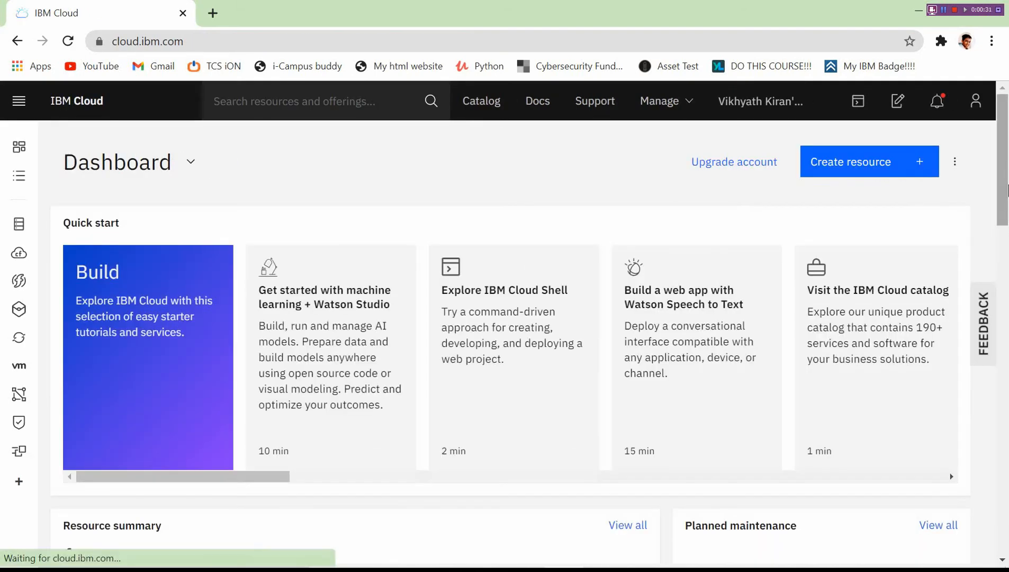
Open the Watson Assistant service instance from the Services list in the Resource summary.
{"action": "left_click_drag", "start_coordinate": [1008, 191], "coordinate": [993, 263]}
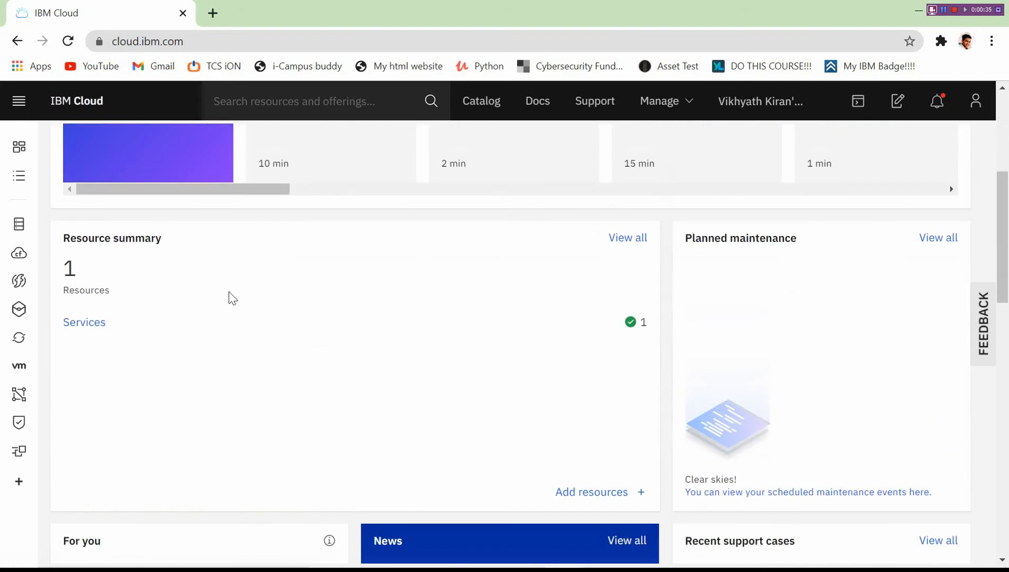
{"action": "left_click_drag", "start_coordinate": [1002, 209], "coordinate": [731, 191]}
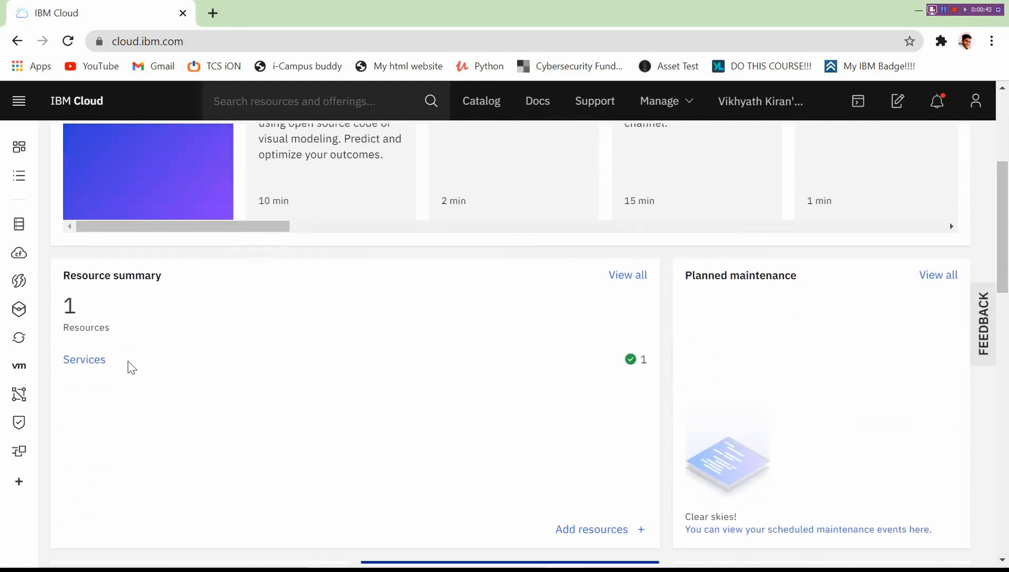
{"action": "left_click", "coordinate": [97, 364]}
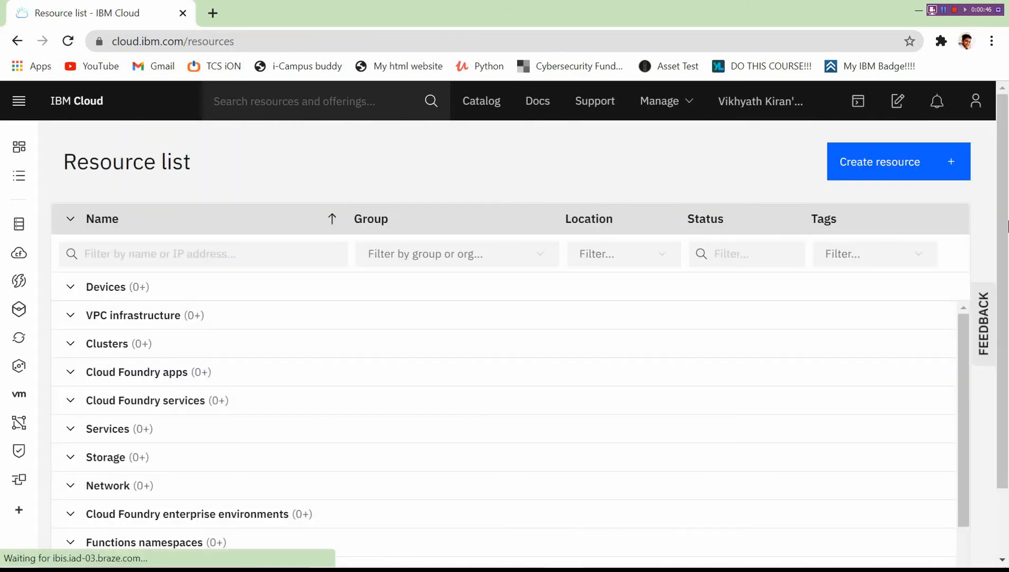
{"action": "left_click_drag", "start_coordinate": [1007, 220], "coordinate": [1008, 286]}
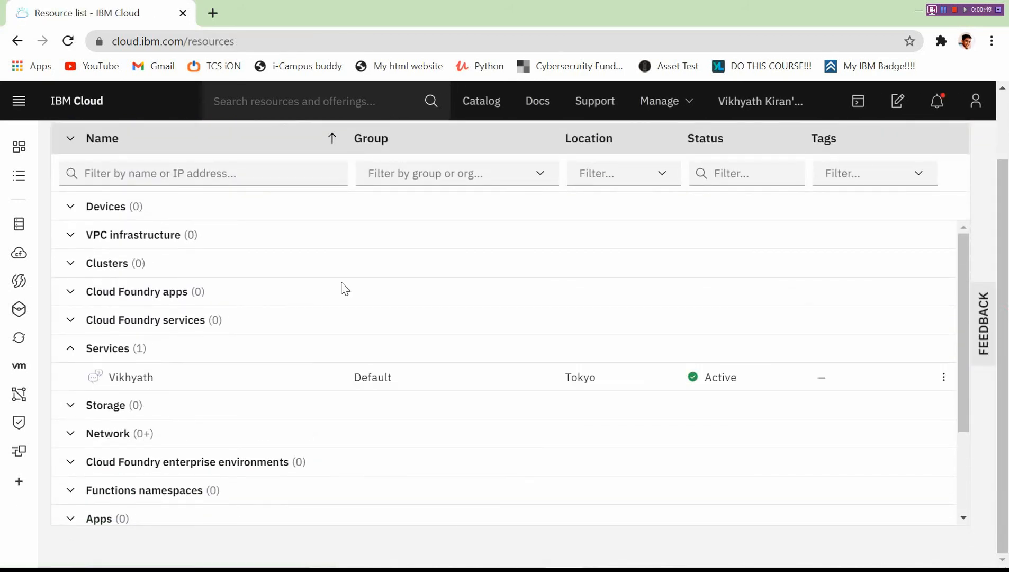
{"action": "left_click", "coordinate": [131, 377]}
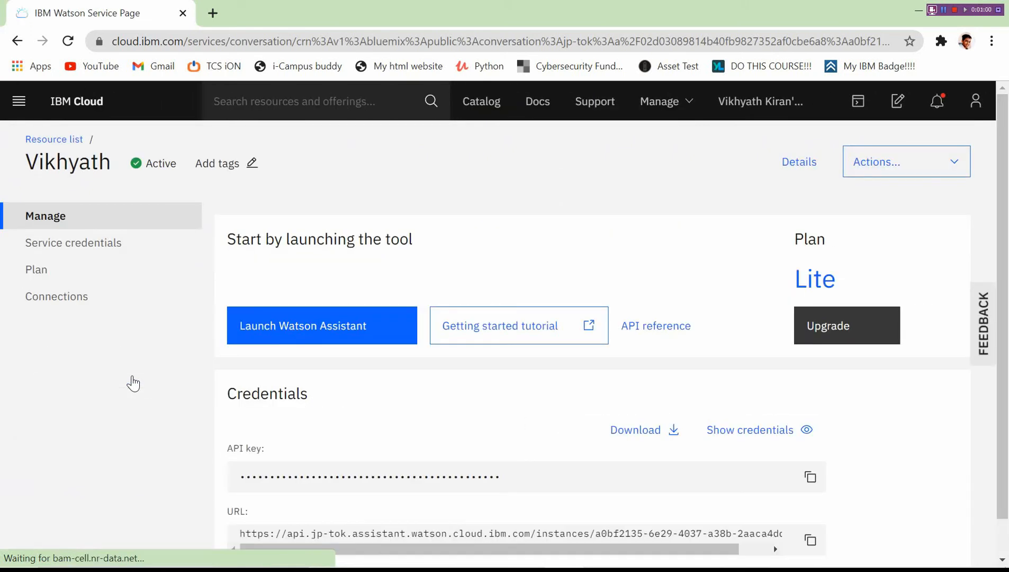
Launch Watson Assistant and open the Chatting Skill card from the Skills list.
{"action": "left_click", "coordinate": [318, 333]}
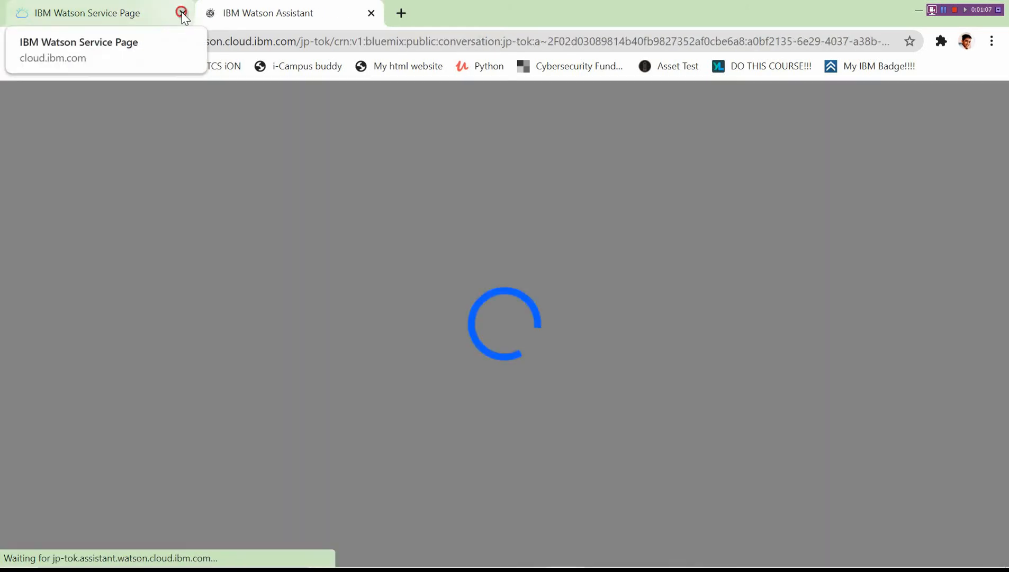
{"action": "left_click", "coordinate": [183, 13]}
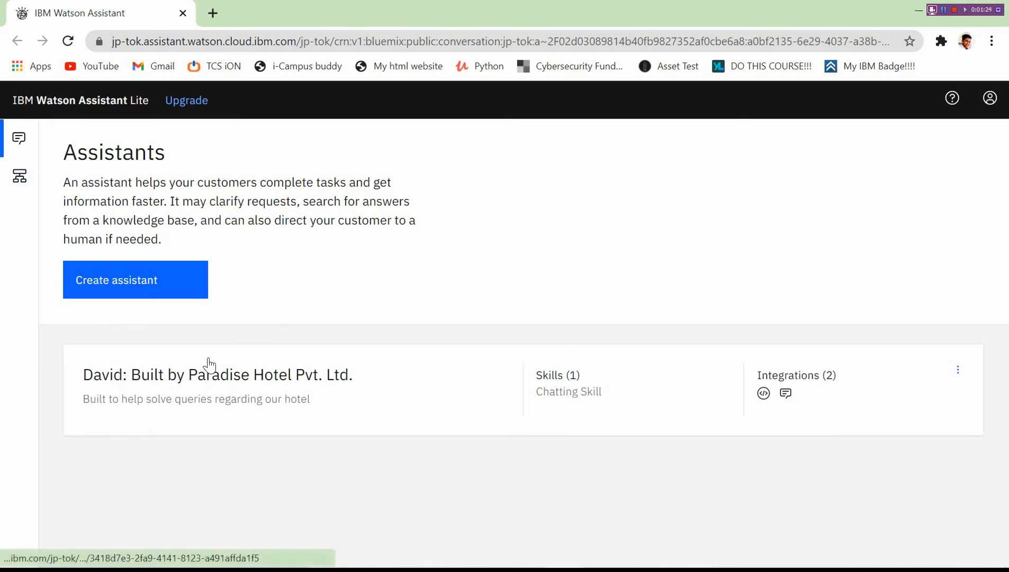
{"action": "left_click", "coordinate": [15, 182]}
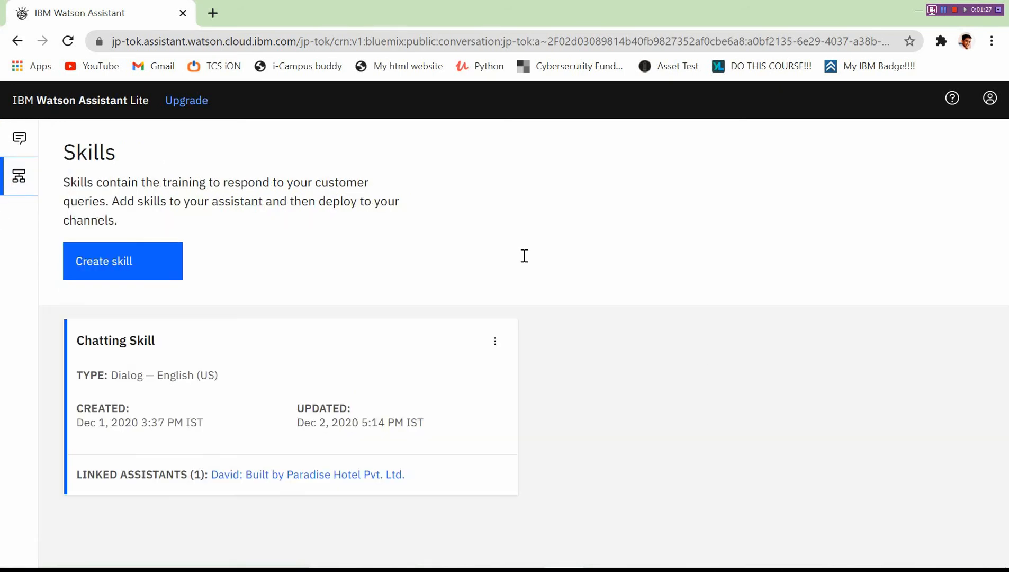
{"action": "left_click", "coordinate": [19, 139]}
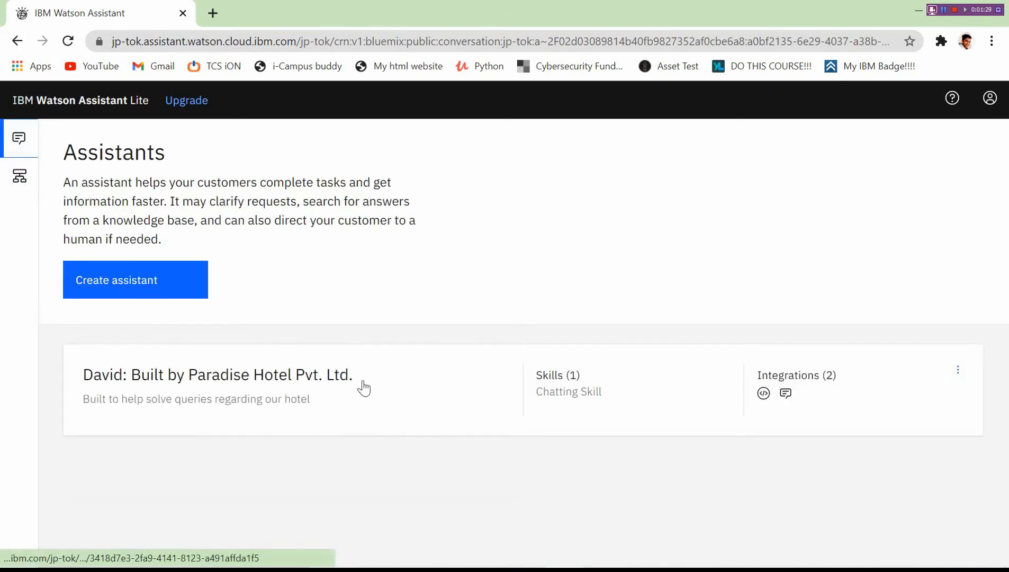
{"action": "left_click", "coordinate": [21, 180]}
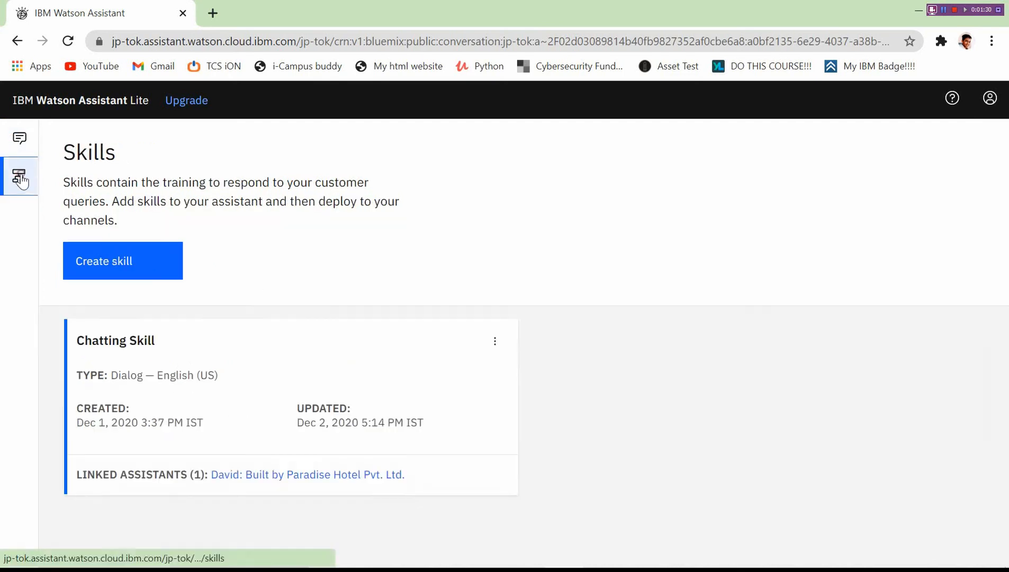
{"action": "left_click", "coordinate": [176, 392]}
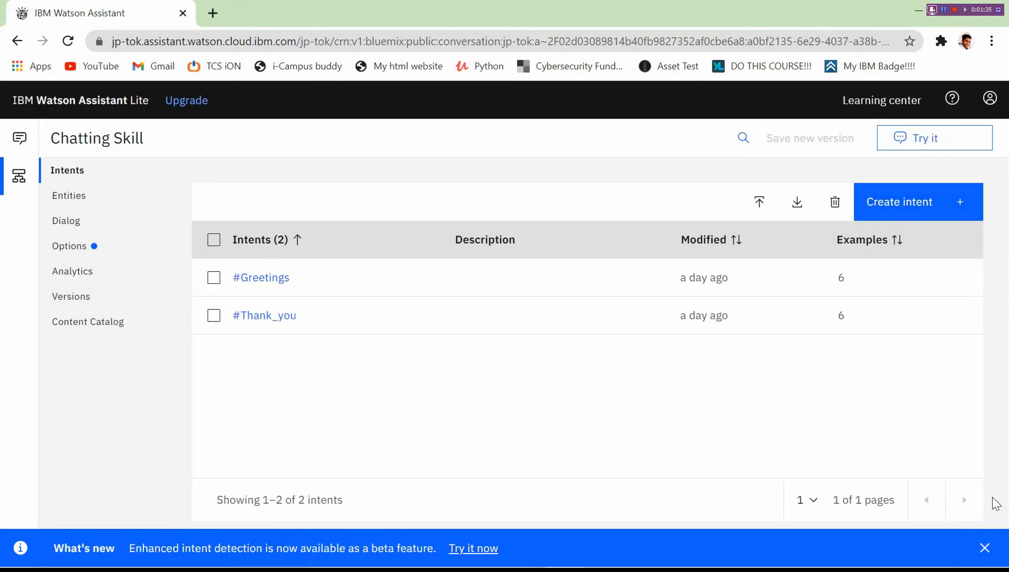
Dismiss the What's new banner and show the Chatting Skill's empty Entities page.
{"action": "left_click", "coordinate": [984, 548]}
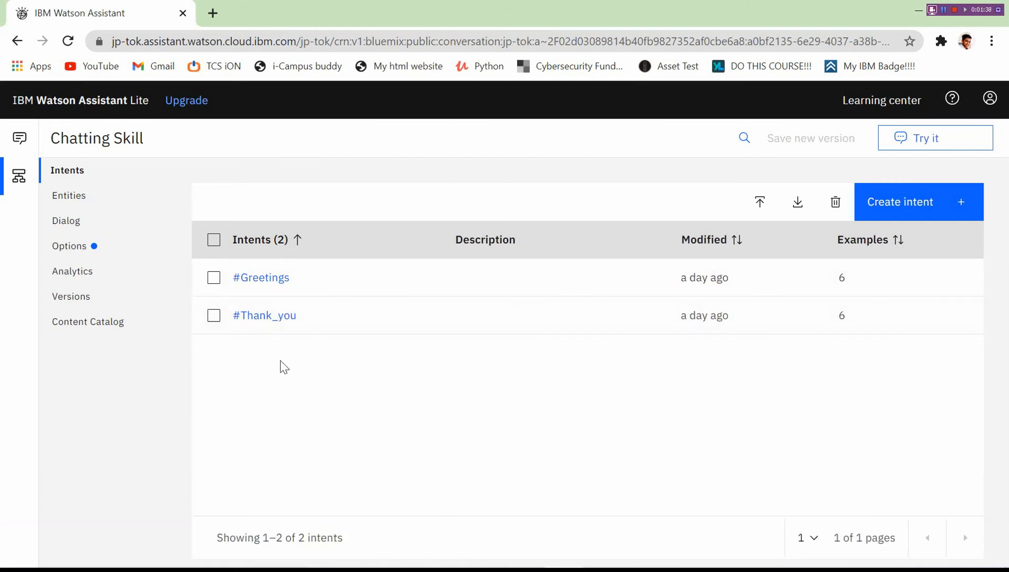
{"action": "left_click", "coordinate": [67, 196]}
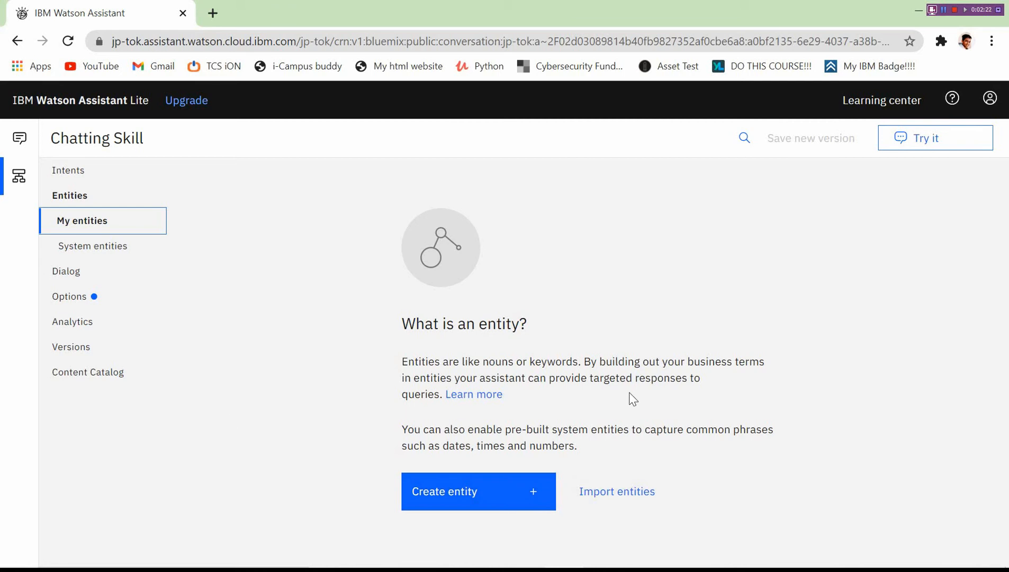
Create a new entity named Location_Branches.
{"action": "left_click", "coordinate": [519, 491]}
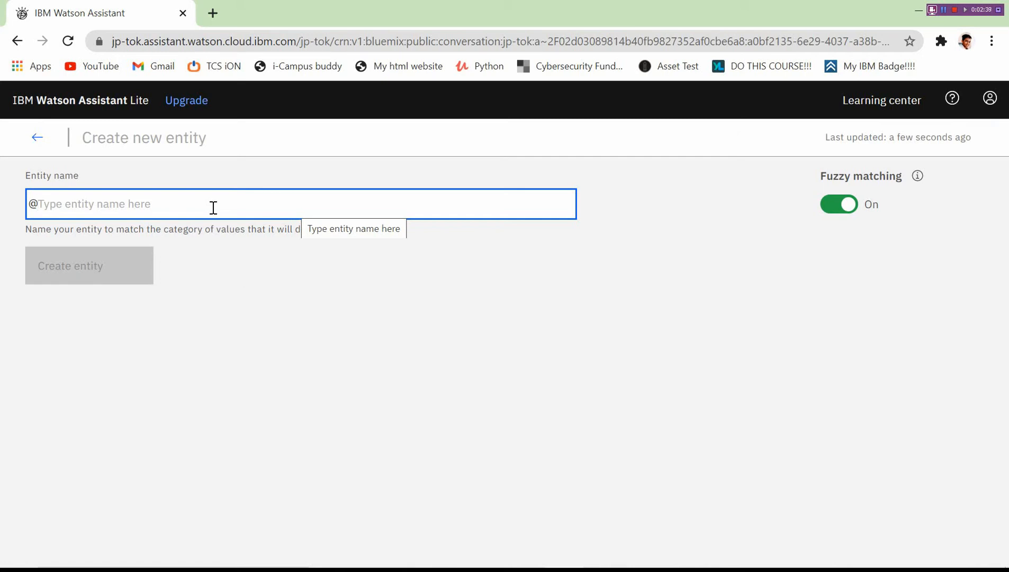
{"action": "type", "text": "Lo"}
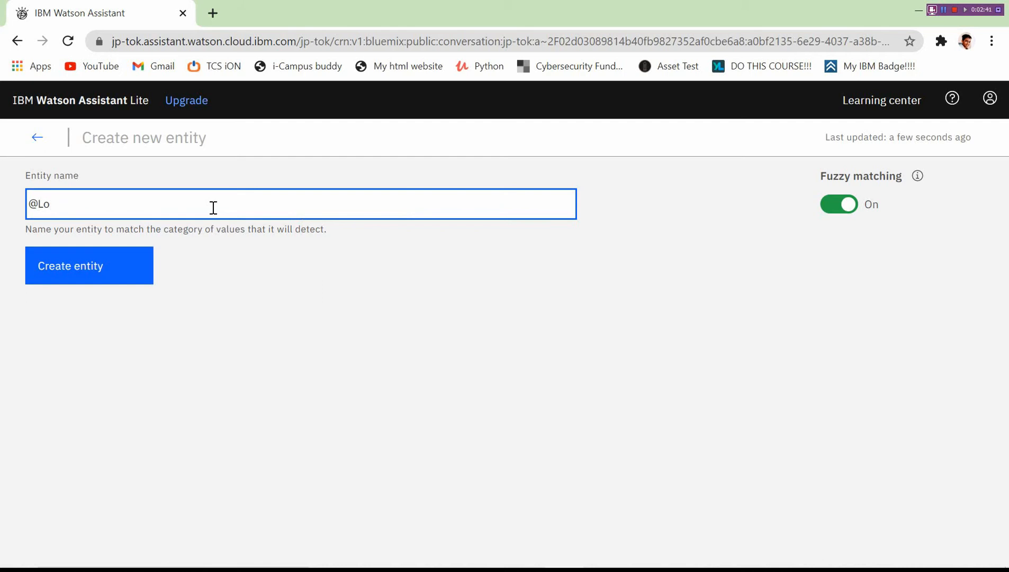
{"action": "type", "text": "cation_Branches"}
{"action": "key", "text": "Return"}
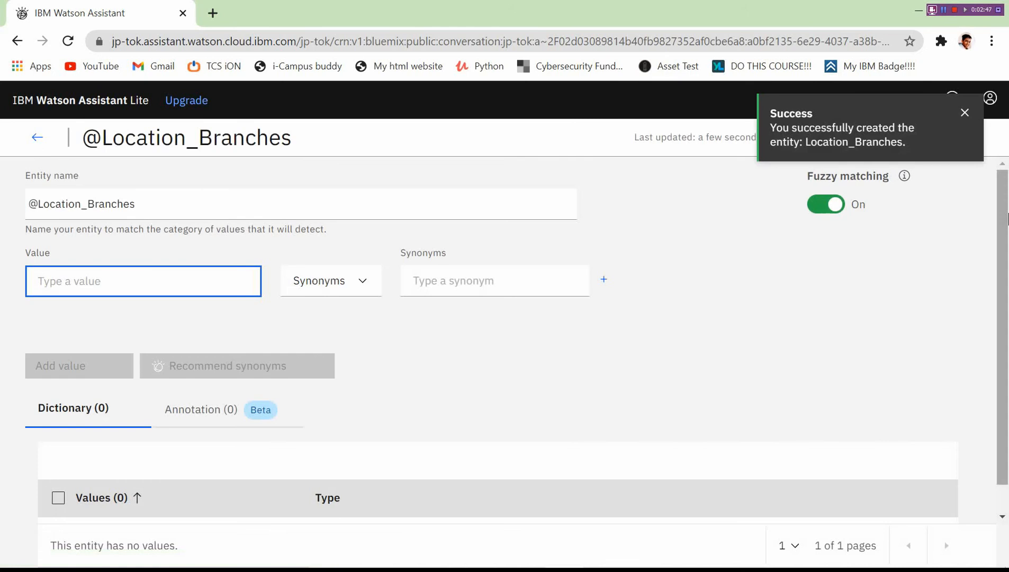
Add Delhi as an entity value with the synonym New Delhi, after checking recommended synonyms.
{"action": "left_click_drag", "start_coordinate": [1007, 214], "coordinate": [1008, 241]}
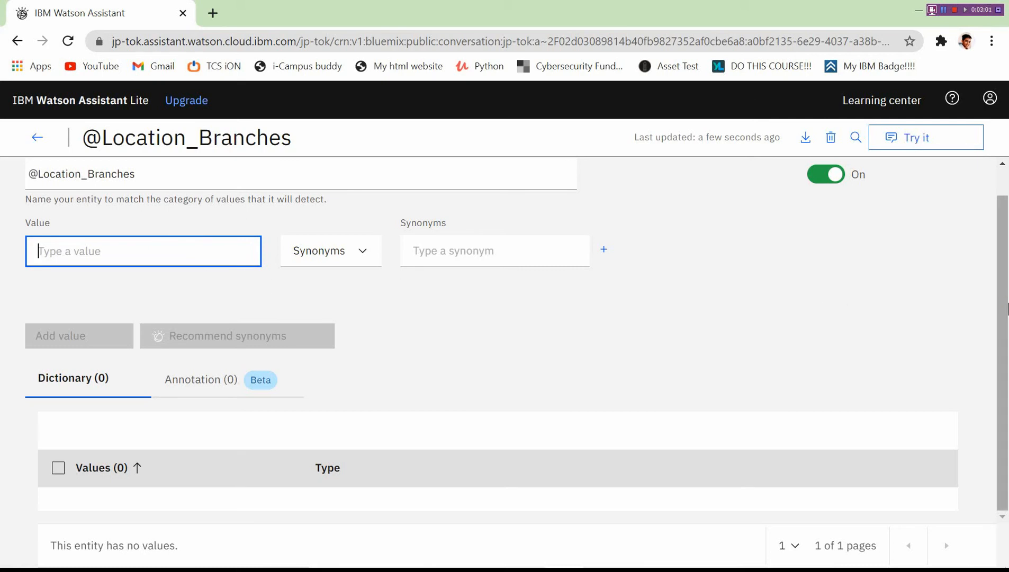
{"action": "scroll", "coordinate": [1004, 303], "scroll_direction": "up", "scroll_amount": 1}
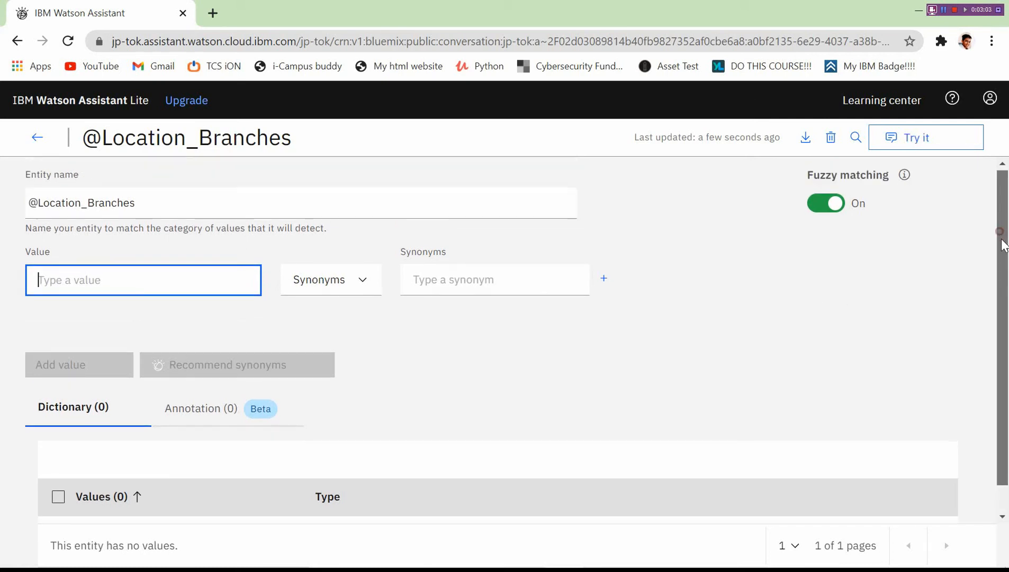
{"action": "scroll", "coordinate": [1003, 238], "scroll_direction": "down", "scroll_amount": 1}
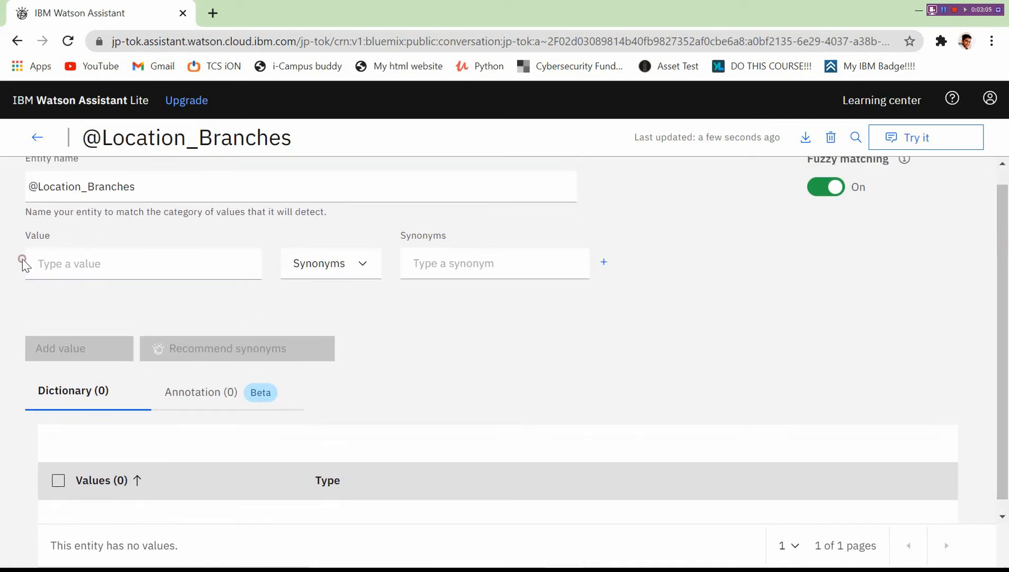
{"action": "left_click", "coordinate": [113, 256]}
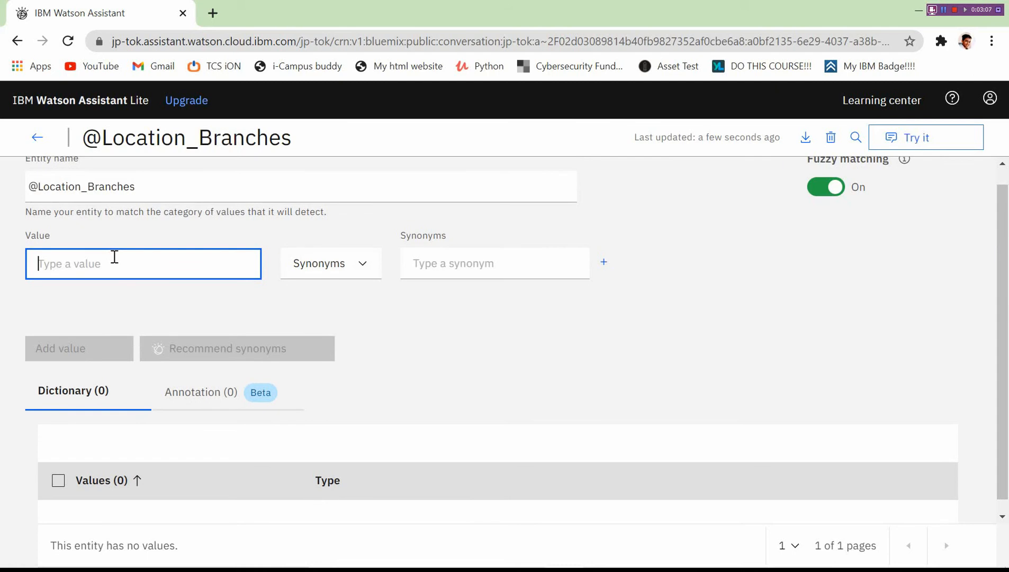
{"action": "type", "text": "Delhu"}
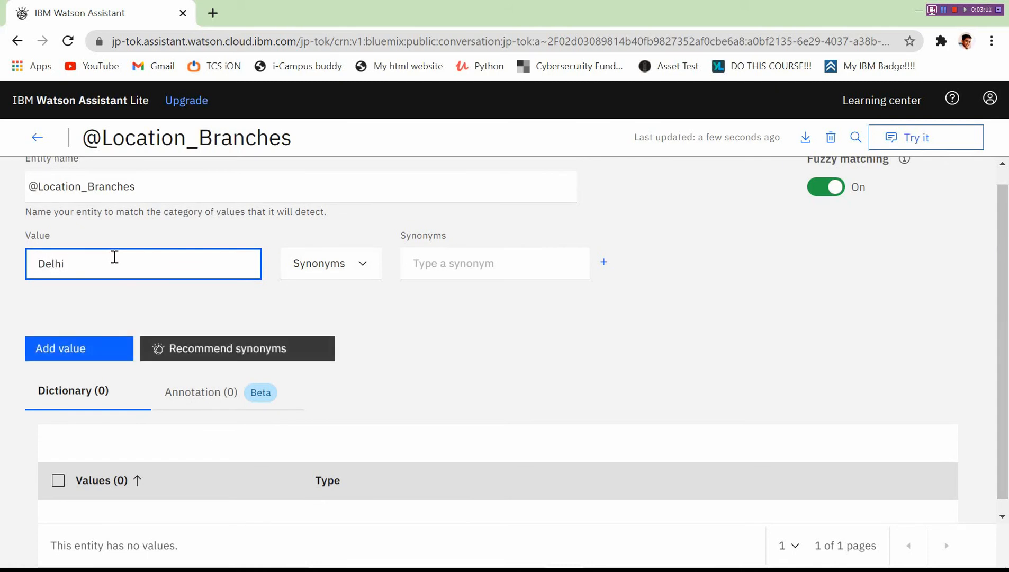
{"action": "left_click", "coordinate": [474, 264]}
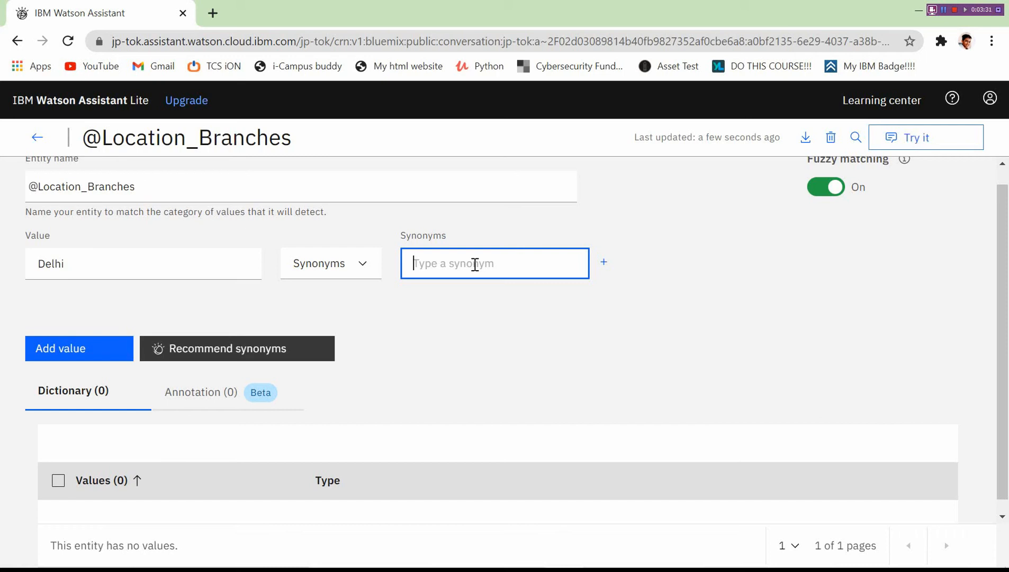
{"action": "type", "text": "New D"}
{"action": "type", "text": "elhi"}
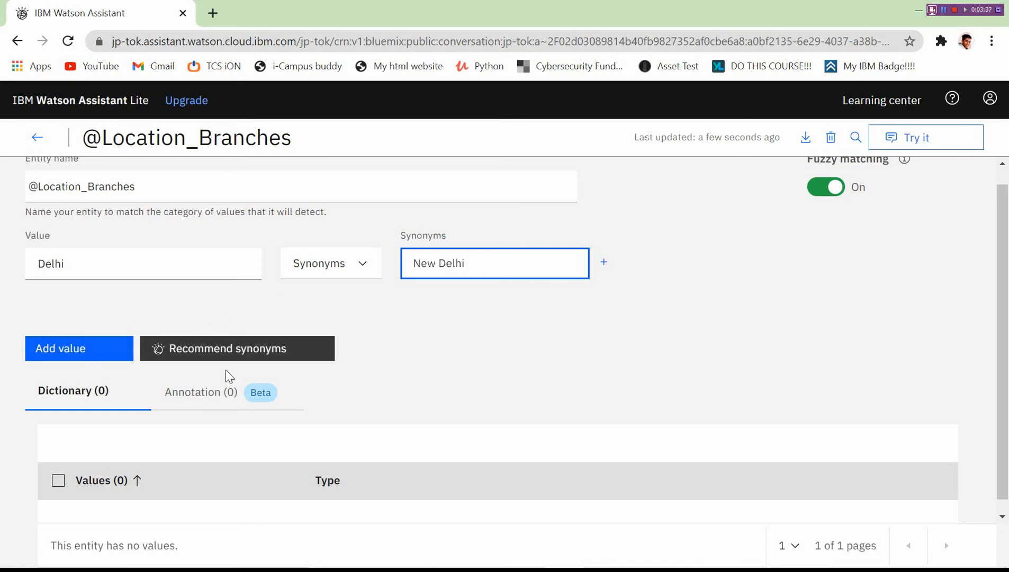
{"action": "left_click", "coordinate": [232, 353]}
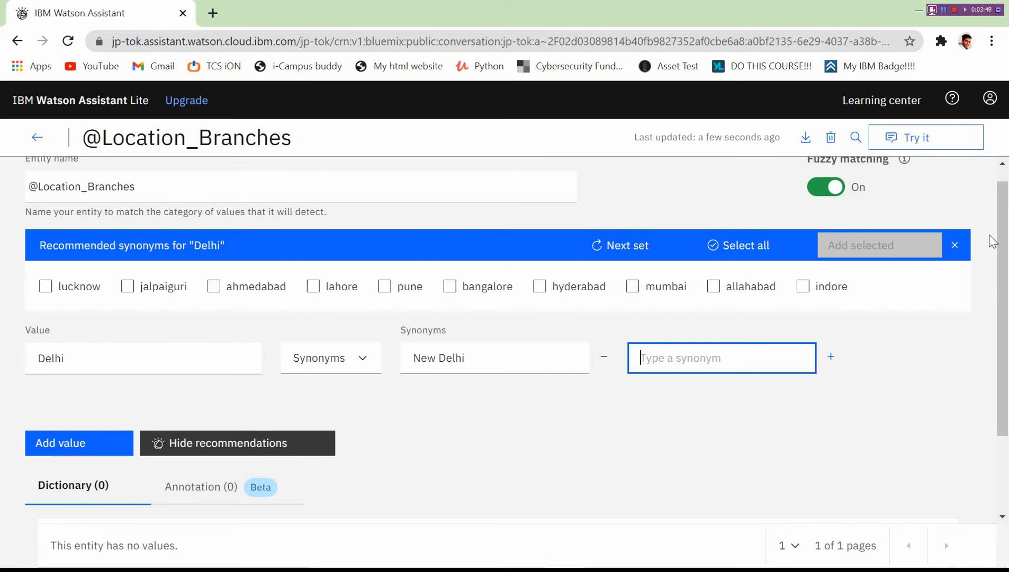
{"action": "left_click", "coordinate": [957, 245]}
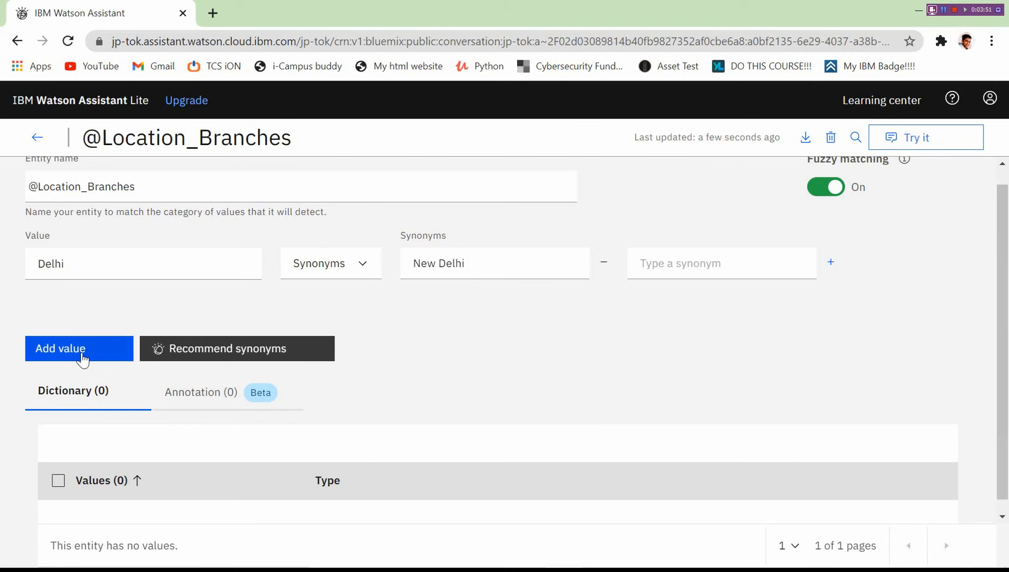
{"action": "left_click", "coordinate": [82, 360]}
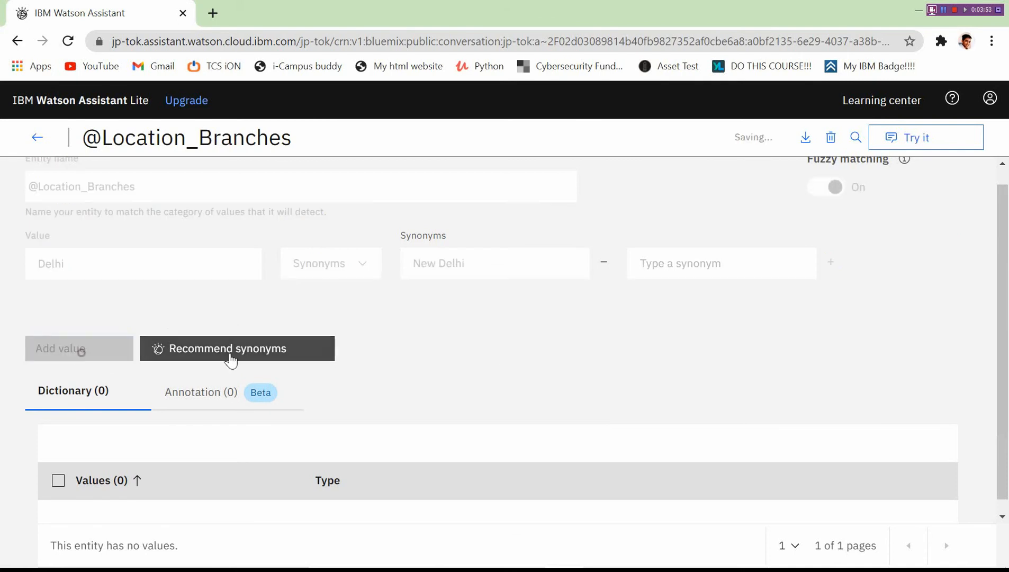
{"action": "scroll", "coordinate": [1007, 212], "scroll_direction": "down", "scroll_amount": 1}
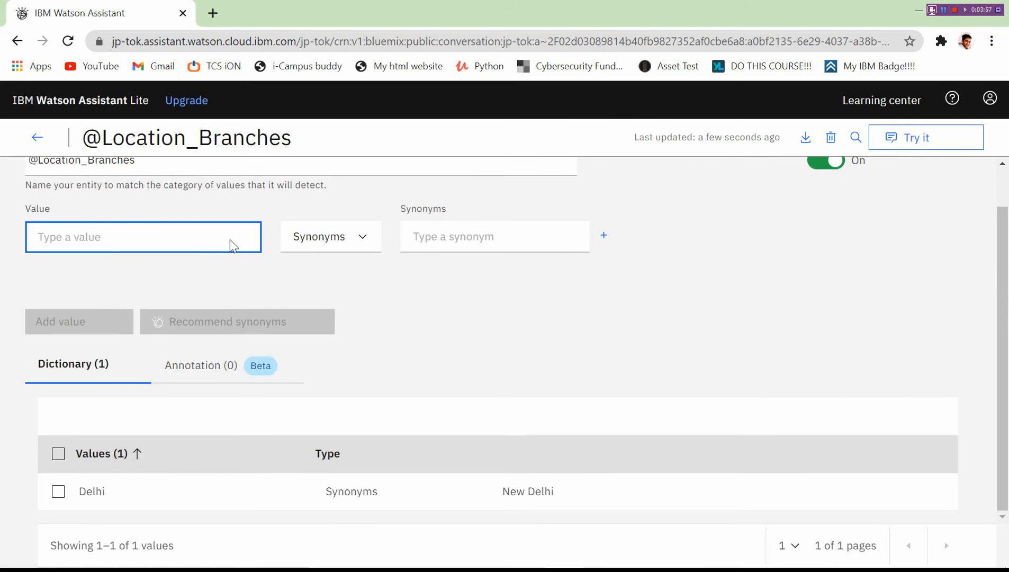
Add Bengaluru as a value with the recommended synonym bangalore.
{"action": "type", "text": "Ben"}
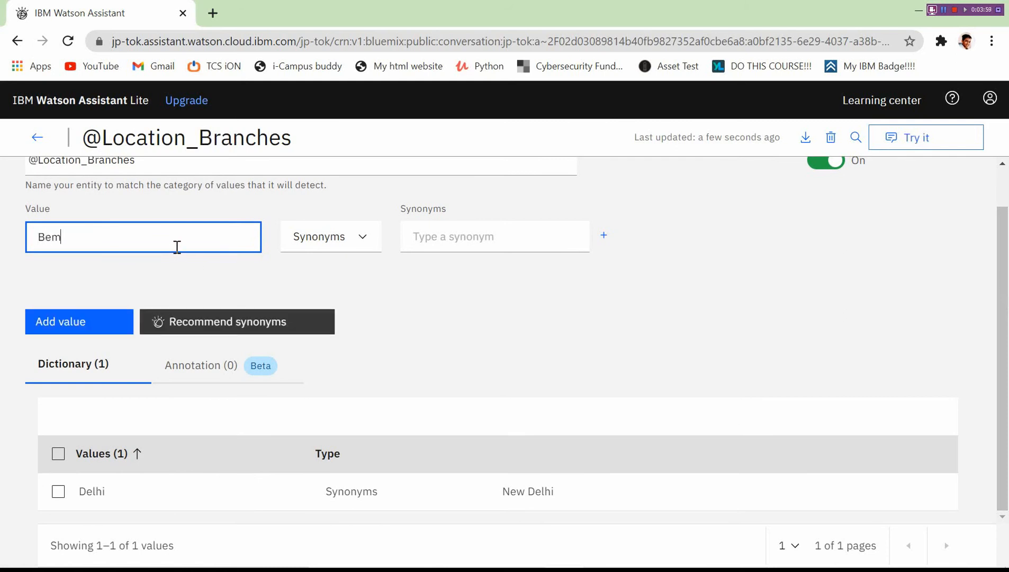
{"action": "key", "text": "BackSpace"}
{"action": "key", "text": "BackSpace"}
{"action": "type", "text": "ngaluru"}
{"action": "left_click", "coordinate": [508, 230]}
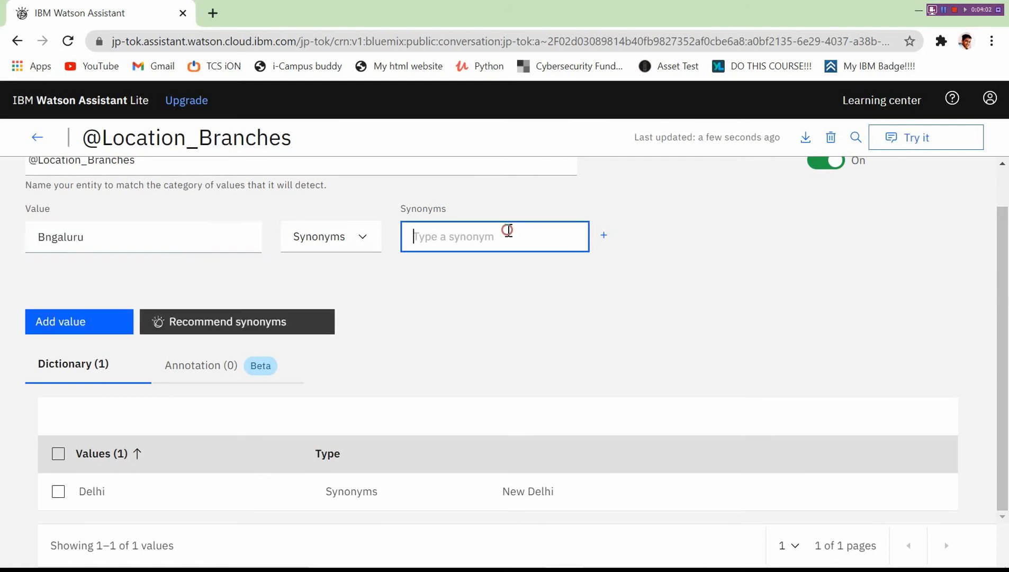
{"action": "left_click", "coordinate": [207, 331]}
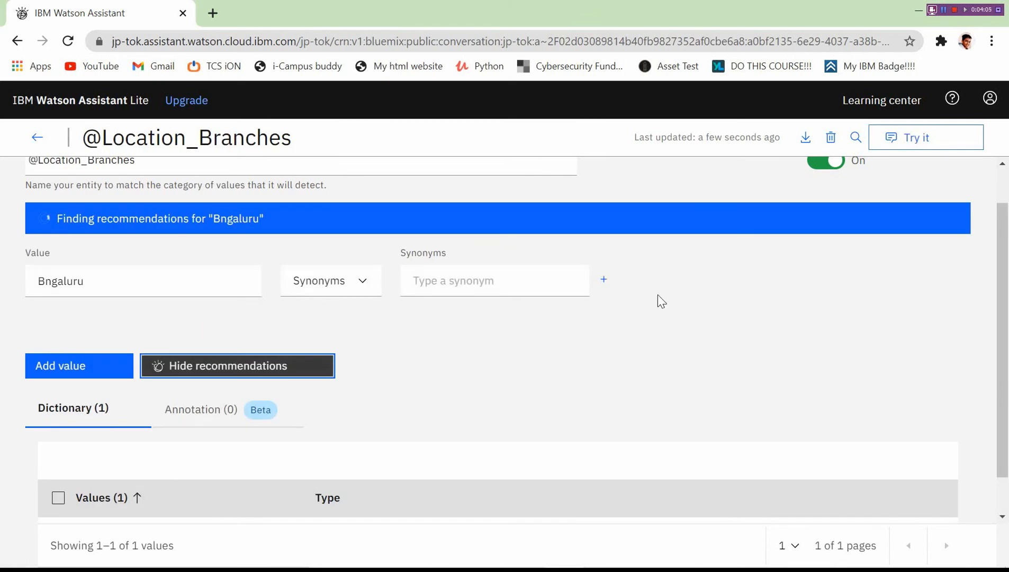
{"action": "left_click", "coordinate": [48, 326]}
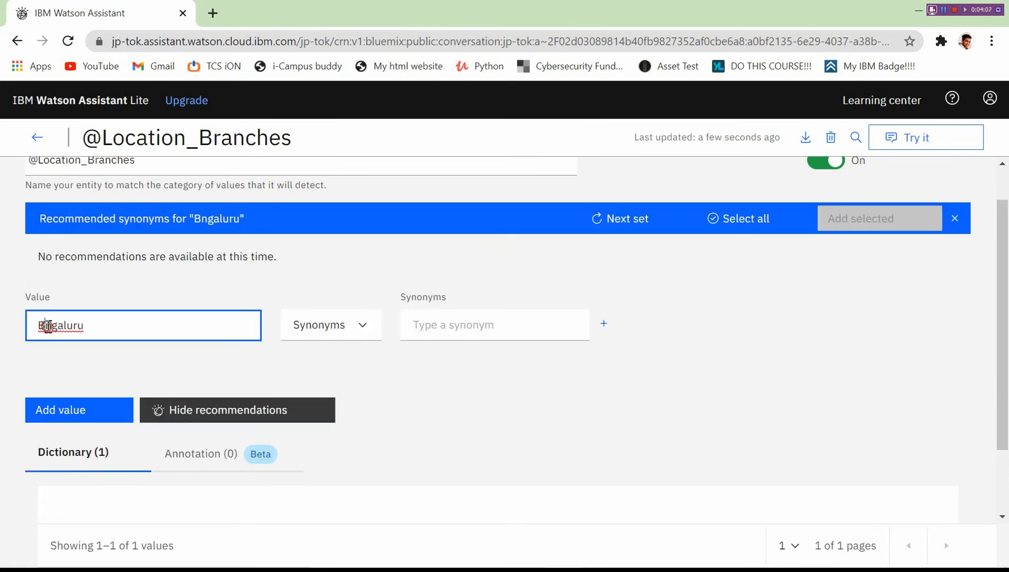
{"action": "type", "text": "e"}
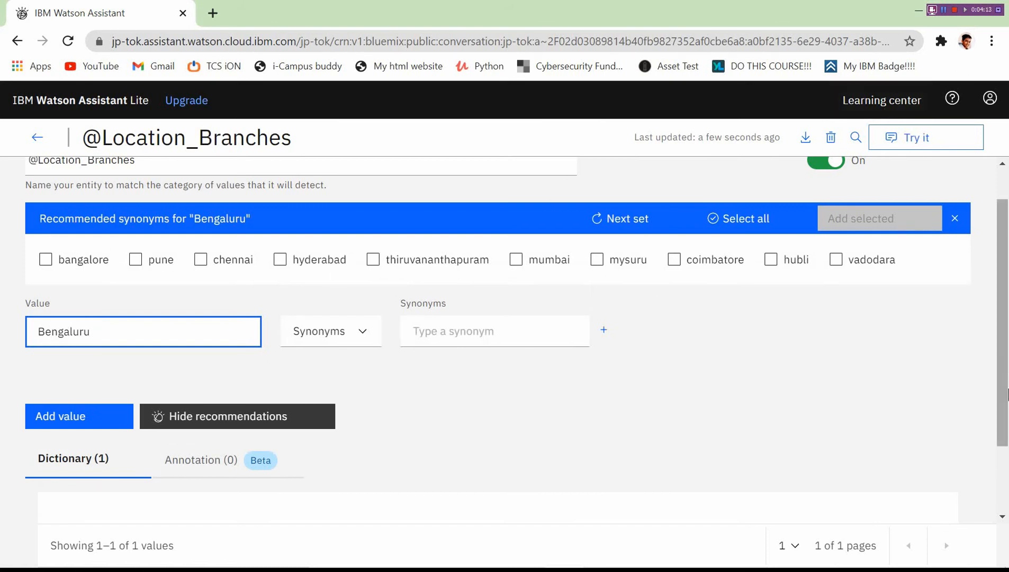
{"action": "left_click", "coordinate": [47, 260]}
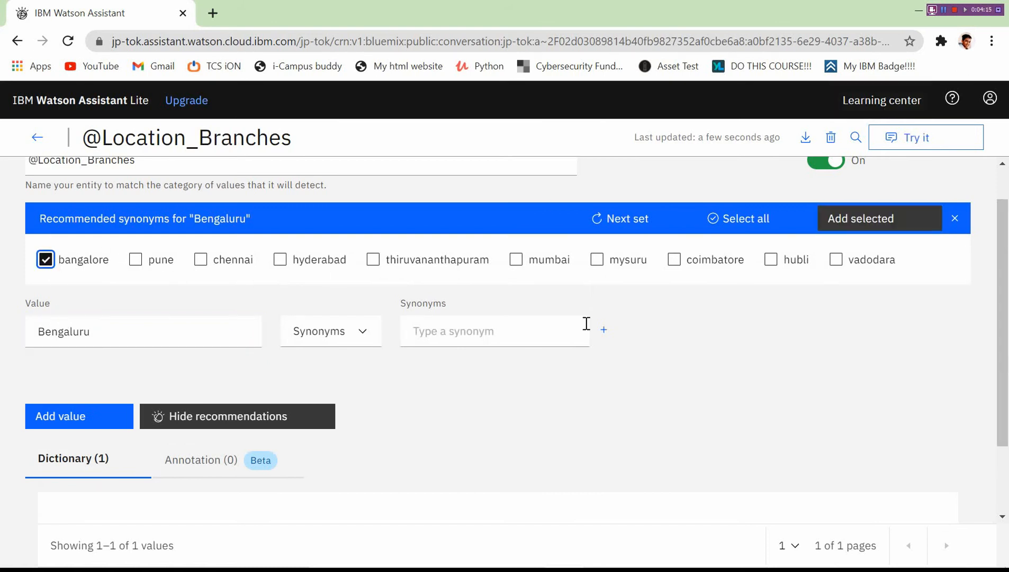
{"action": "left_click", "coordinate": [897, 233]}
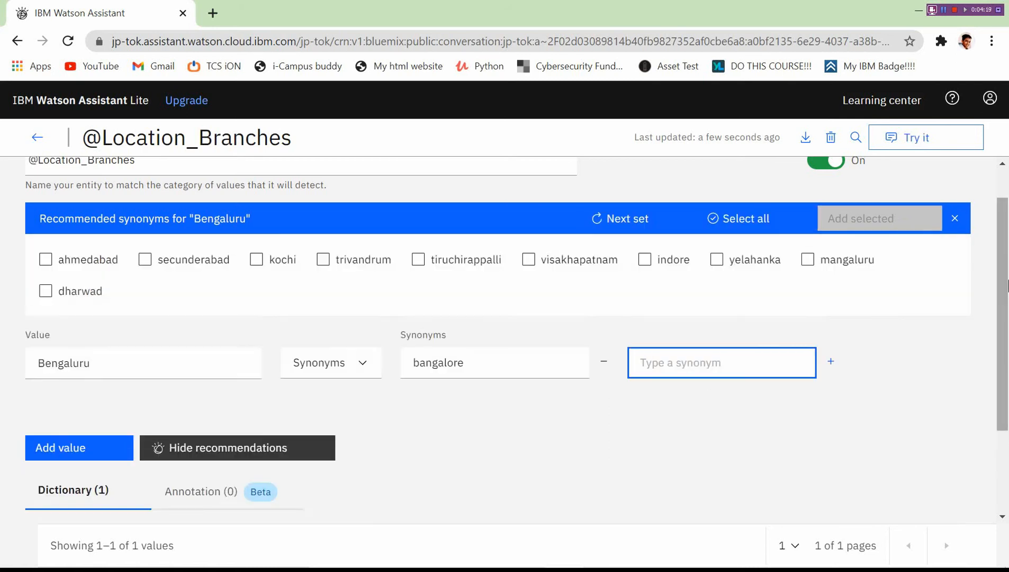
{"action": "scroll", "coordinate": [388, 373], "scroll_direction": "down", "scroll_amount": 2}
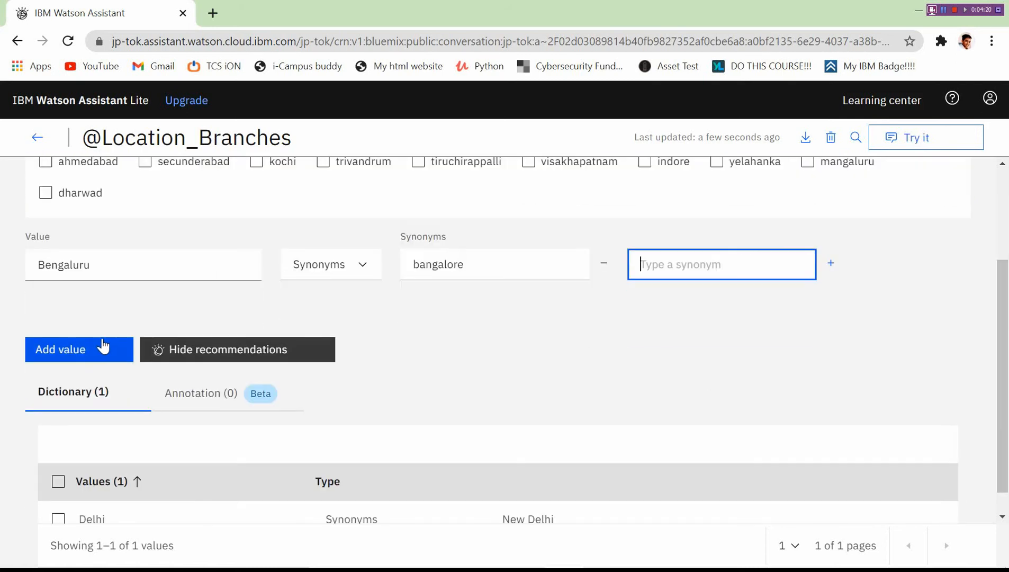
{"action": "left_click", "coordinate": [98, 347]}
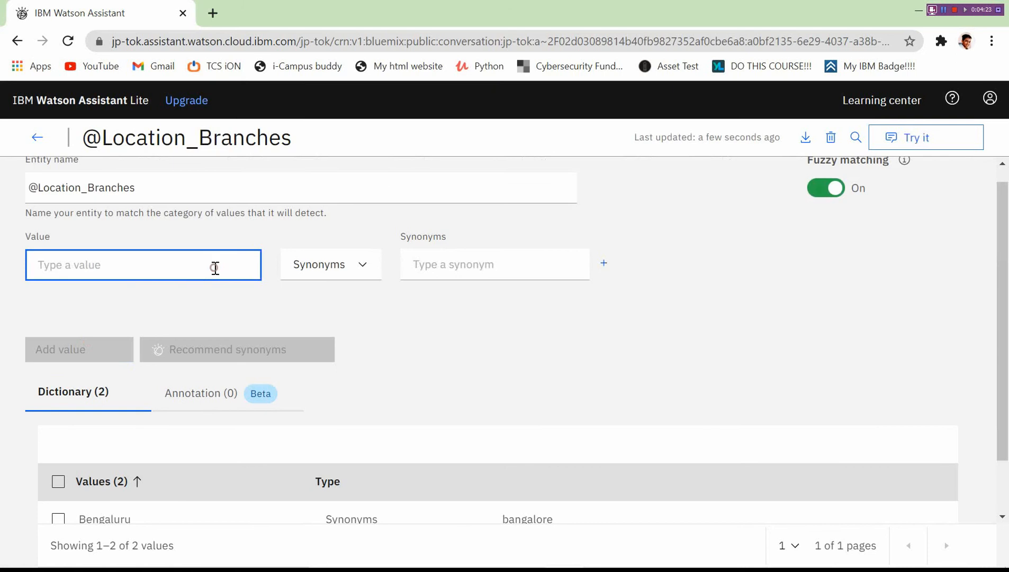
{"action": "type", "text": "Coi"}
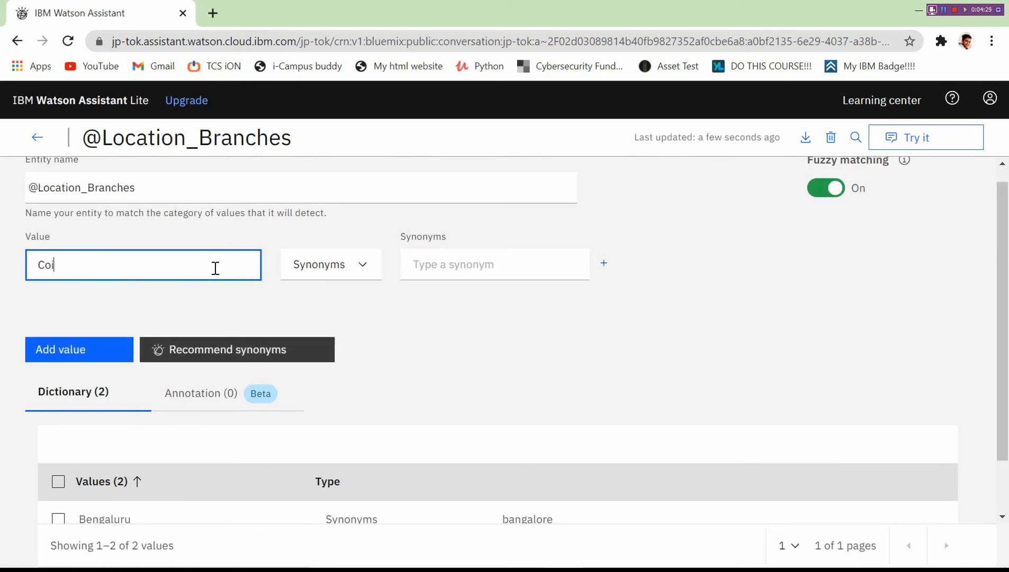
{"action": "type", "text": "mbatore"}
{"action": "left_click", "coordinate": [87, 347]}
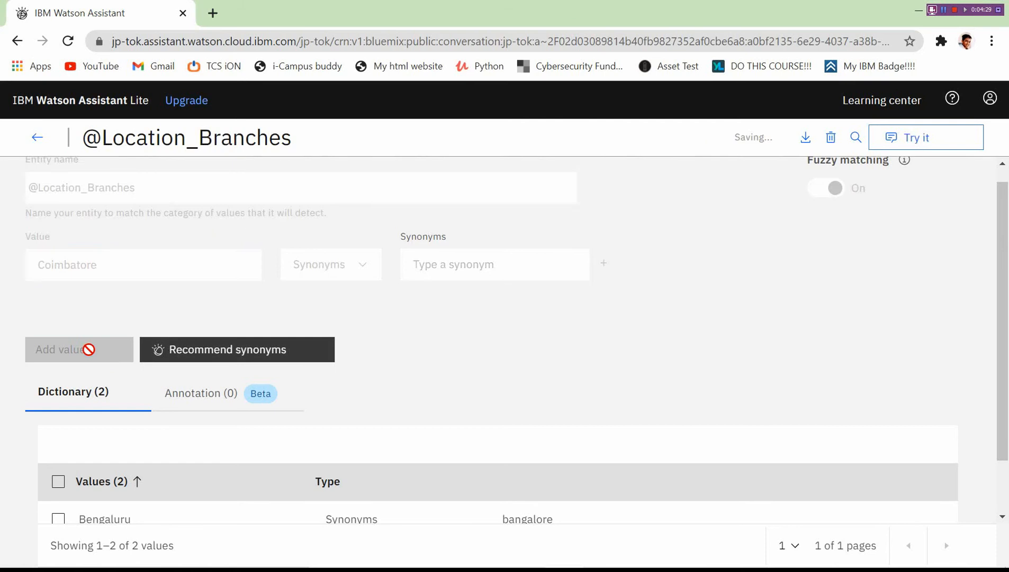
{"action": "scroll", "coordinate": [1008, 323], "scroll_direction": "up", "scroll_amount": 1}
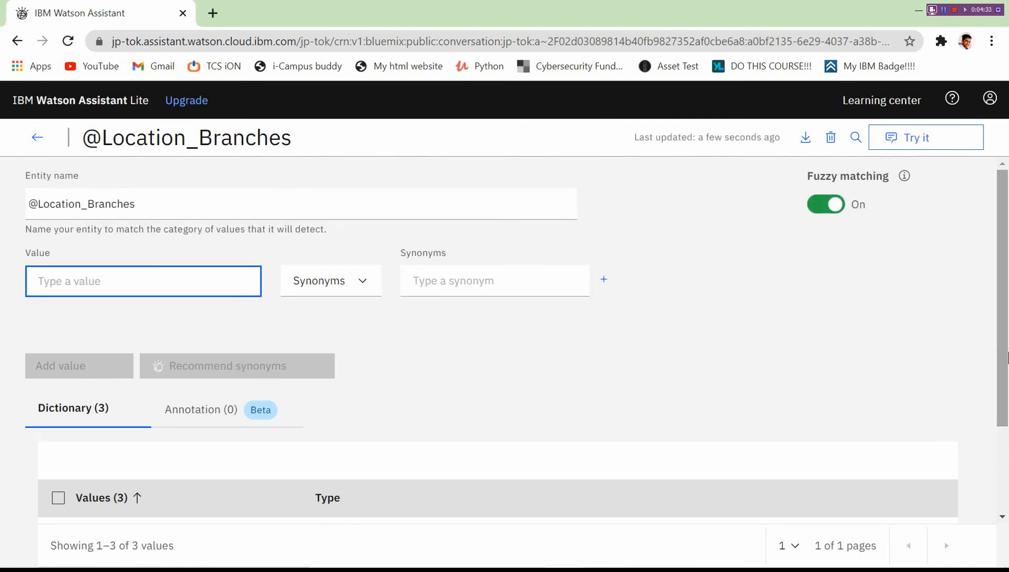
{"action": "left_click_drag", "start_coordinate": [1004, 364], "coordinate": [1004, 312]}
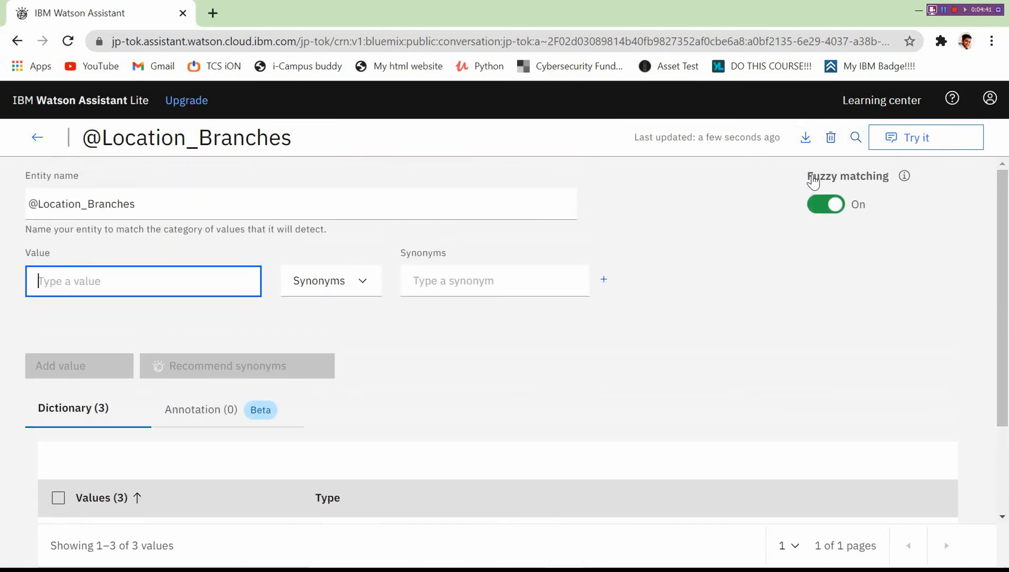
{"action": "left_click_drag", "start_coordinate": [799, 176], "coordinate": [911, 198]}
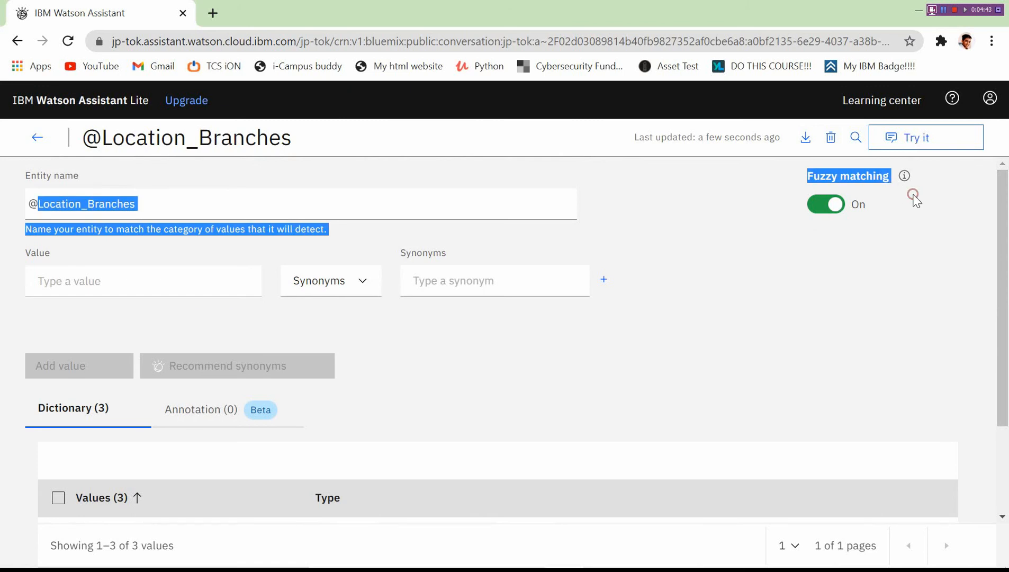
{"action": "left_click", "coordinate": [807, 246]}
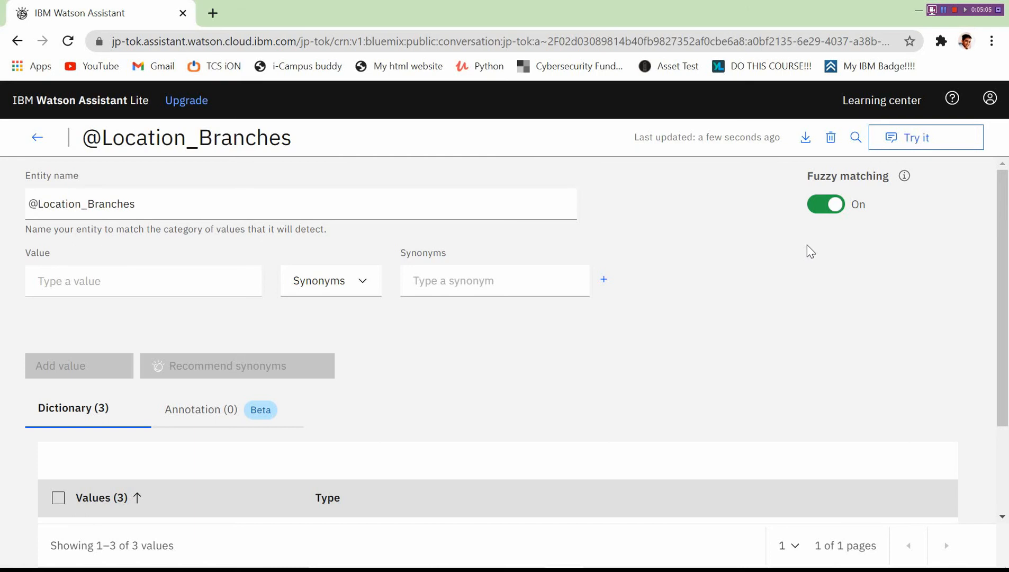
In the Try it out panel, send 'Where is your hotel at Bangalore?'.
{"action": "left_click", "coordinate": [37, 138]}
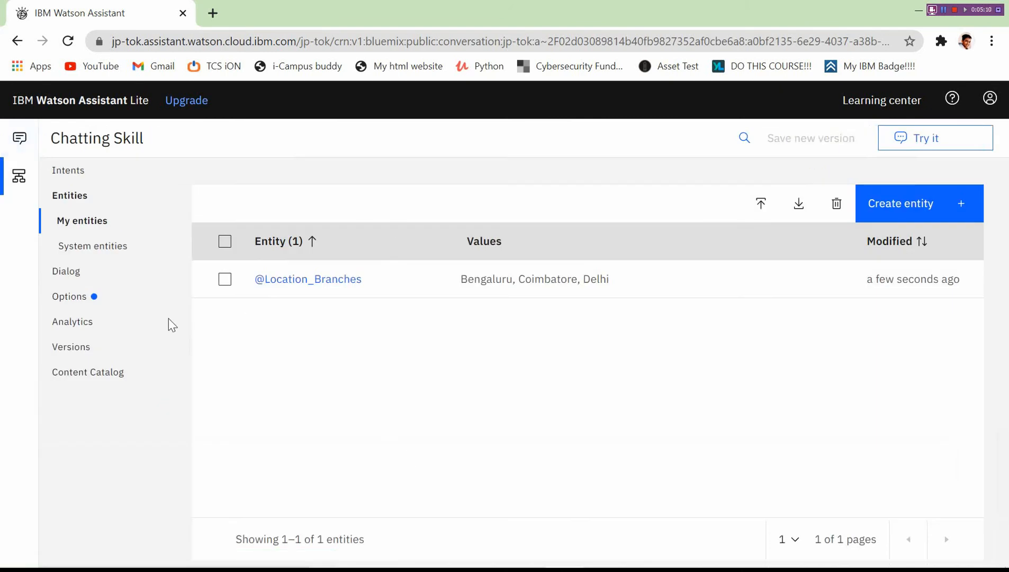
{"action": "left_click", "coordinate": [912, 144]}
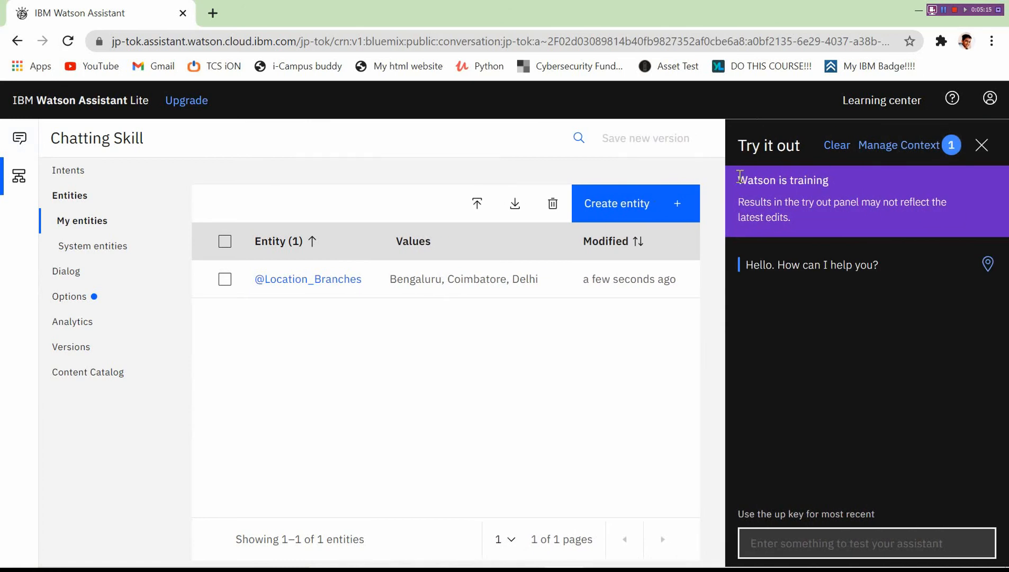
{"action": "left_click_drag", "start_coordinate": [738, 178], "coordinate": [877, 214]}
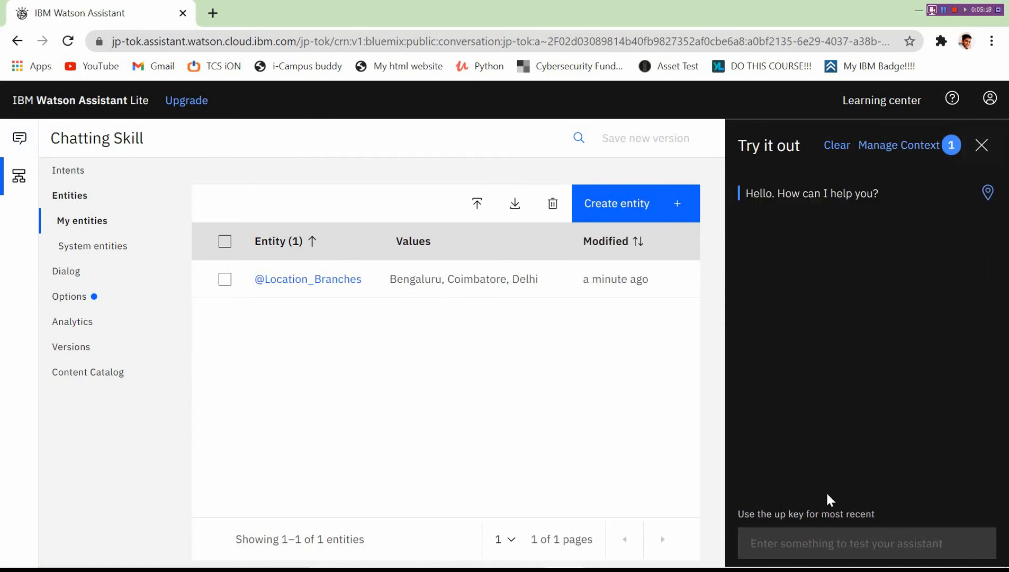
{"action": "left_click", "coordinate": [854, 538]}
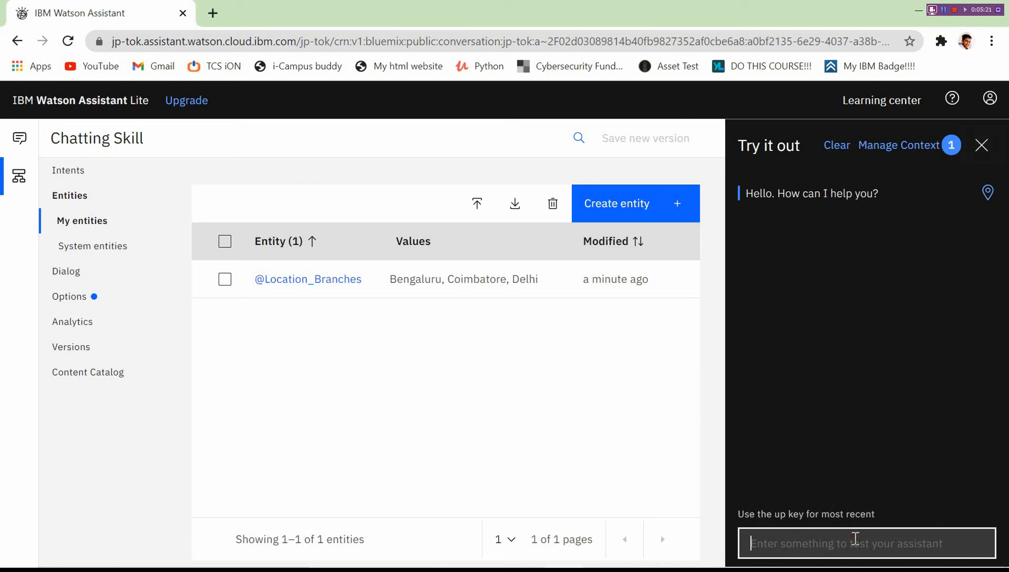
{"action": "type", "text": "Where is o"}
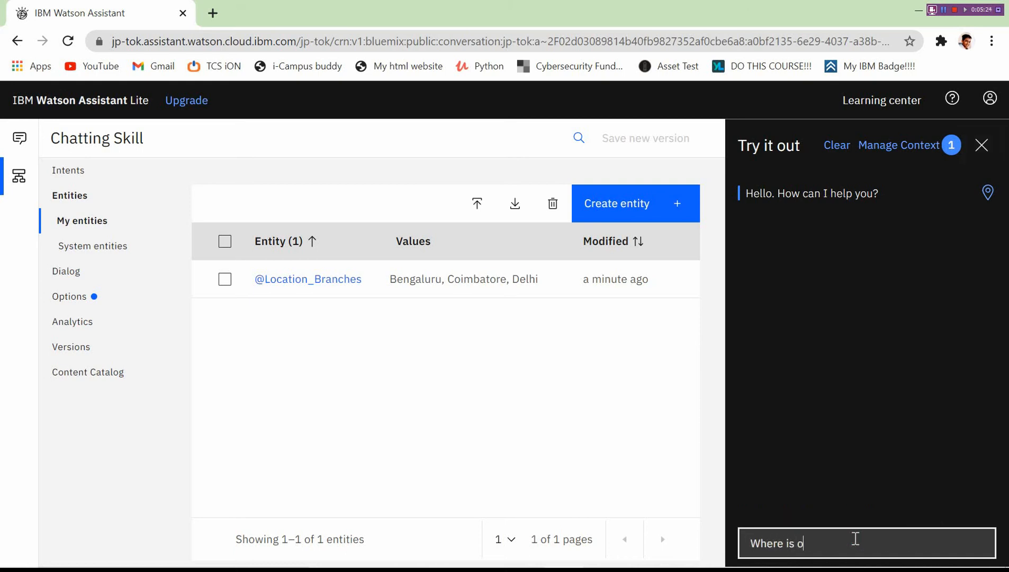
{"action": "key", "text": "BackSpace"}
{"action": "type", "text": "your hotel at Bangalore?"}
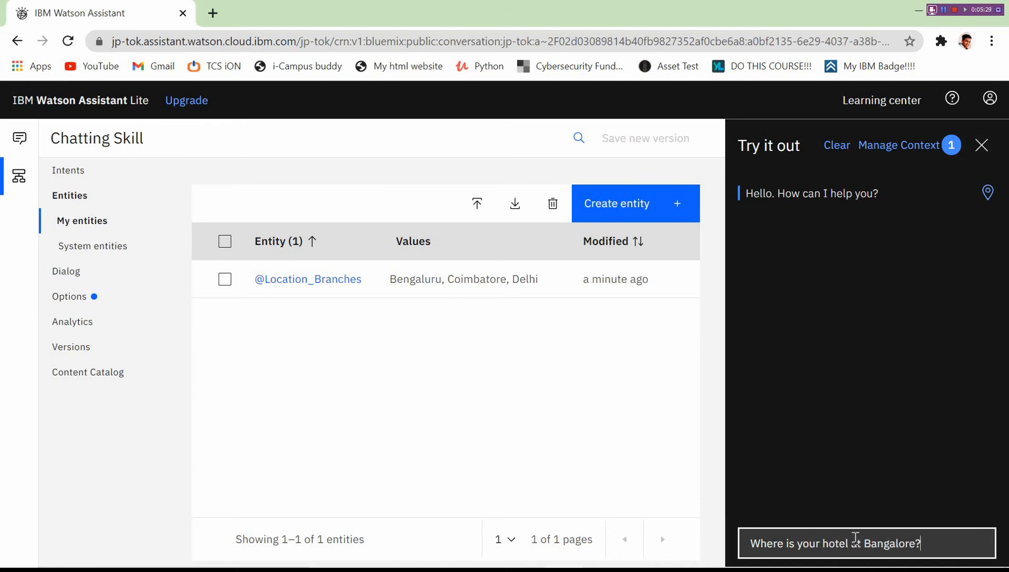
{"action": "key", "text": "Return"}
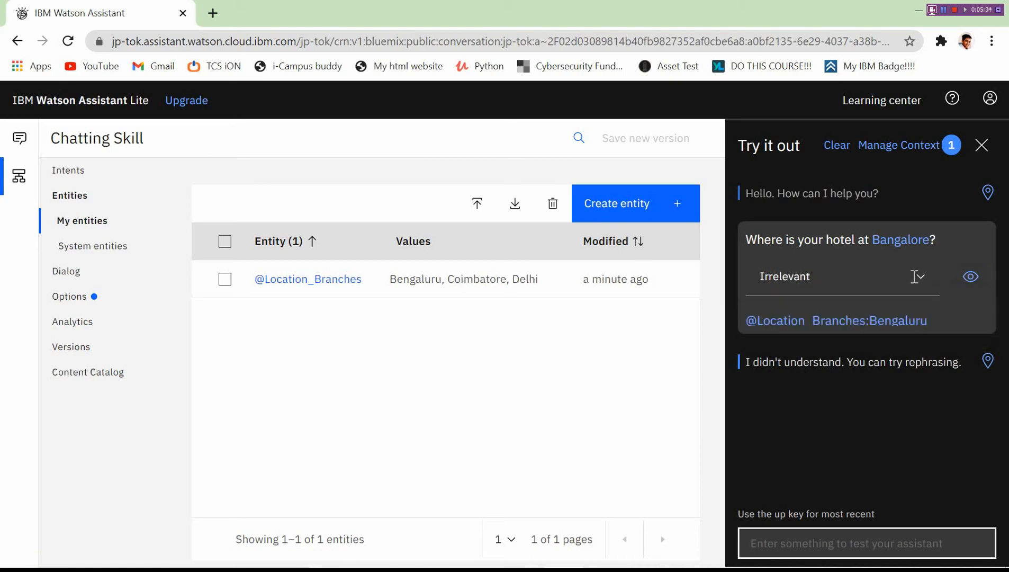
Assign the #Greetings intent to the Bangalore test message.
{"action": "left_click", "coordinate": [914, 275]}
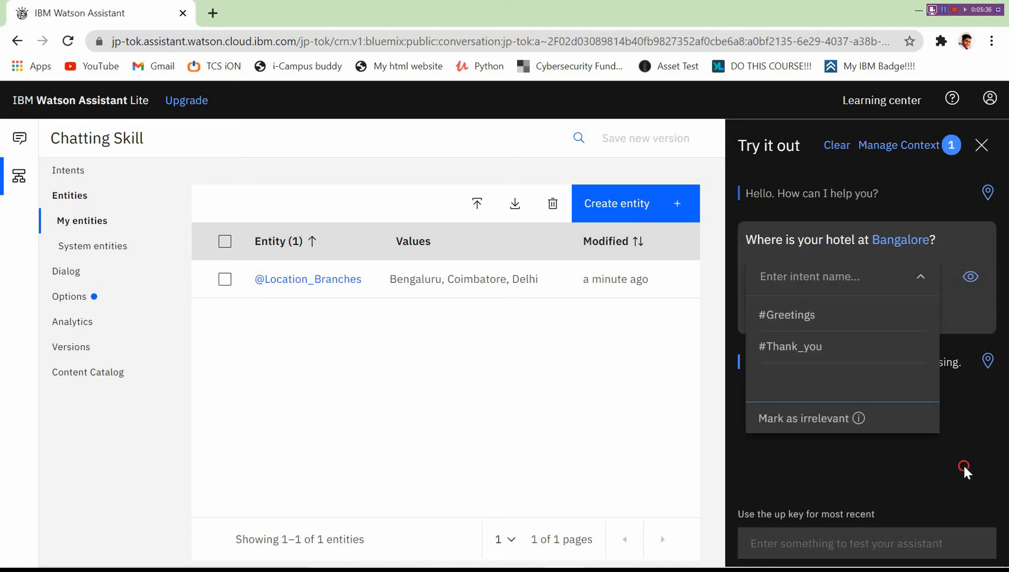
{"action": "left_click", "coordinate": [857, 315]}
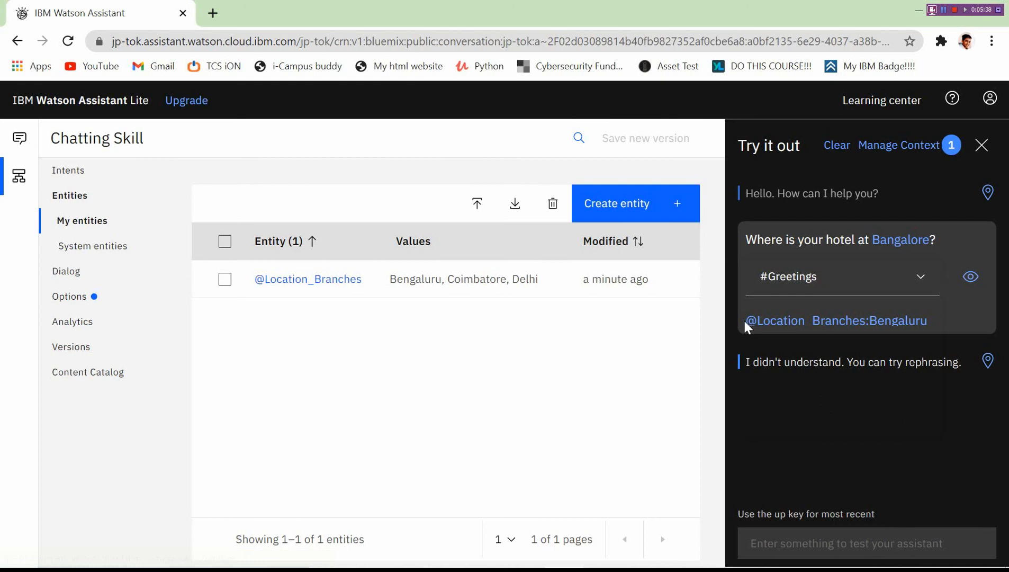
{"action": "left_click_drag", "start_coordinate": [743, 318], "coordinate": [943, 322]}
{"action": "left_click", "coordinate": [835, 391]}
Send 'WHere is your hotel at bangalore?' in the Try it out chat.
{"action": "left_click", "coordinate": [817, 548]}
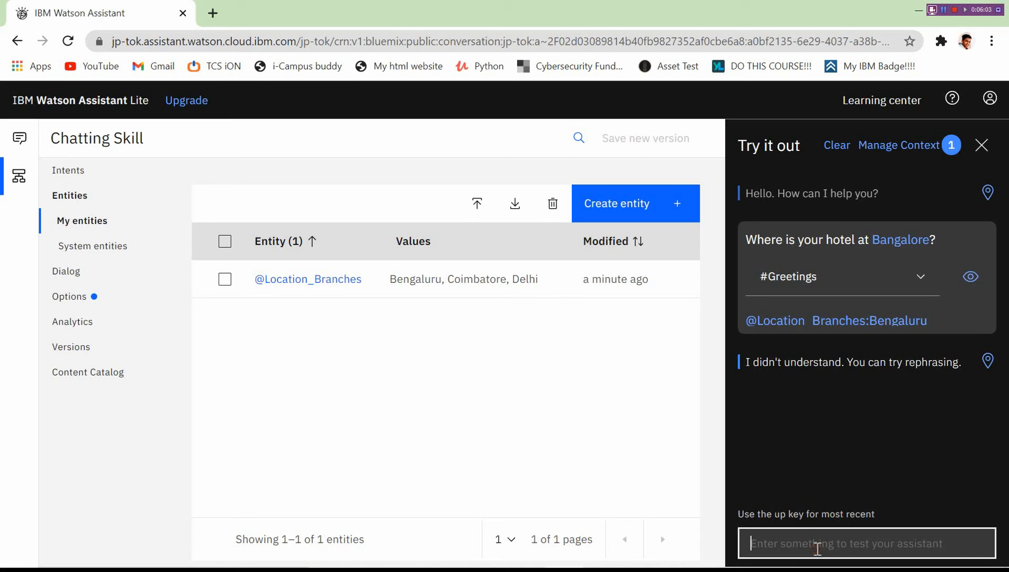
{"action": "type", "text": "WHere is "}
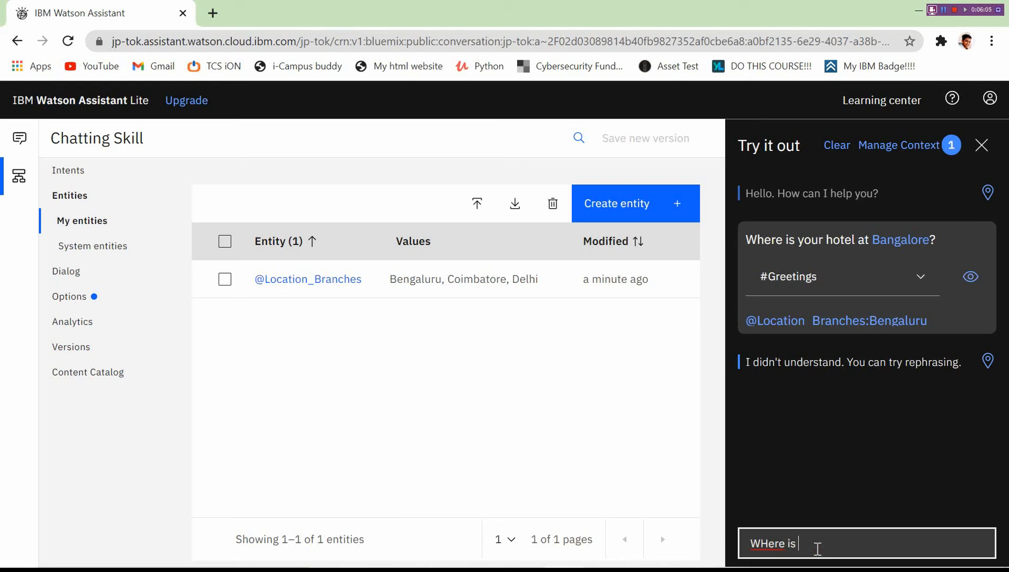
{"action": "type", "text": "your hotel at bangalore?"}
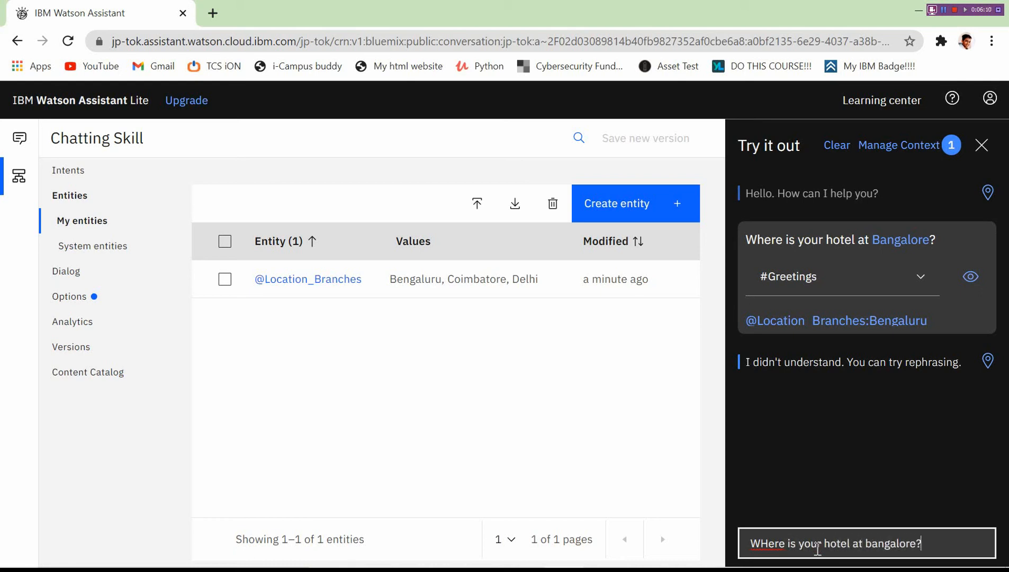
{"action": "key", "text": "Return"}
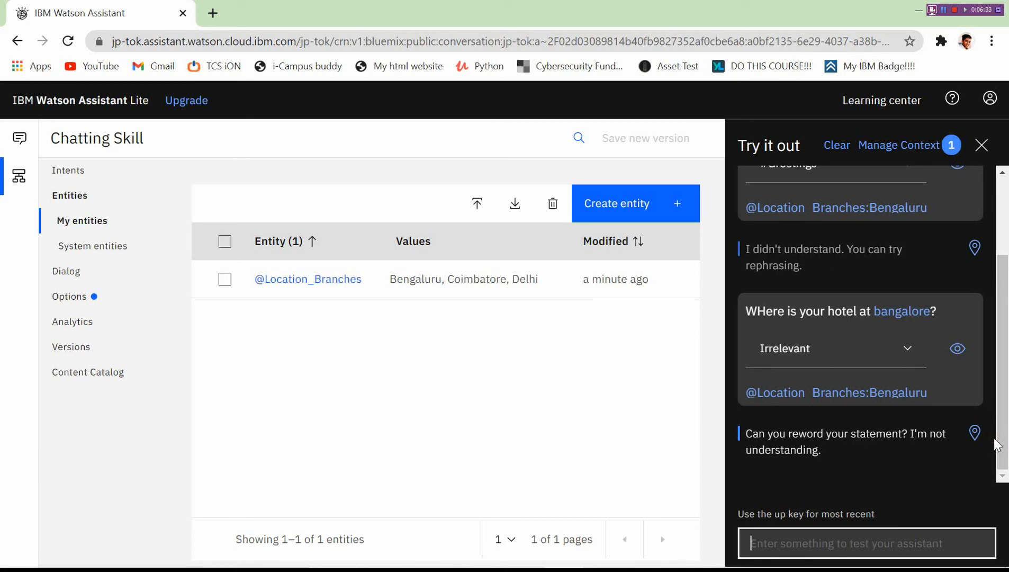
Send the misspelled test question 'Where is your hotel Cmbatore?'.
{"action": "type", "text": "Wher"}
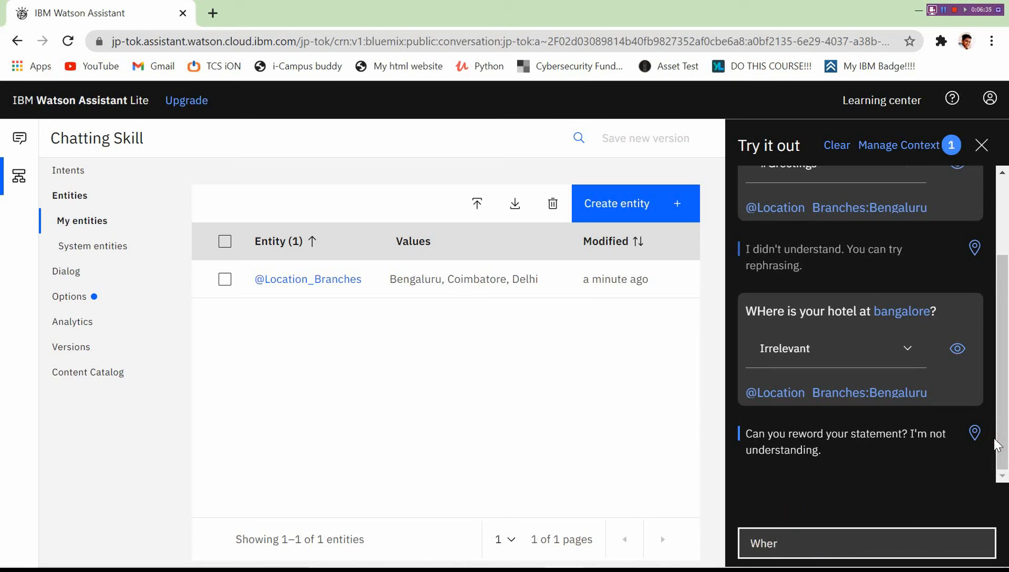
{"action": "key", "text": "BackSpace"}
{"action": "type", "text": "ere"}
{"action": "key", "text": "BackSpace"}
{"action": "key", "text": "BackSpace"}
{"action": "type", "text": "ere do"}
{"action": "type", "text": "is your ho"}
{"action": "type", "text": "tel C"}
{"action": "type", "text": "mbat"}
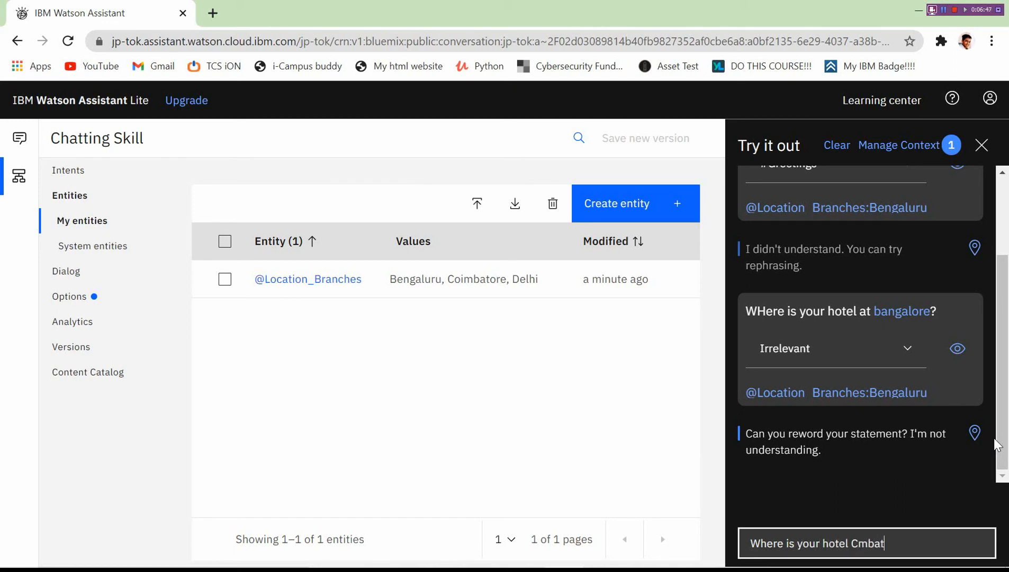
{"action": "type", "text": "ore?"}
{"action": "key", "text": "Return"}
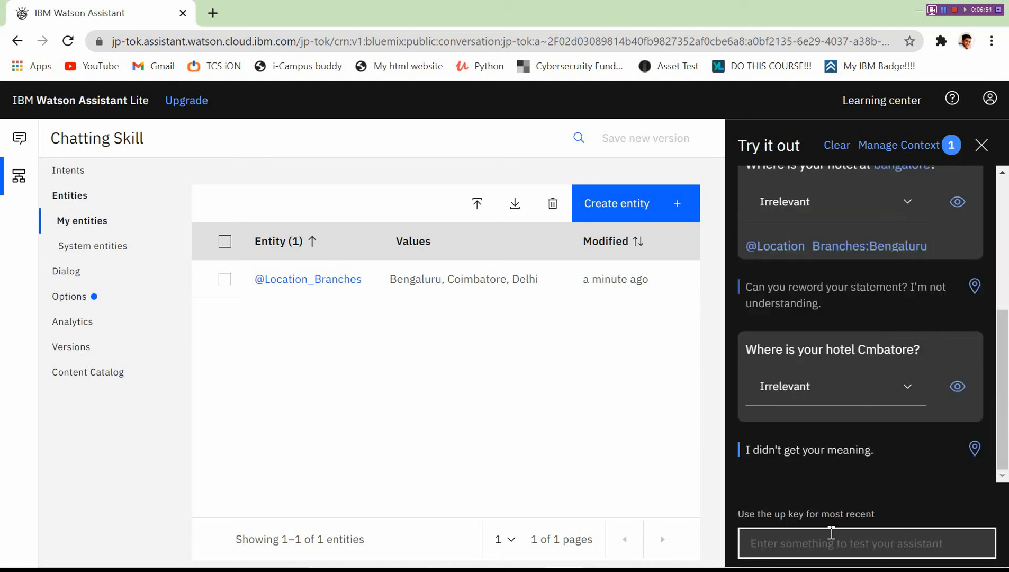
Send the short message 'Combatore?' to test fuzzy matching.
{"action": "type", "text": "coi"}
{"action": "key", "text": "BackSpace"}
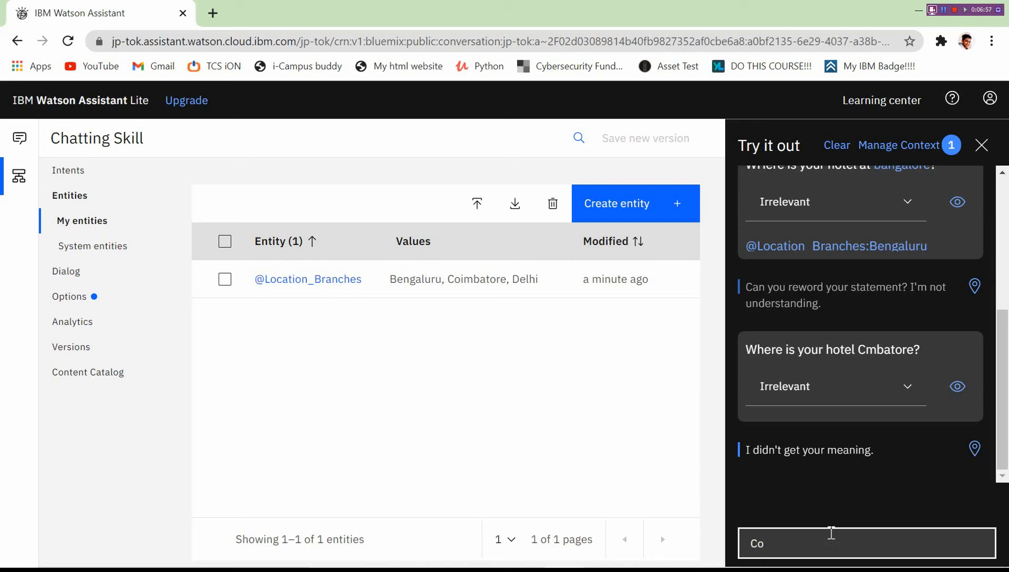
{"action": "type", "text": "mbatore?"}
{"action": "key", "text": "Return"}
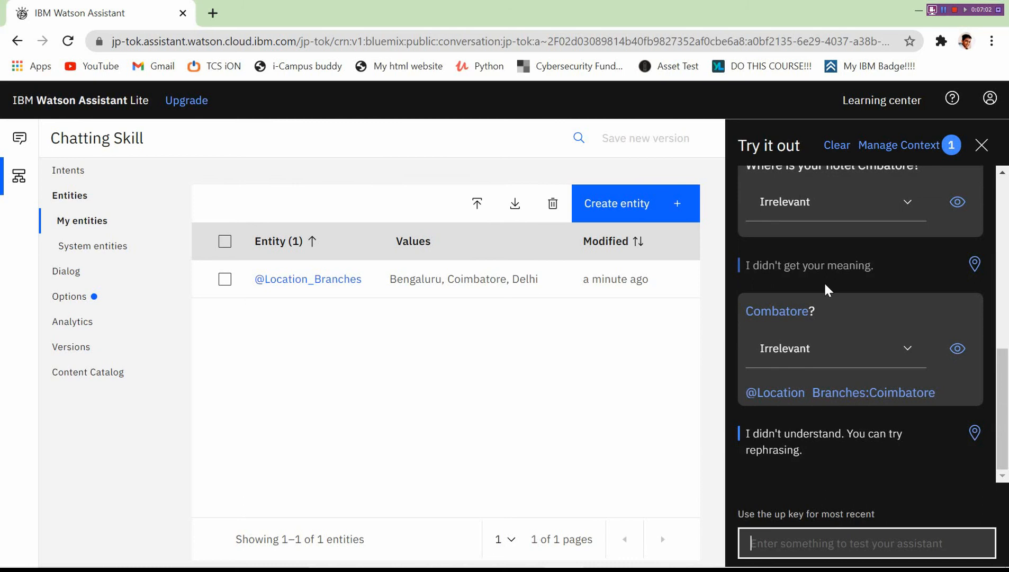
Clear the Try it out test conversation and close the chat tester to reveal the entities list.
{"action": "scroll", "coordinate": [868, 318], "scroll_direction": "up", "scroll_amount": 2}
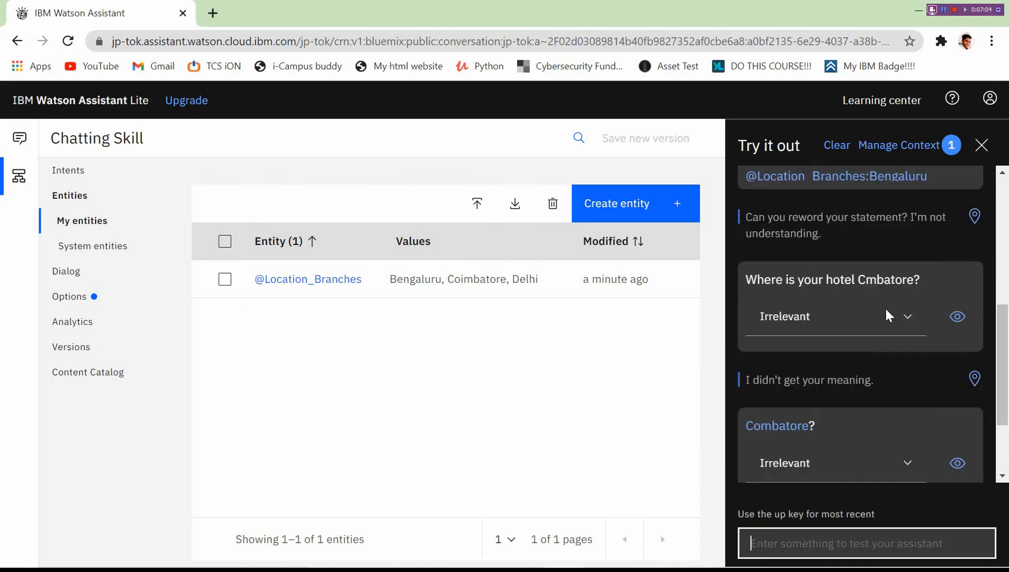
{"action": "scroll", "coordinate": [1005, 431], "scroll_direction": "down", "scroll_amount": 2}
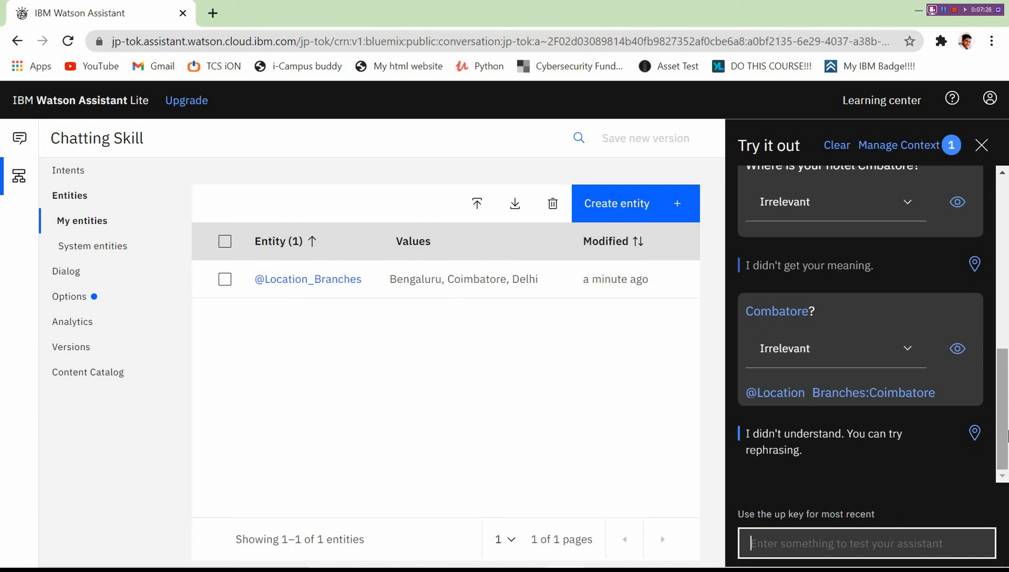
{"action": "mouse_move", "coordinate": [1006, 384]}
{"action": "left_mouse_down"}
{"action": "mouse_move", "coordinate": [1005, 362]}
{"action": "mouse_move", "coordinate": [1005, 393]}
{"action": "left_mouse_up"}
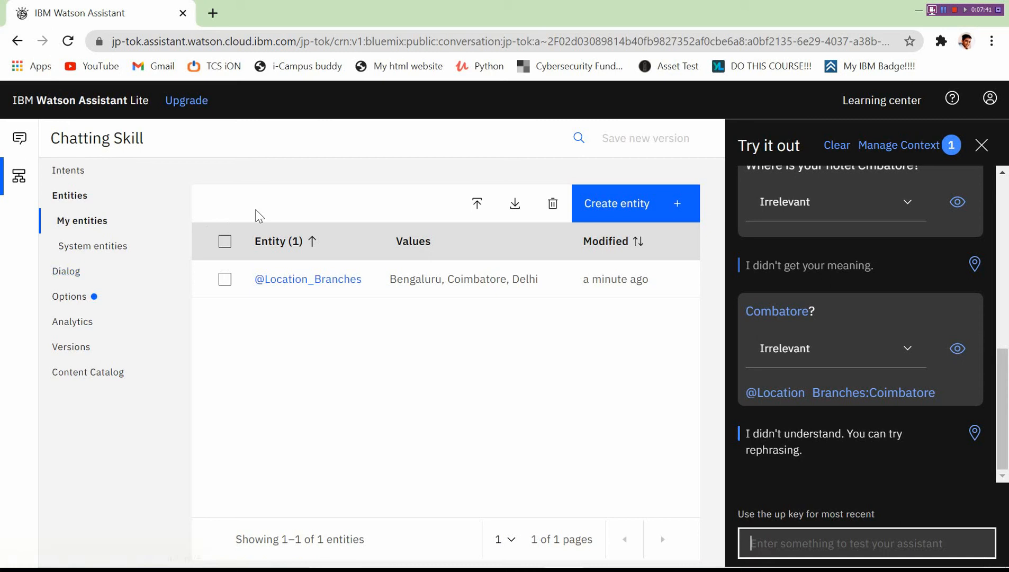
{"action": "left_click_drag", "start_coordinate": [1006, 407], "coordinate": [1004, 378]}
{"action": "scroll", "coordinate": [1004, 378], "scroll_direction": "down", "scroll_amount": 2}
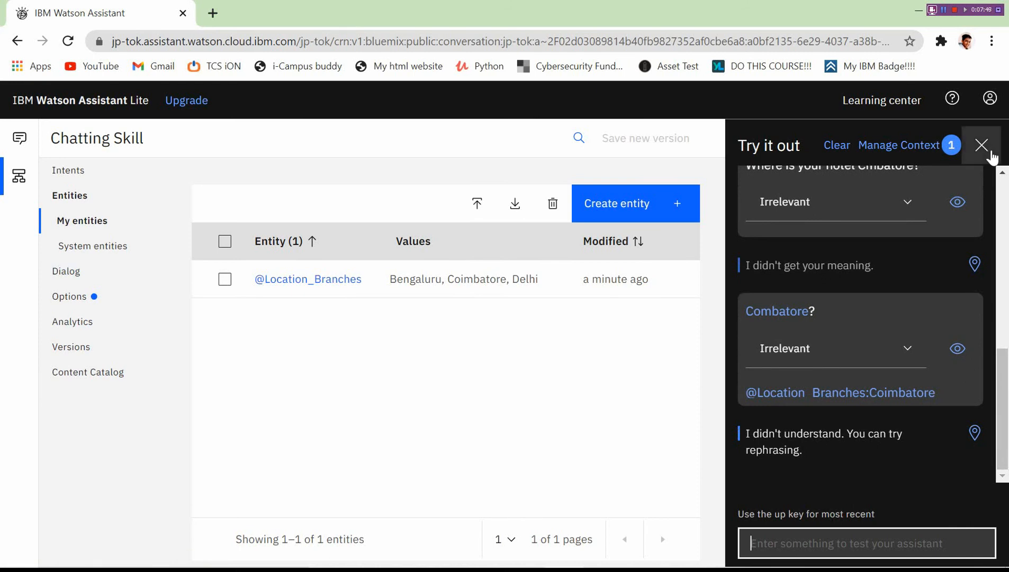
{"action": "left_click", "coordinate": [836, 156]}
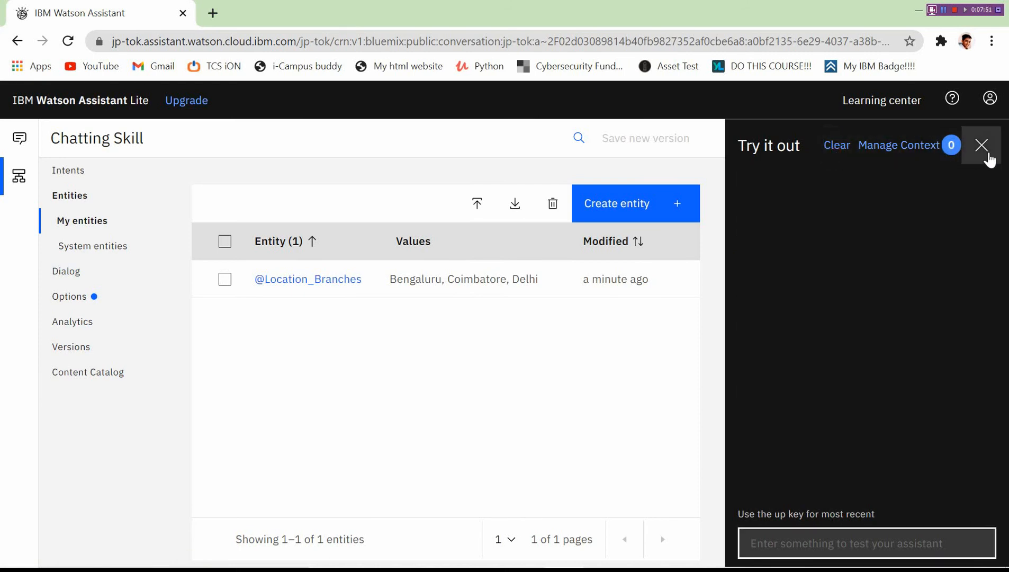
{"action": "left_click", "coordinate": [982, 146]}
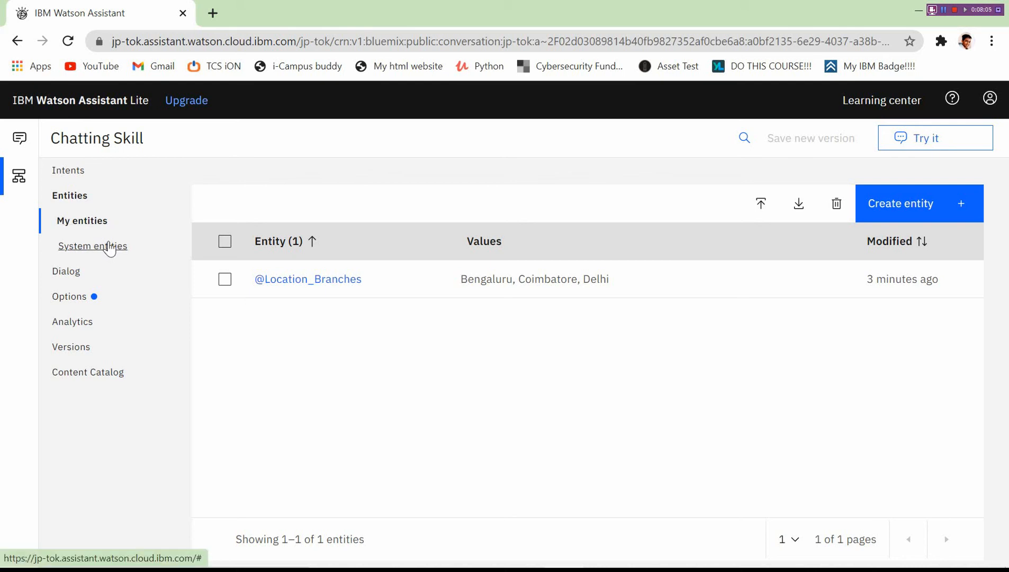
{"action": "left_click", "coordinate": [108, 245]}
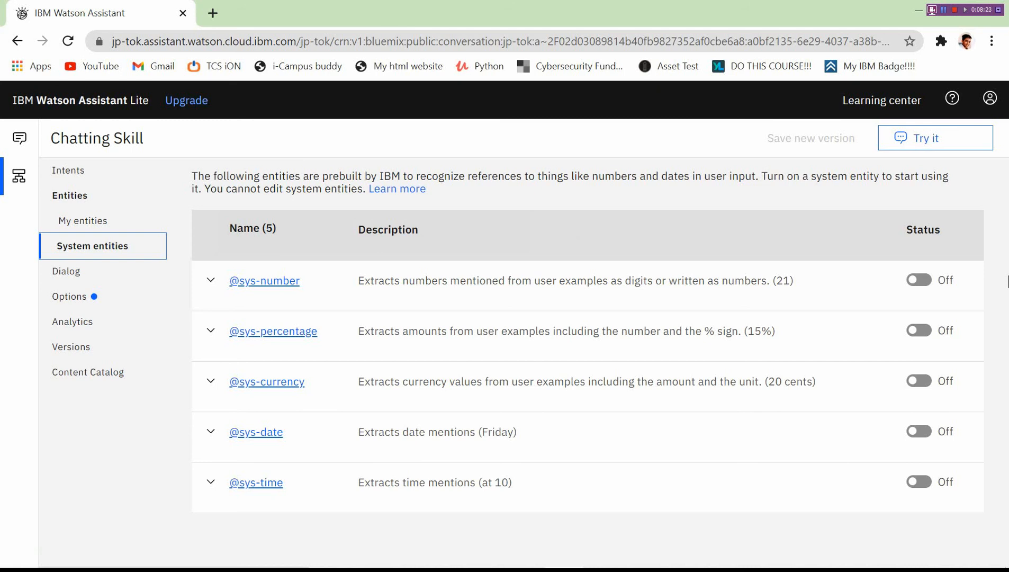
{"action": "left_click", "coordinate": [920, 281]}
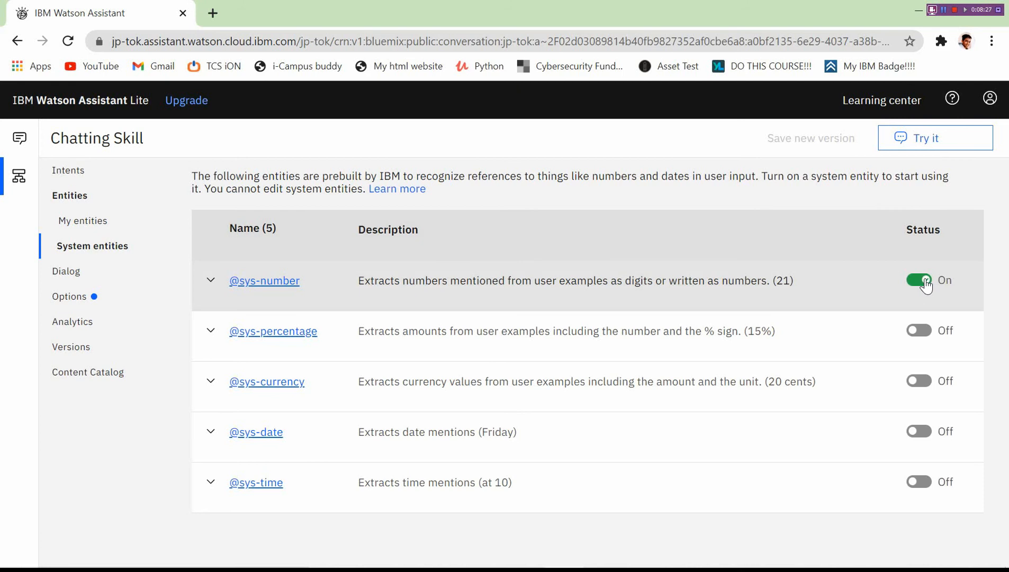
{"action": "left_click", "coordinate": [921, 280]}
{"action": "left_click", "coordinate": [272, 283]}
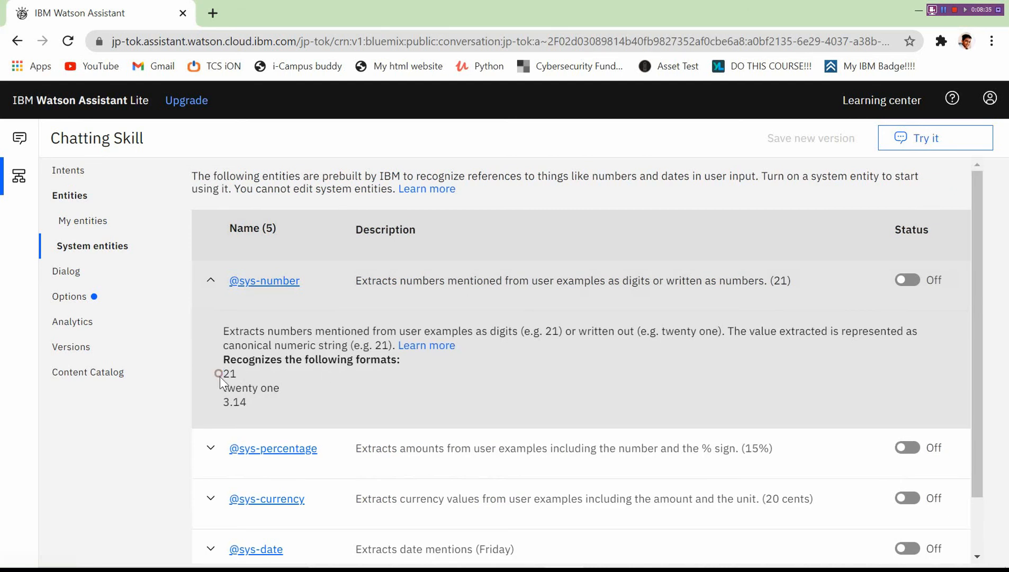
{"action": "left_click_drag", "start_coordinate": [219, 374], "coordinate": [275, 406]}
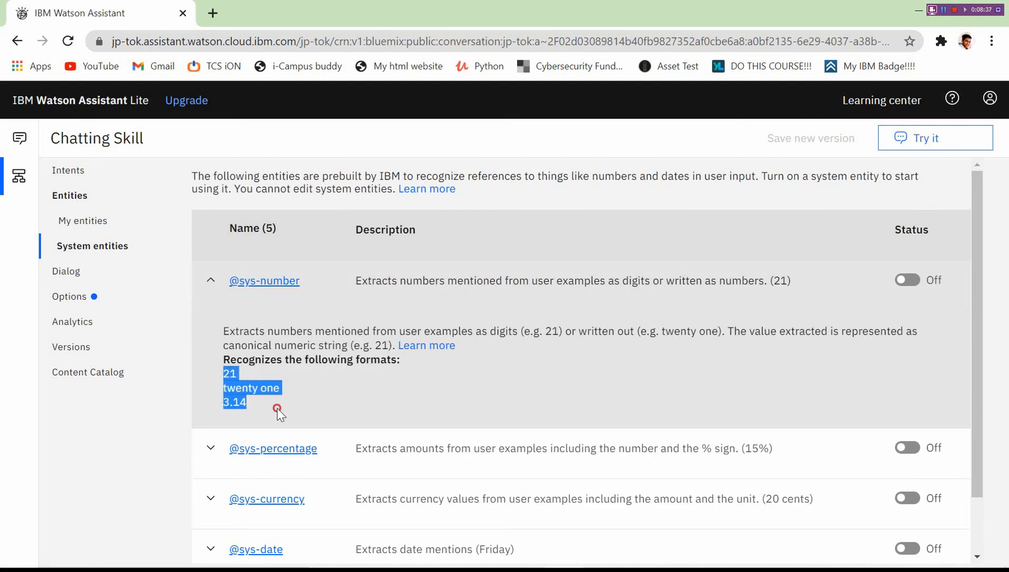
{"action": "left_click", "coordinate": [211, 281]}
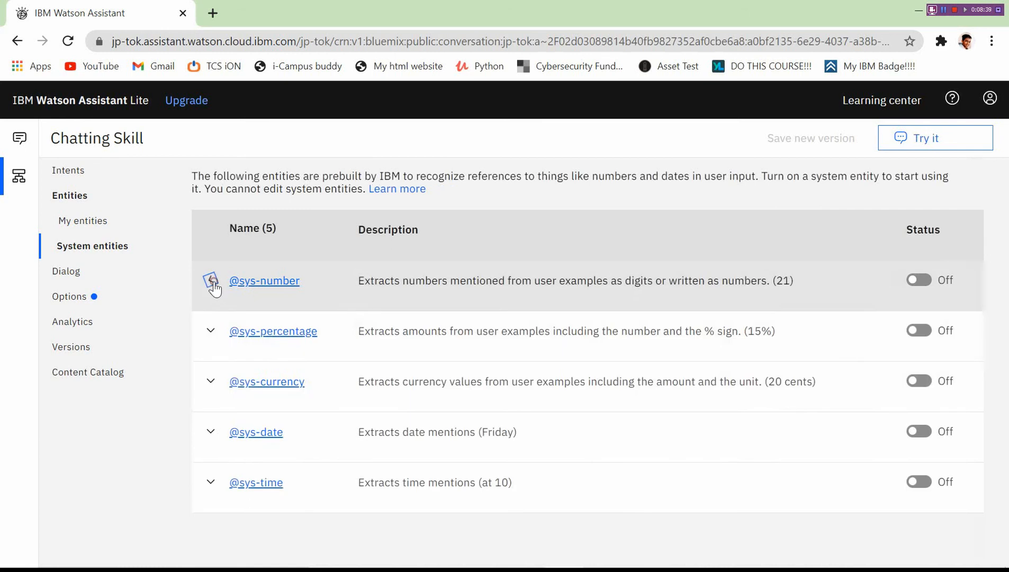
{"action": "left_click", "coordinate": [211, 331]}
{"action": "left_click", "coordinate": [212, 334]}
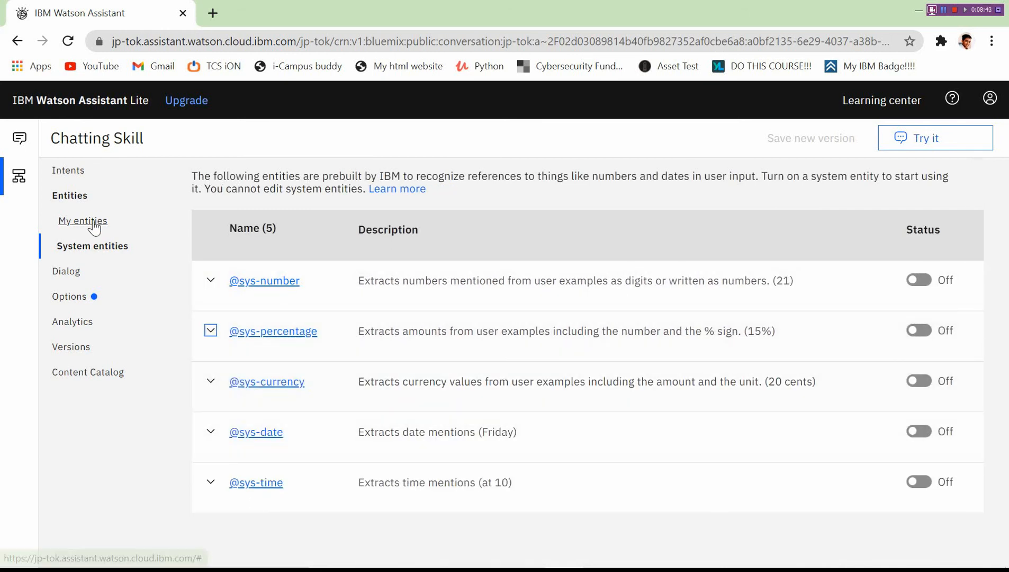
{"action": "left_click", "coordinate": [70, 270]}
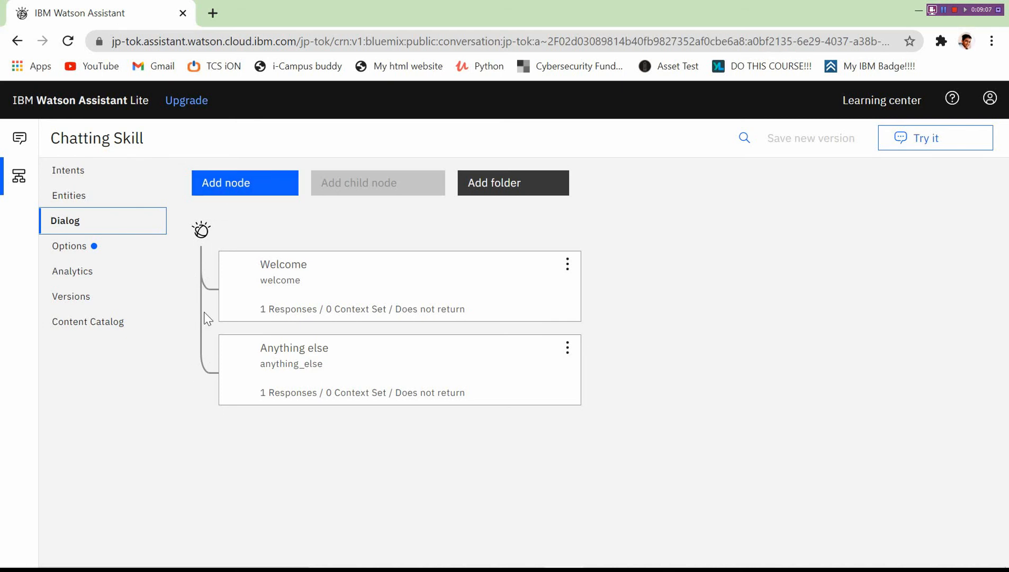
Switch the Welcome node's response variations to sequential and close its editor.
{"action": "left_click", "coordinate": [331, 296]}
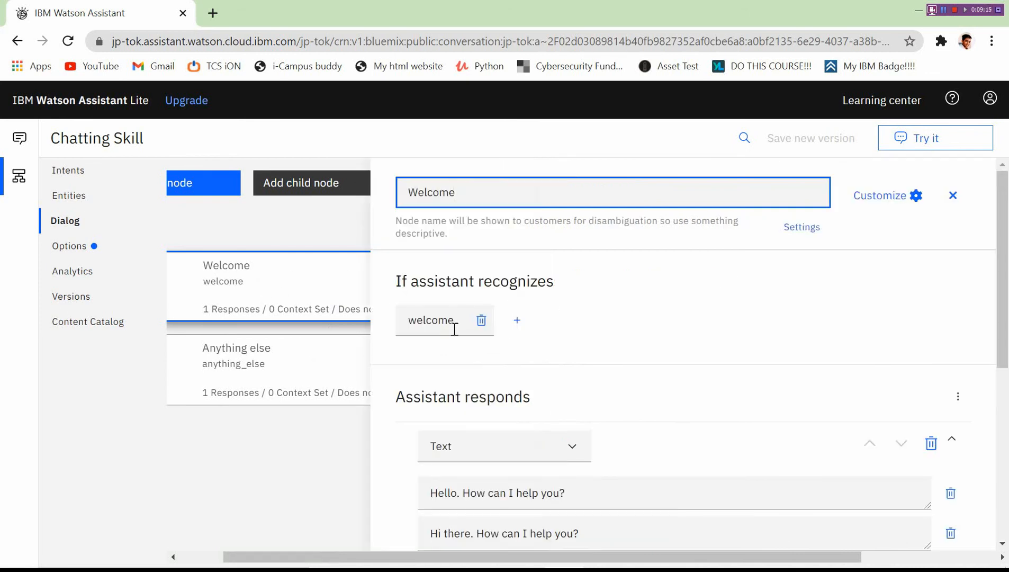
{"action": "scroll", "coordinate": [997, 376], "scroll_direction": "down", "scroll_amount": 3}
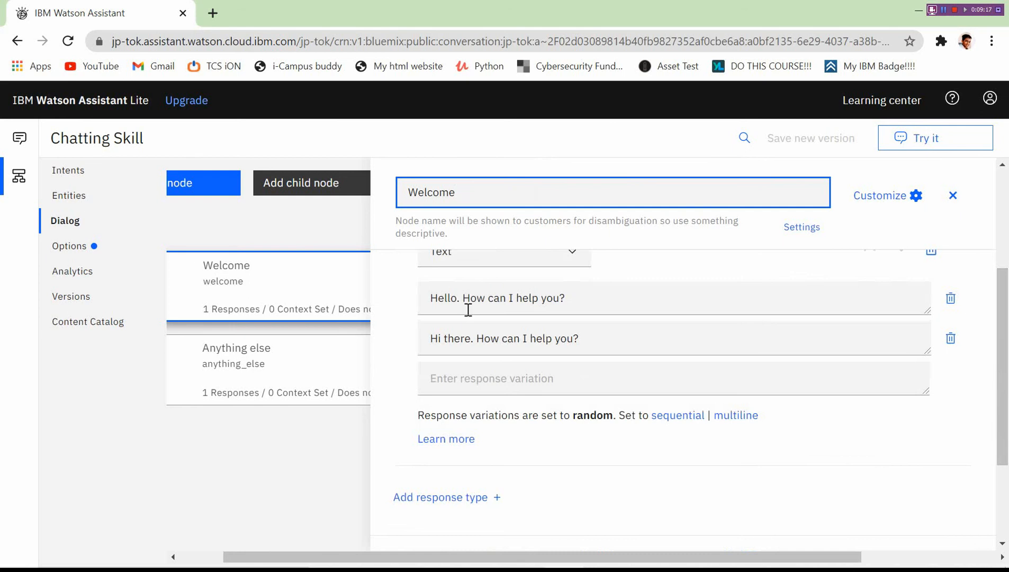
{"action": "left_click_drag", "start_coordinate": [593, 347], "coordinate": [424, 353]}
{"action": "left_click", "coordinate": [687, 264]}
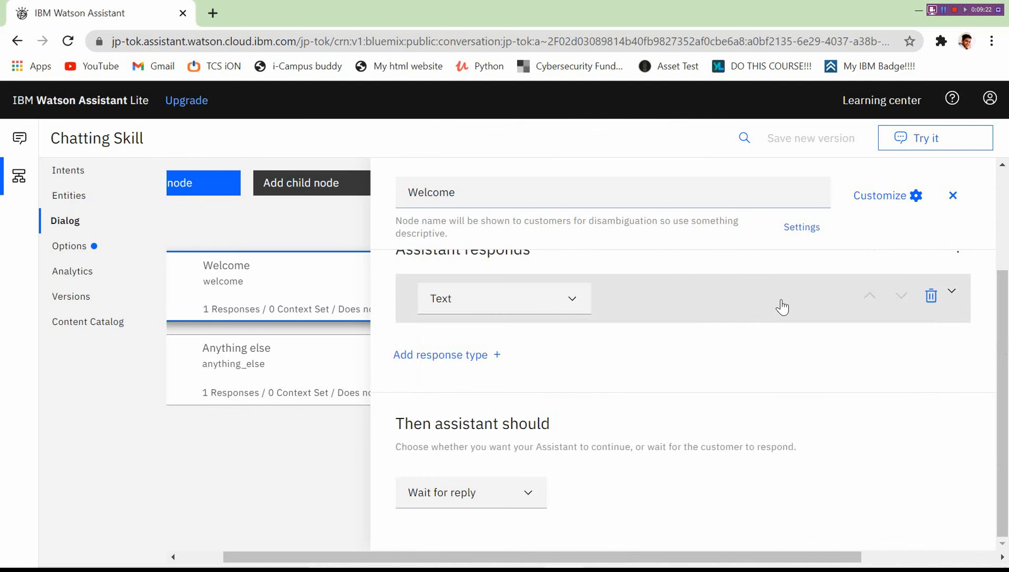
{"action": "left_click", "coordinate": [696, 315]}
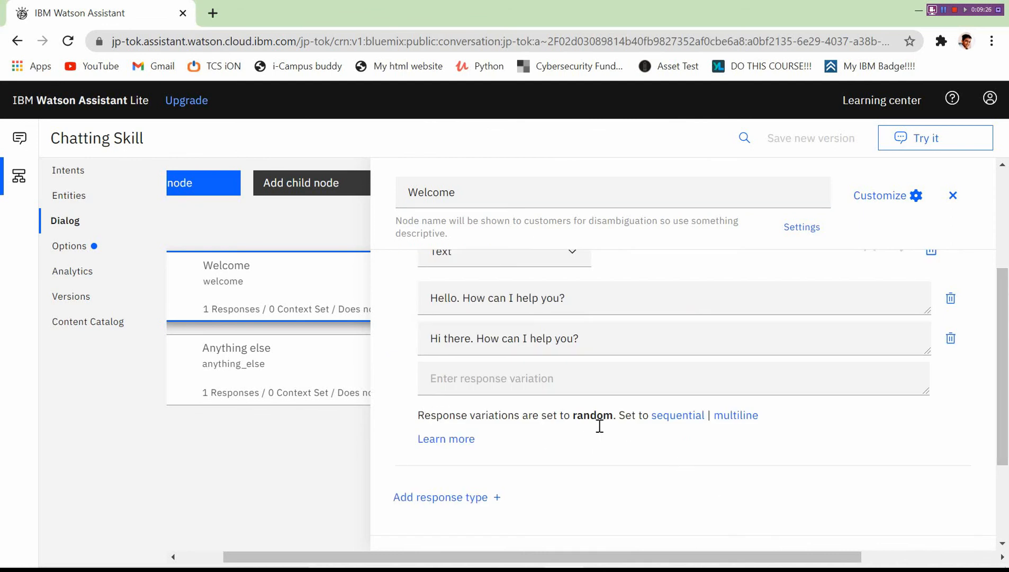
{"action": "left_click", "coordinate": [675, 416]}
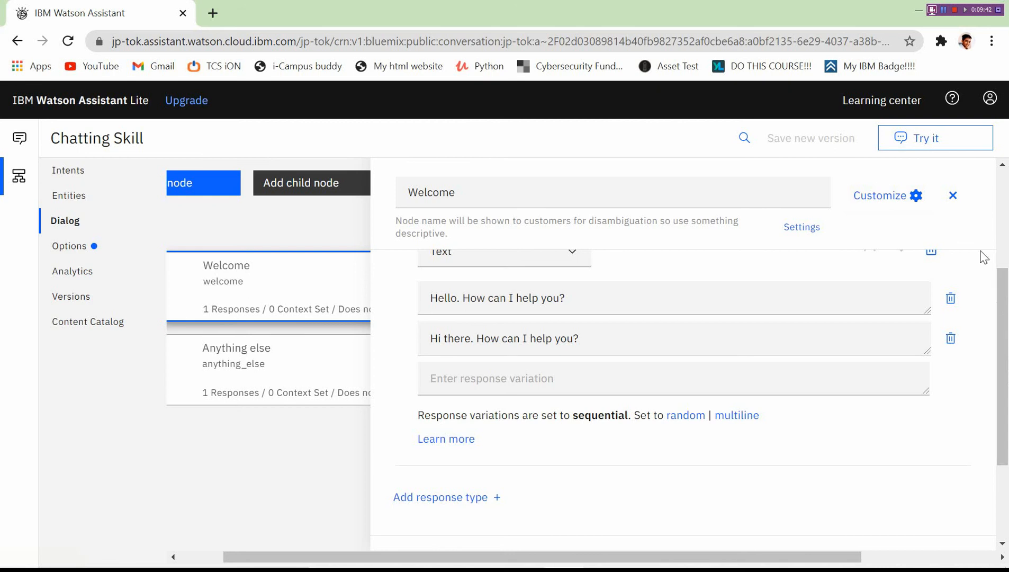
{"action": "left_click", "coordinate": [952, 201]}
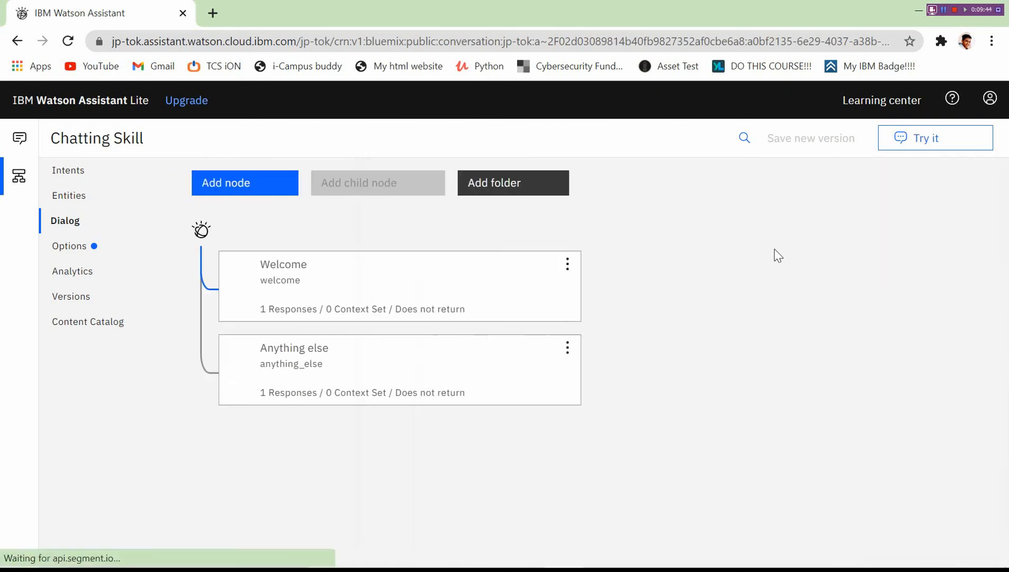
{"action": "left_click", "coordinate": [318, 371]}
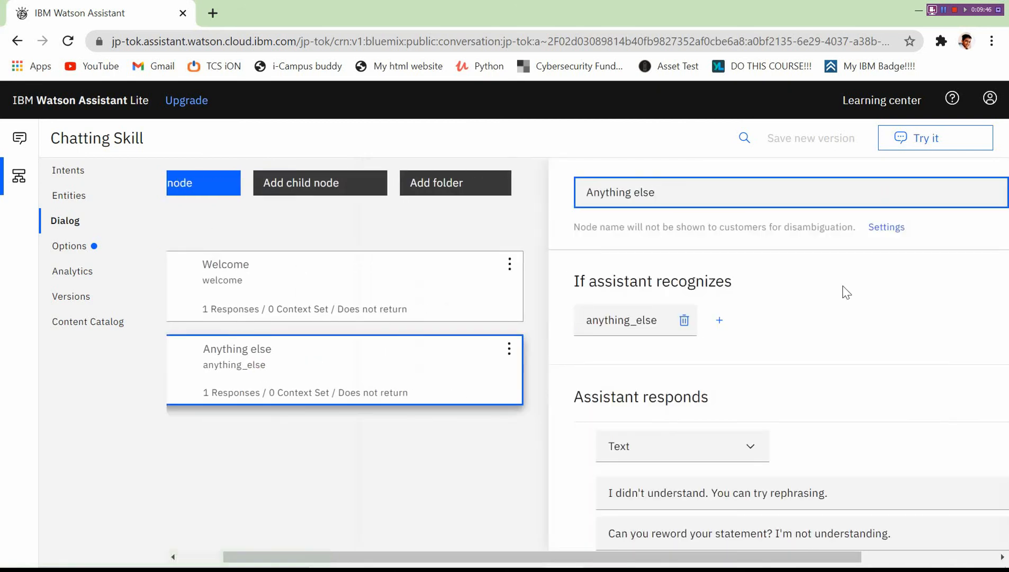
{"action": "scroll", "coordinate": [1003, 237], "scroll_direction": "down", "scroll_amount": 1}
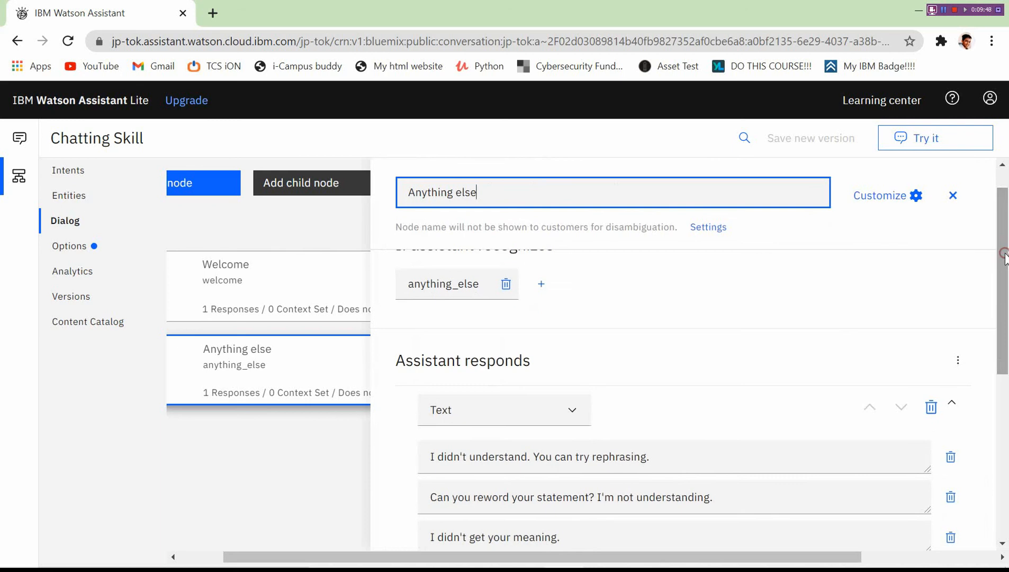
{"action": "left_click", "coordinate": [921, 131]}
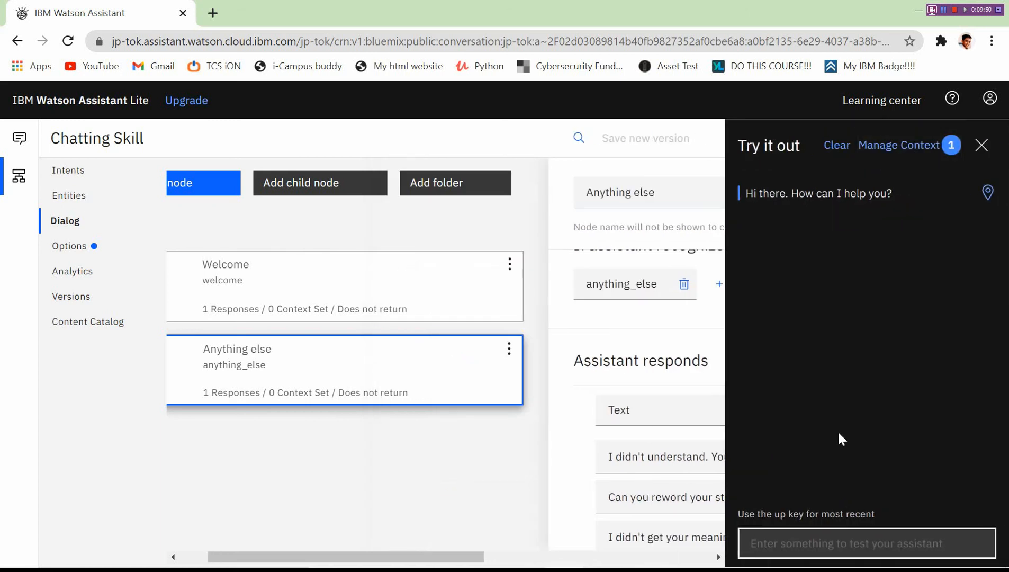
{"action": "type", "text": "iiid"}
{"action": "key", "text": "Return"}
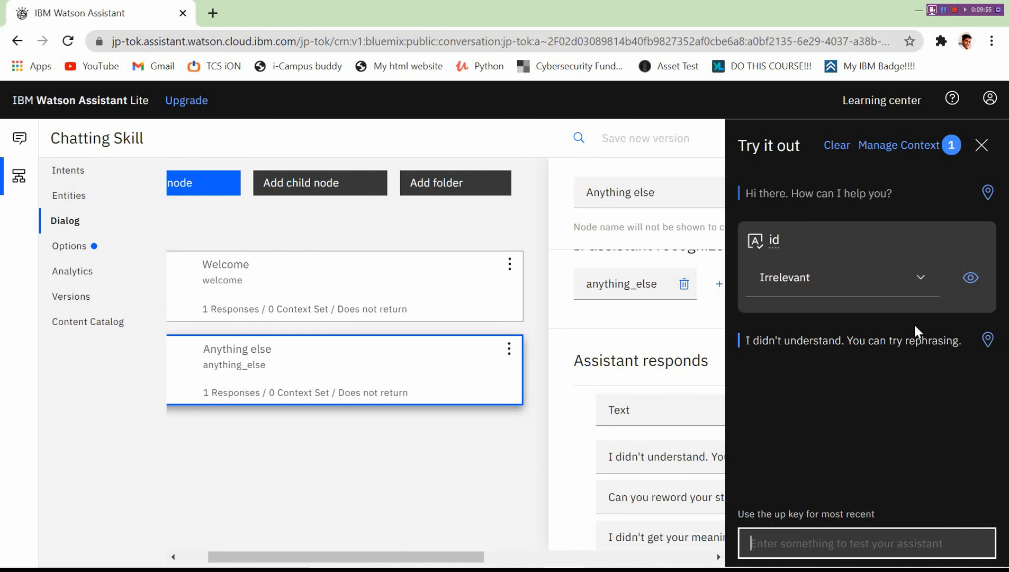
{"action": "left_click", "coordinate": [982, 146]}
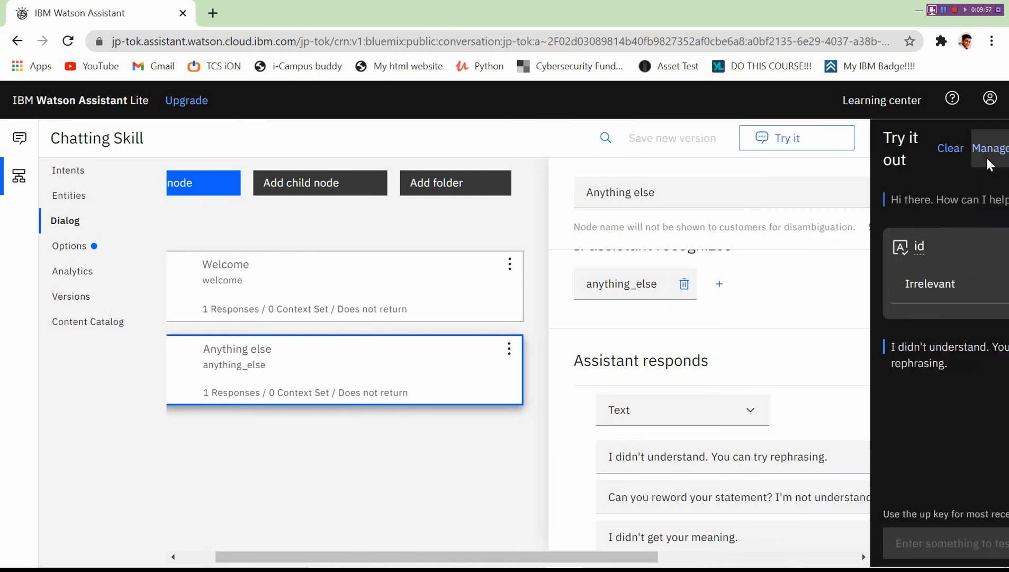
{"action": "scroll", "coordinate": [993, 466], "scroll_direction": "down", "scroll_amount": 5}
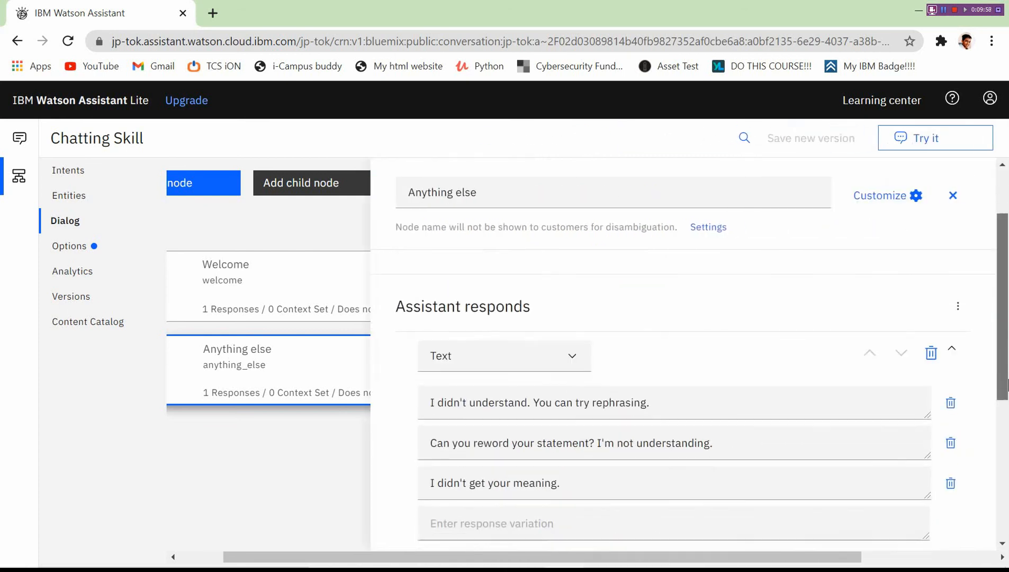
{"action": "scroll", "coordinate": [964, 328], "scroll_direction": "up", "scroll_amount": 5}
{"action": "left_click", "coordinate": [953, 196]}
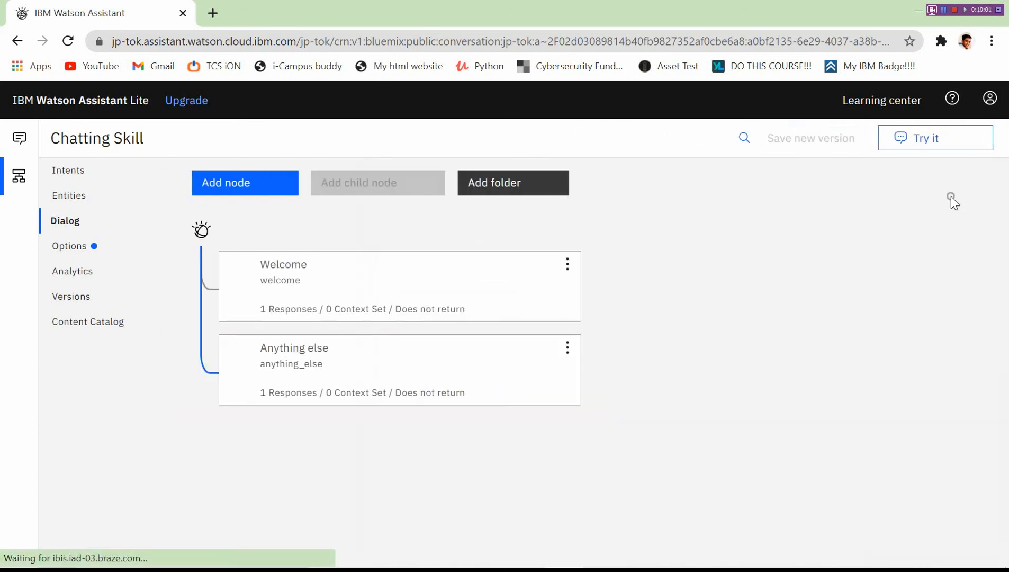
{"action": "left_click", "coordinate": [341, 294]}
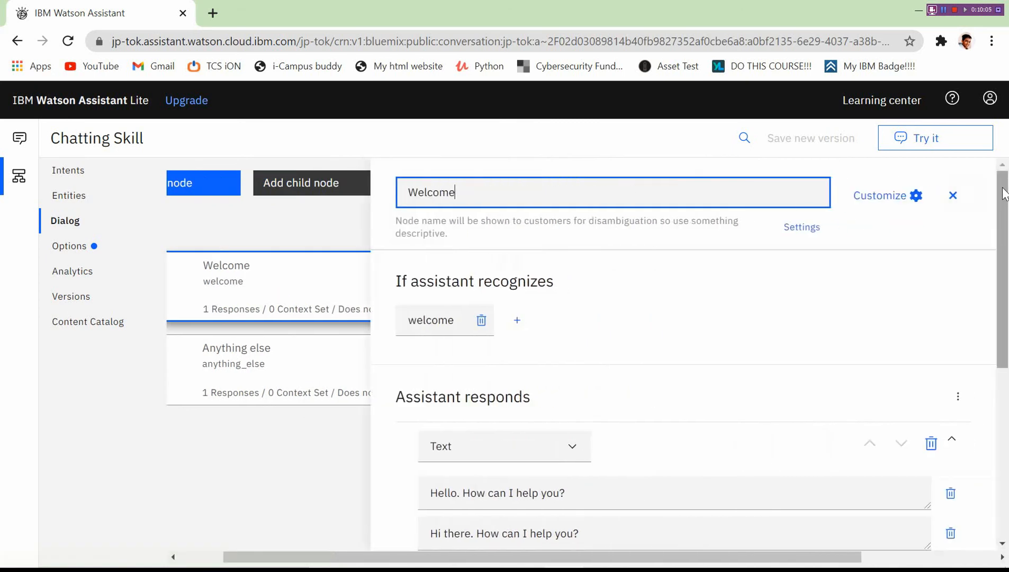
{"action": "left_click", "coordinate": [953, 195]}
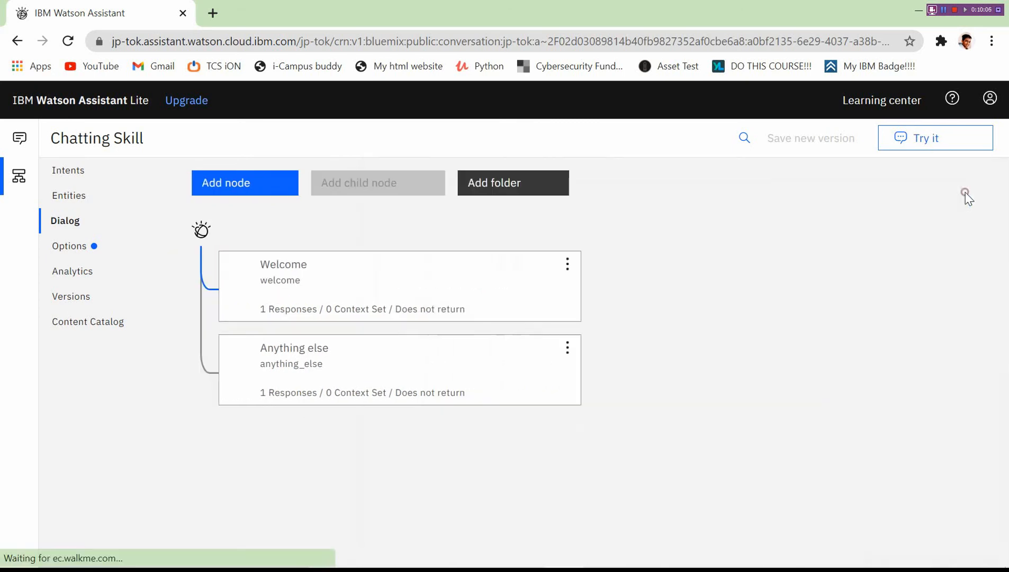
Add an empty node below Welcome, then delete it again.
{"action": "left_click", "coordinate": [567, 262]}
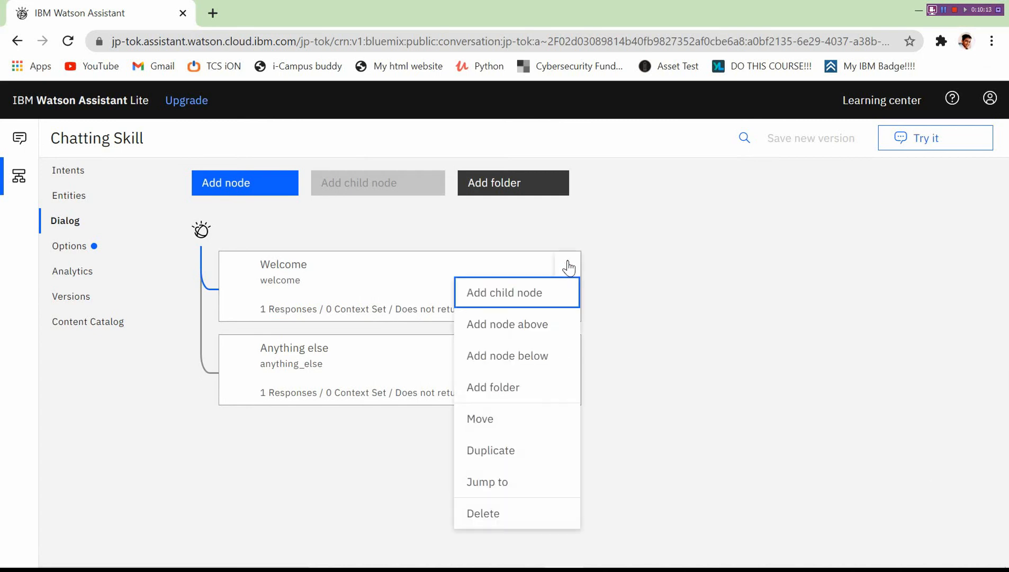
{"action": "left_click", "coordinate": [541, 358]}
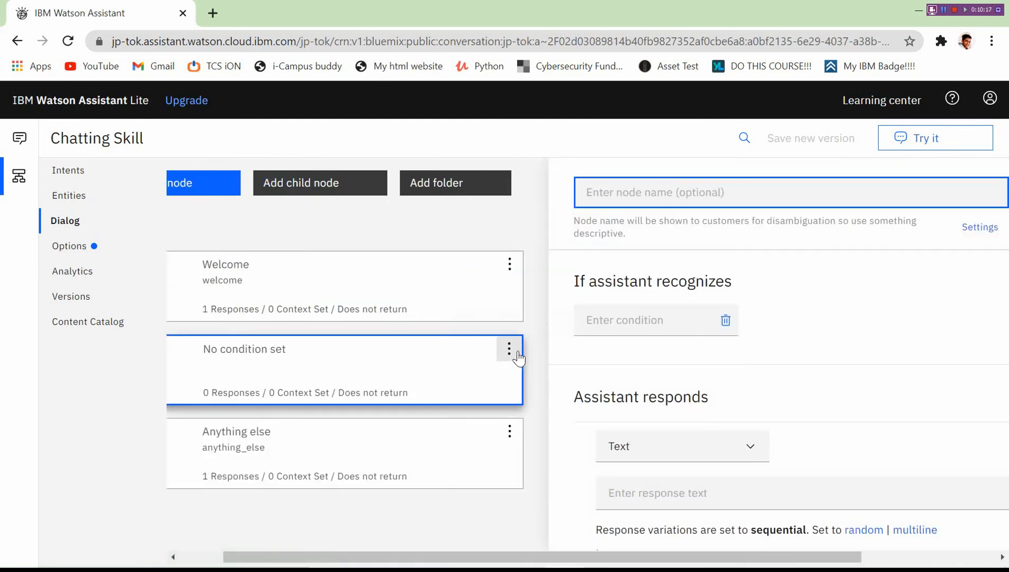
{"action": "left_click", "coordinate": [507, 353]}
{"action": "left_click", "coordinate": [484, 329]}
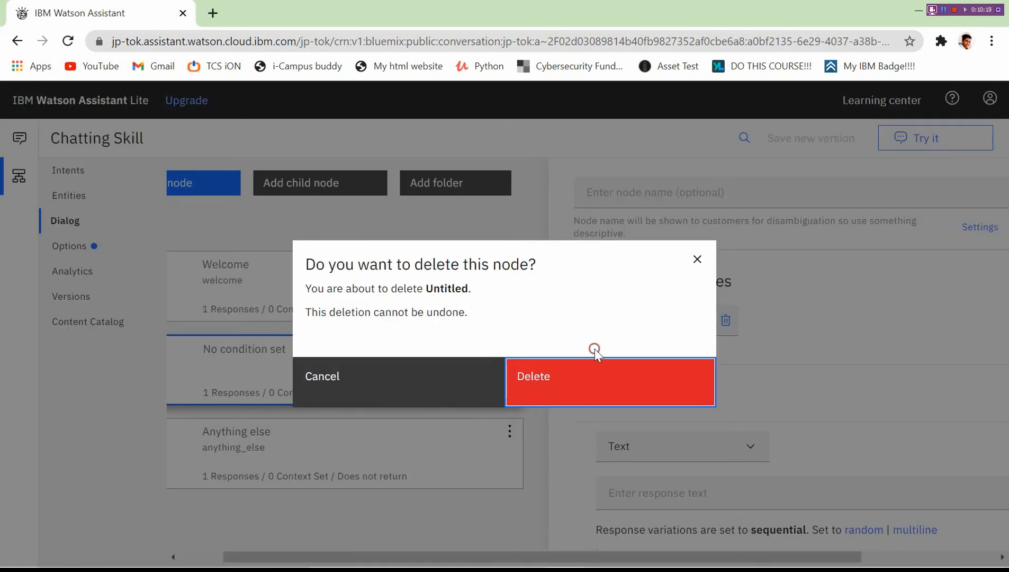
{"action": "left_click", "coordinate": [596, 378]}
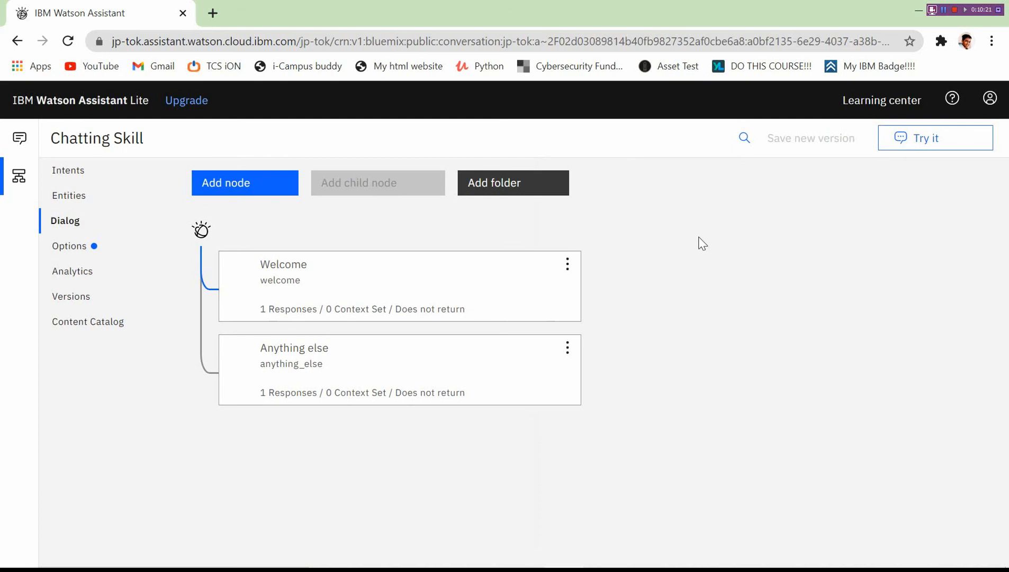
Add a new empty node below Welcome, close it, and reopen Welcome's details.
{"action": "left_click", "coordinate": [475, 269]}
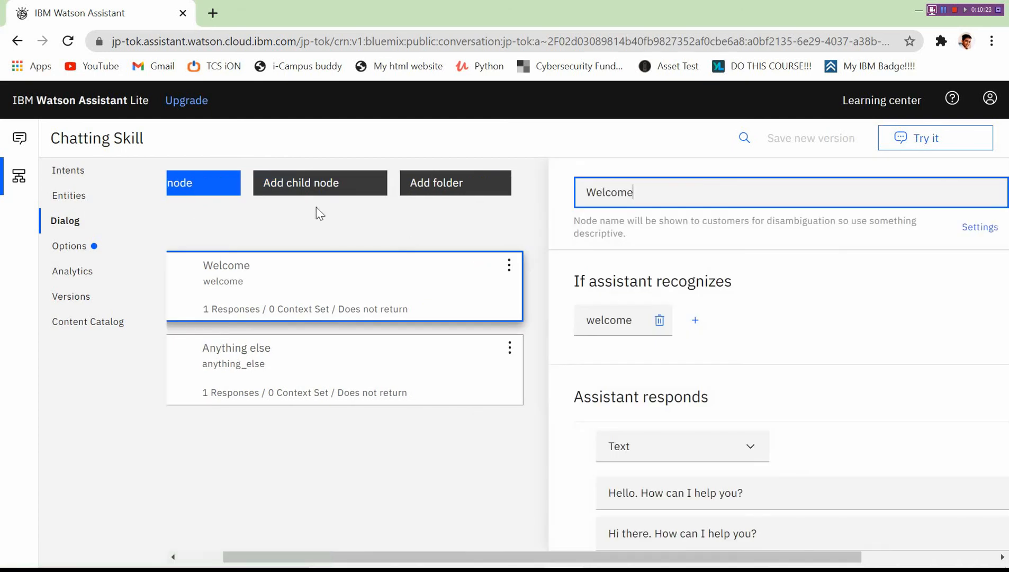
{"action": "left_click", "coordinate": [196, 197]}
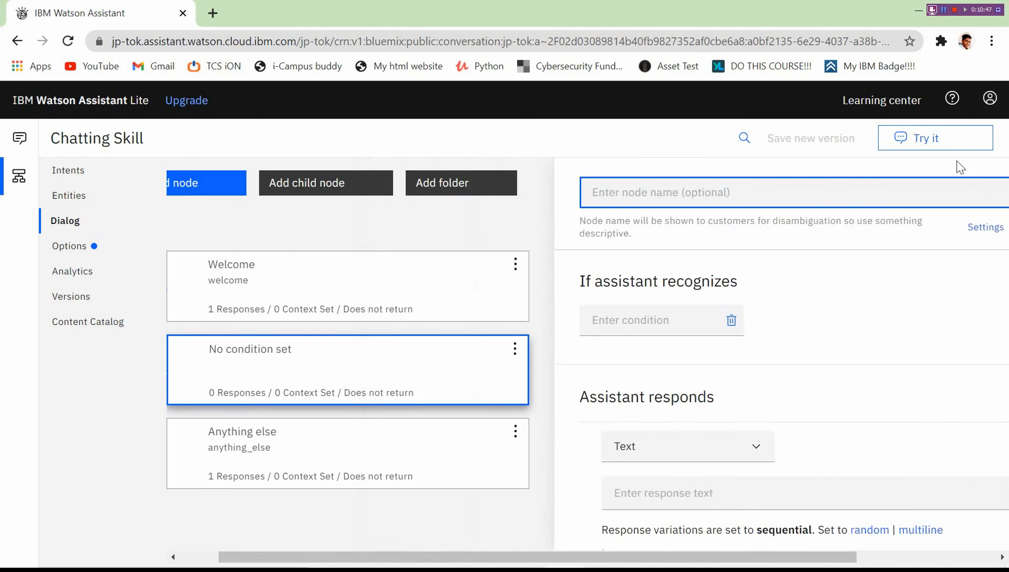
{"action": "left_click", "coordinate": [958, 204]}
{"action": "left_click", "coordinate": [356, 313]}
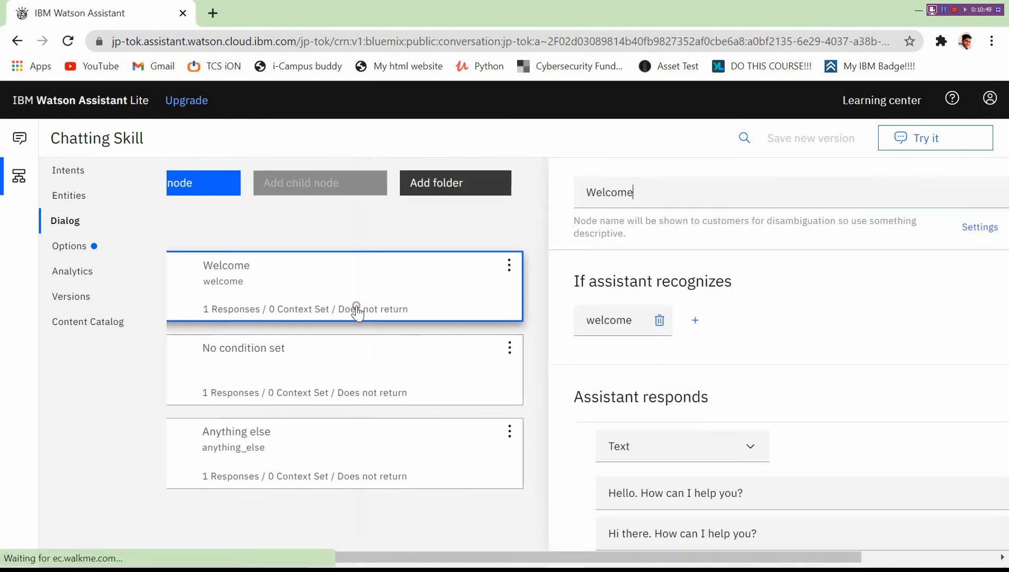
Add a folder named 'Chit Chat Folder' below Welcome and close its editor.
{"action": "left_click", "coordinate": [506, 189]}
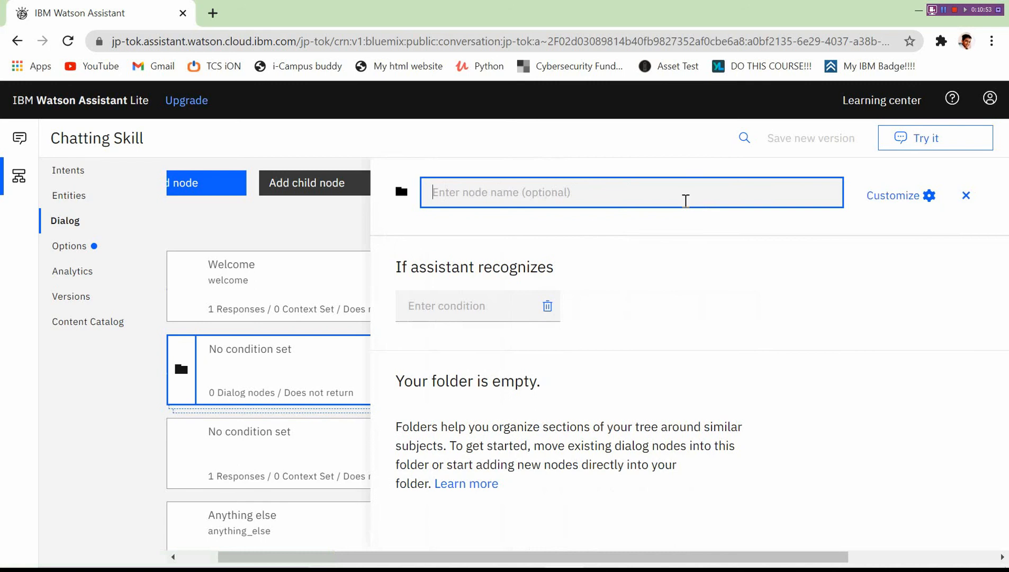
{"action": "type", "text": "Chit Chat Folder"}
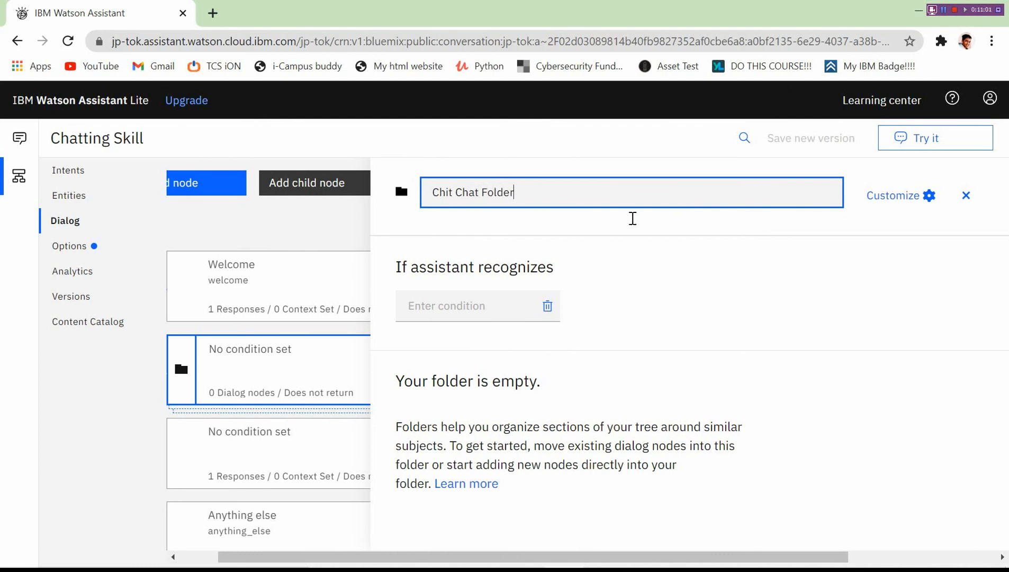
{"action": "key", "text": "Return"}
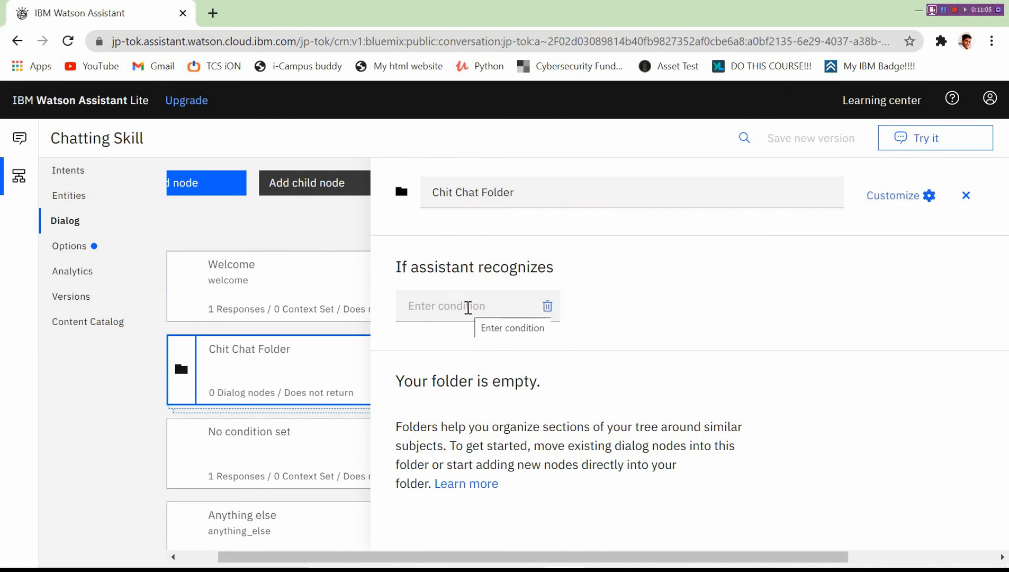
{"action": "left_click", "coordinate": [463, 310]}
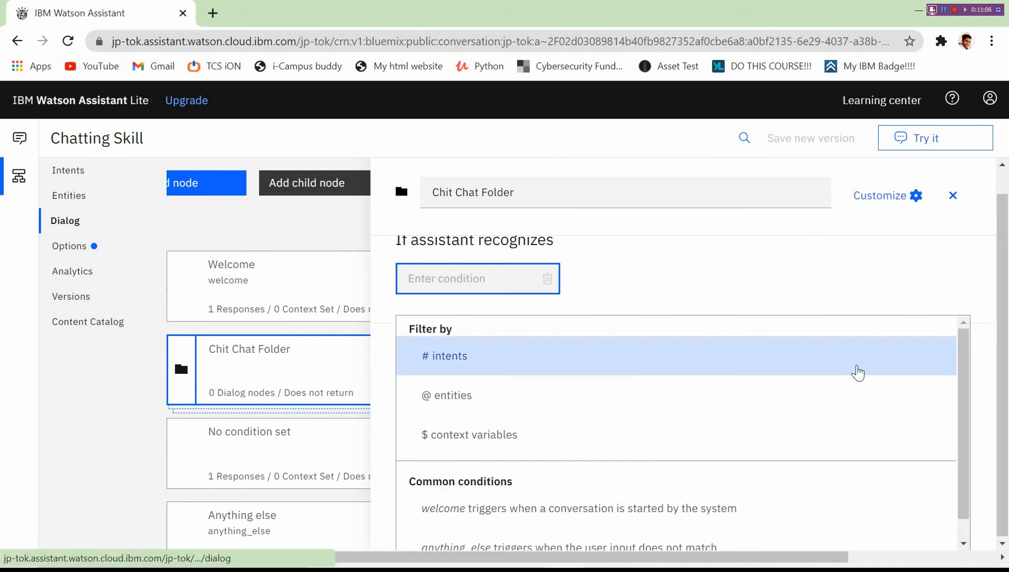
{"action": "left_click", "coordinate": [817, 293]}
{"action": "left_click", "coordinate": [966, 195]}
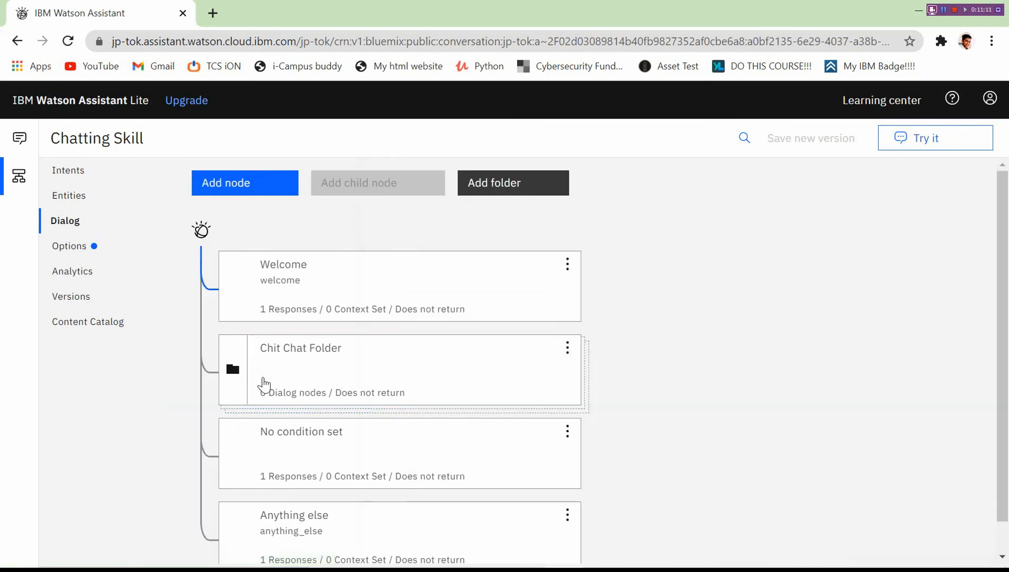
Move the unnamed empty node into Chit Chat Folder and name it 'Greetings'.
{"action": "left_click", "coordinate": [567, 432]}
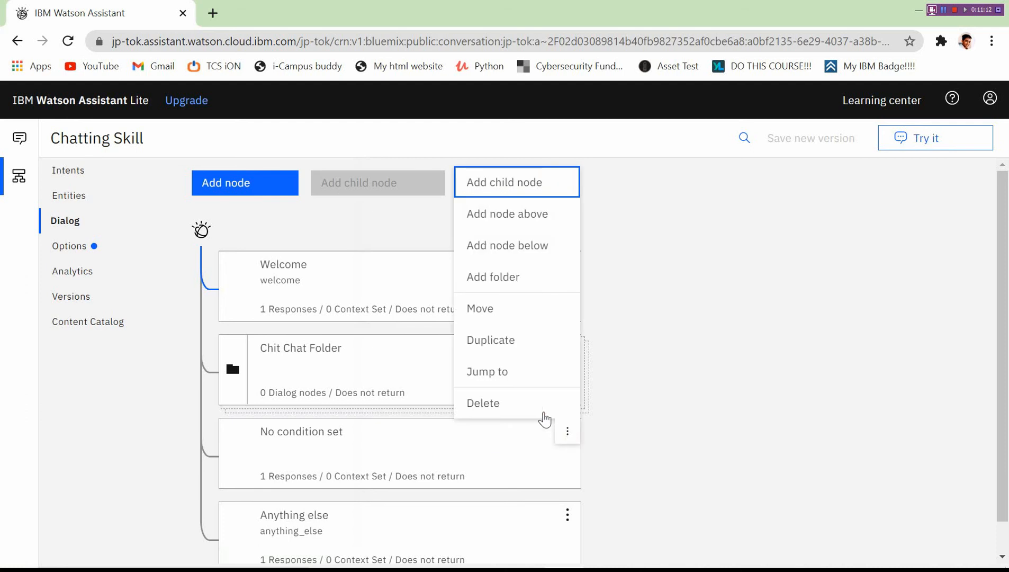
{"action": "left_click", "coordinate": [531, 408]}
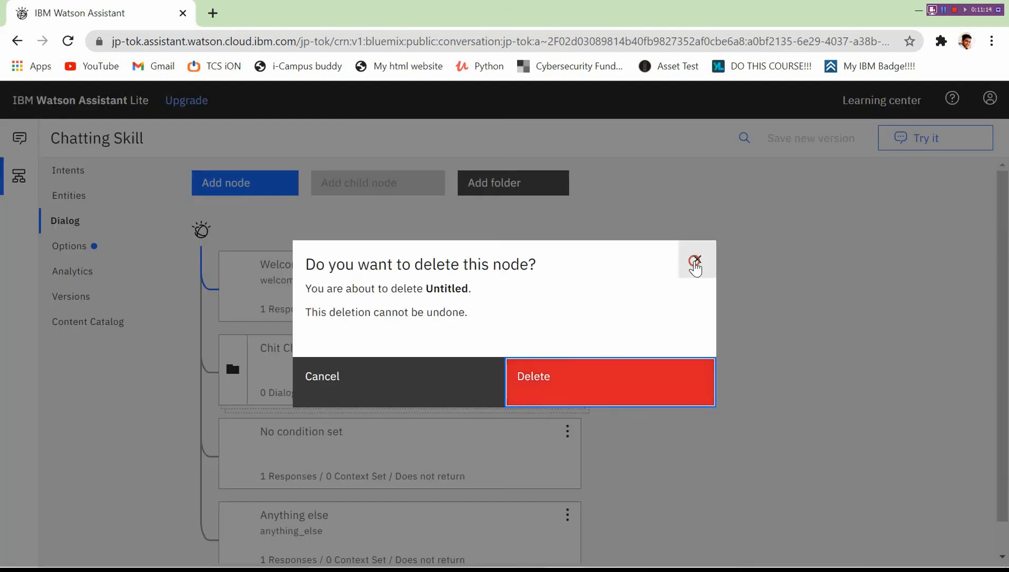
{"action": "left_click", "coordinate": [695, 265]}
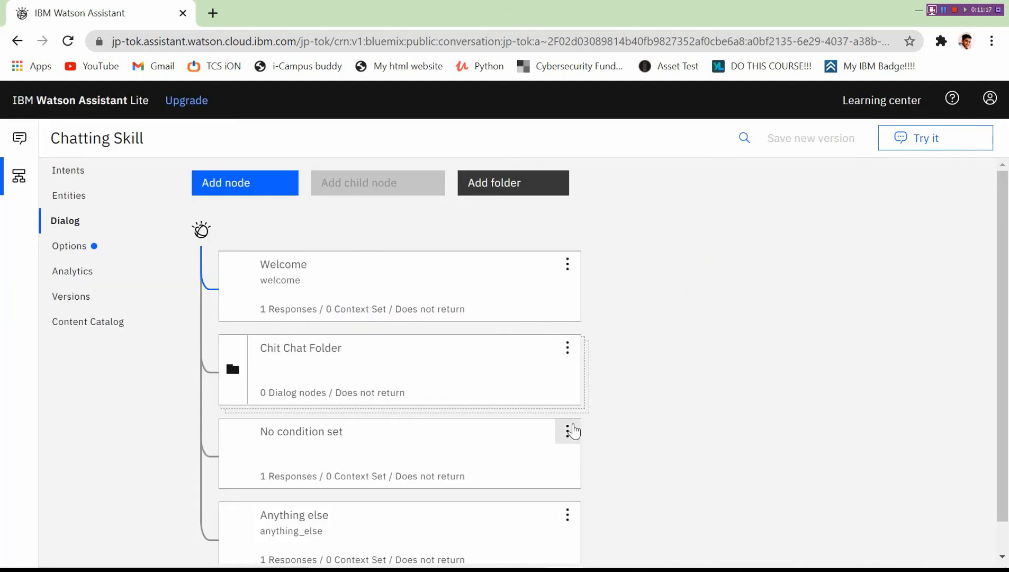
{"action": "left_click", "coordinate": [569, 432]}
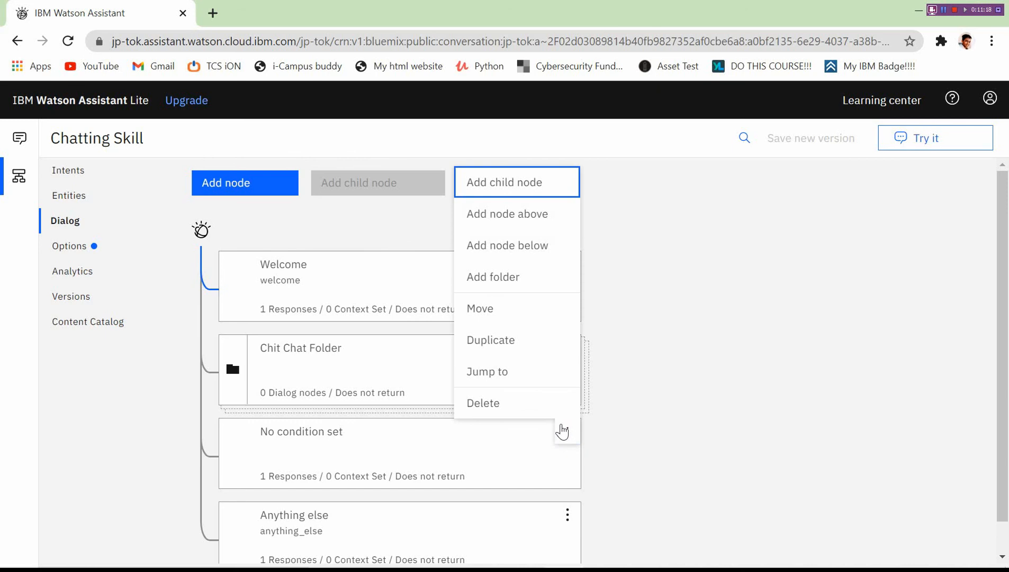
{"action": "left_click", "coordinate": [529, 311]}
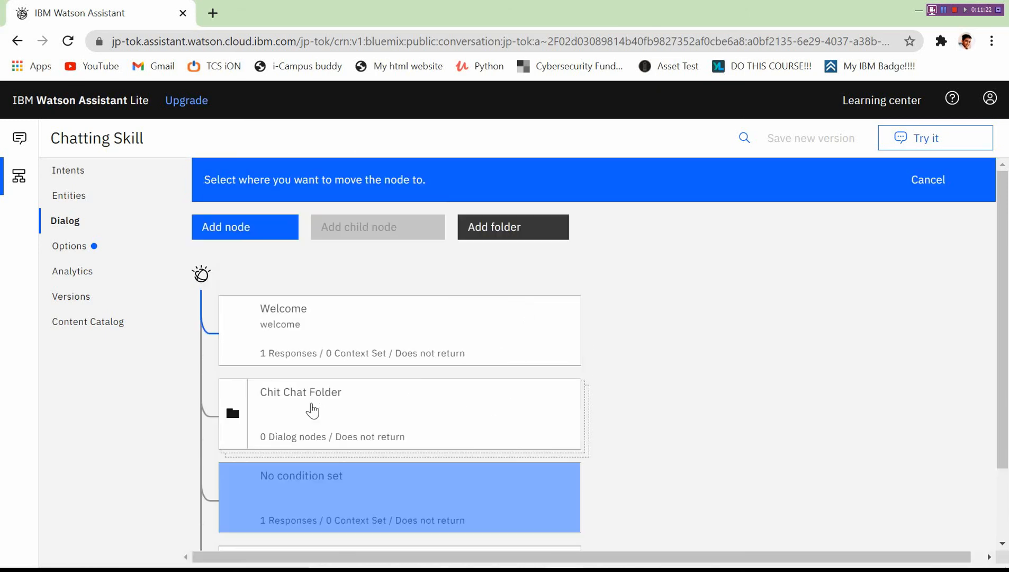
{"action": "left_click", "coordinate": [311, 405]}
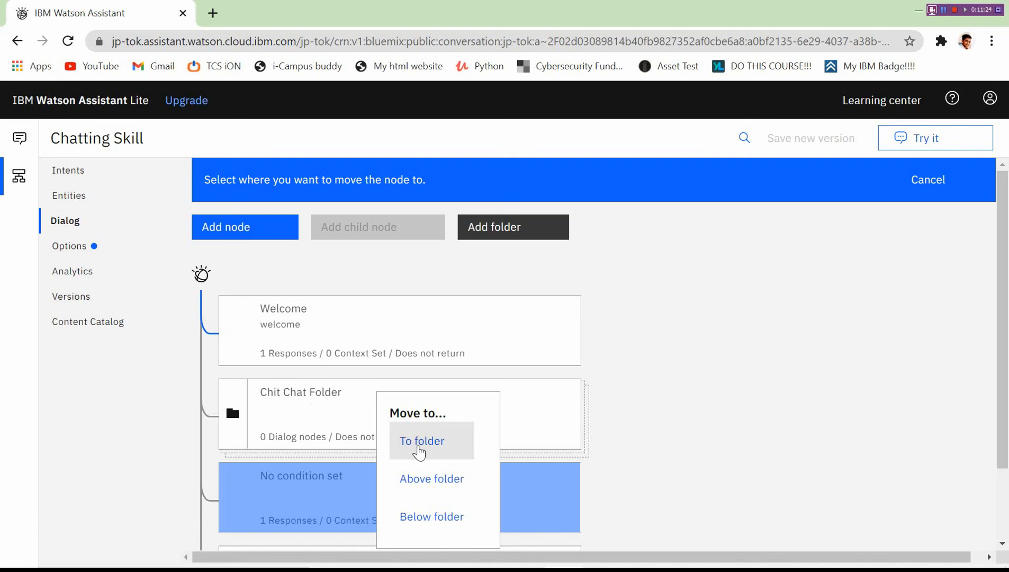
{"action": "left_click", "coordinate": [421, 450]}
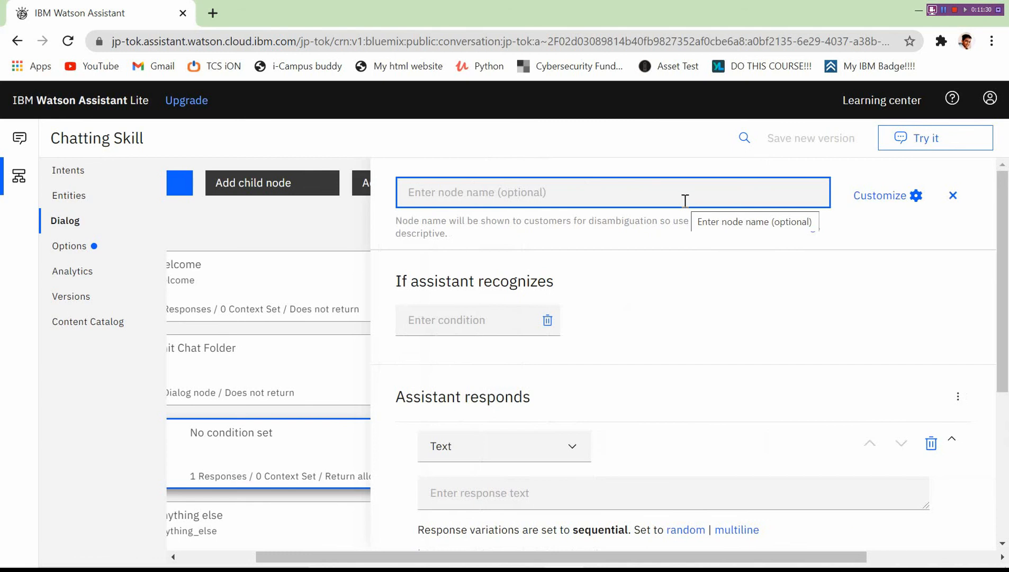
{"action": "type", "text": "Greetings"}
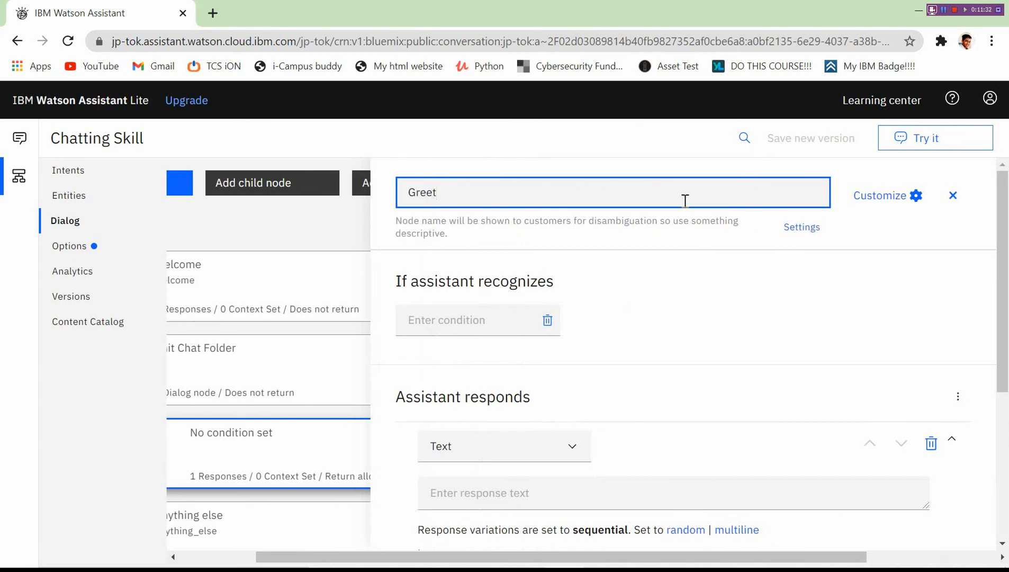
{"action": "left_click", "coordinate": [443, 328]}
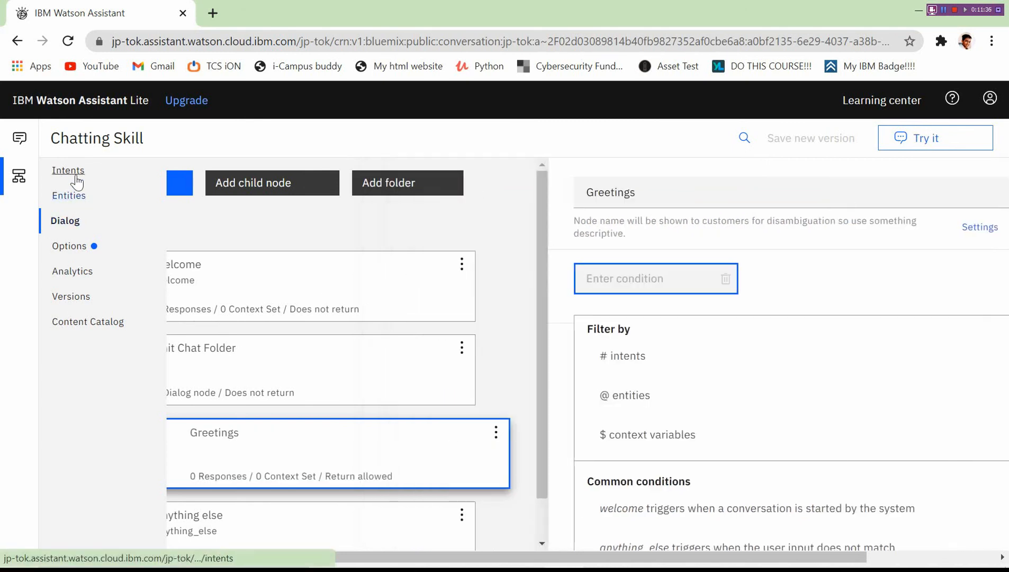
Check the existing intents, then glance at Chit Chat Folder's details.
{"action": "left_click", "coordinate": [76, 180]}
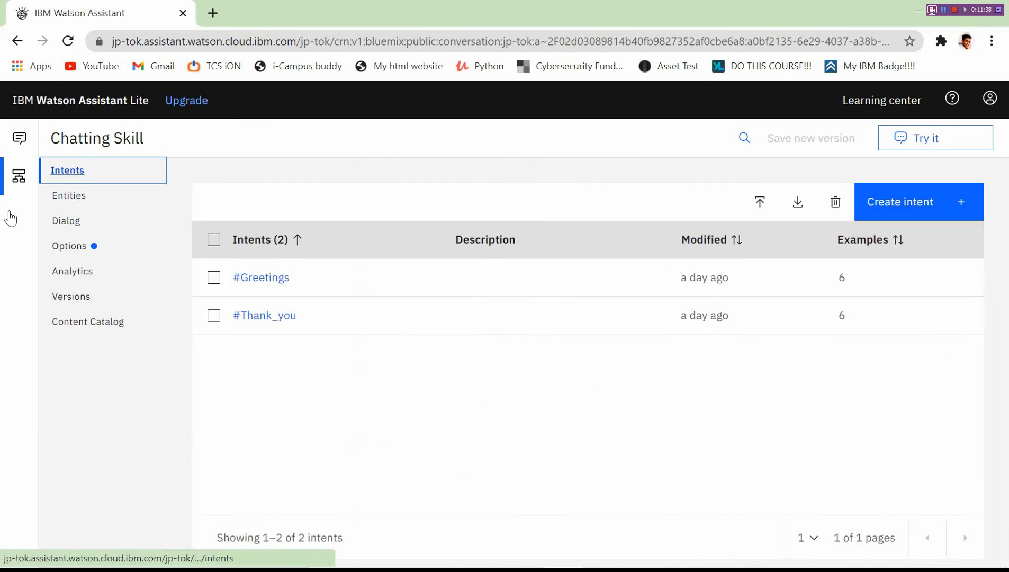
{"action": "left_click", "coordinate": [73, 221]}
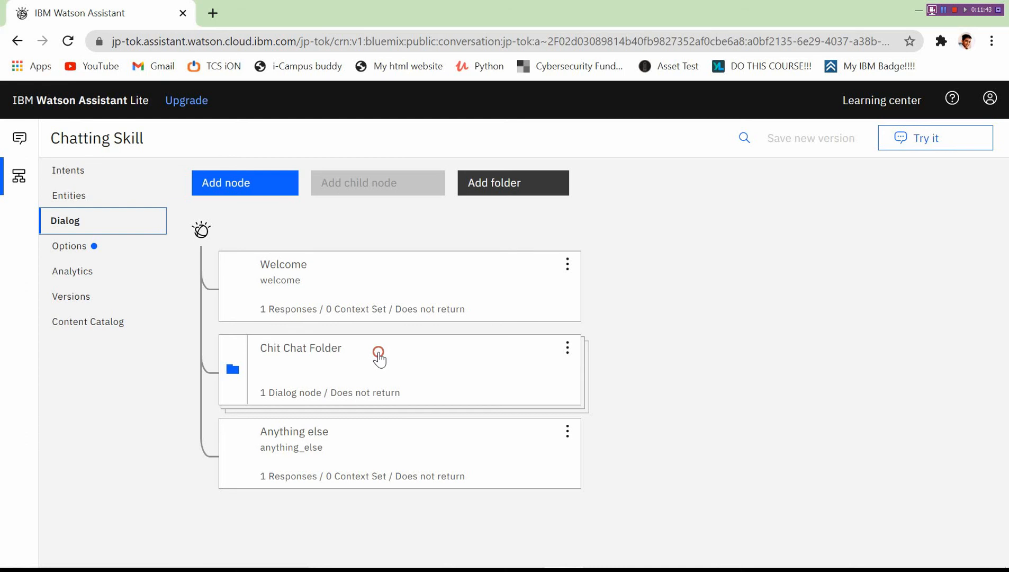
{"action": "left_click", "coordinate": [381, 352]}
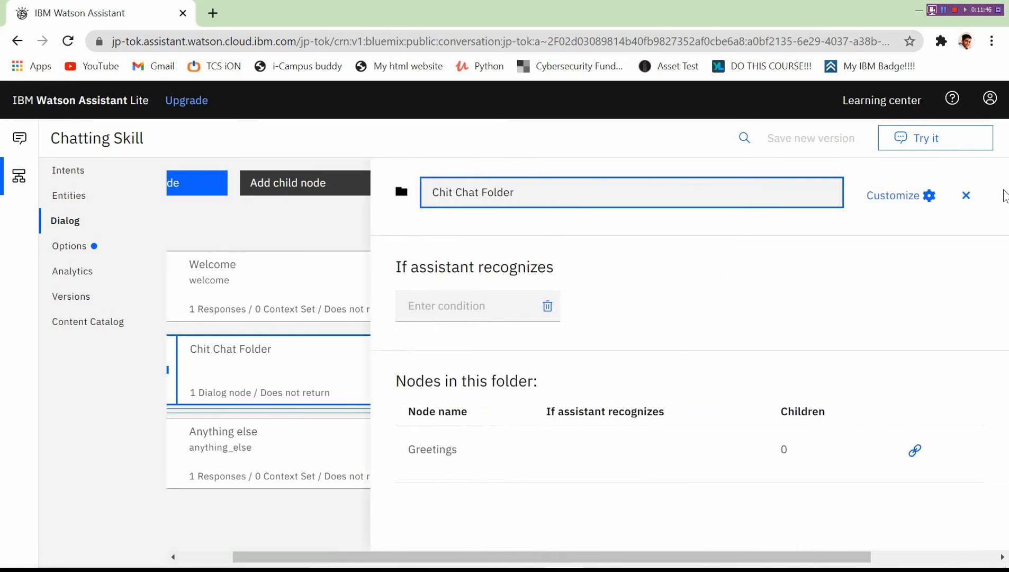
{"action": "left_click", "coordinate": [965, 195]}
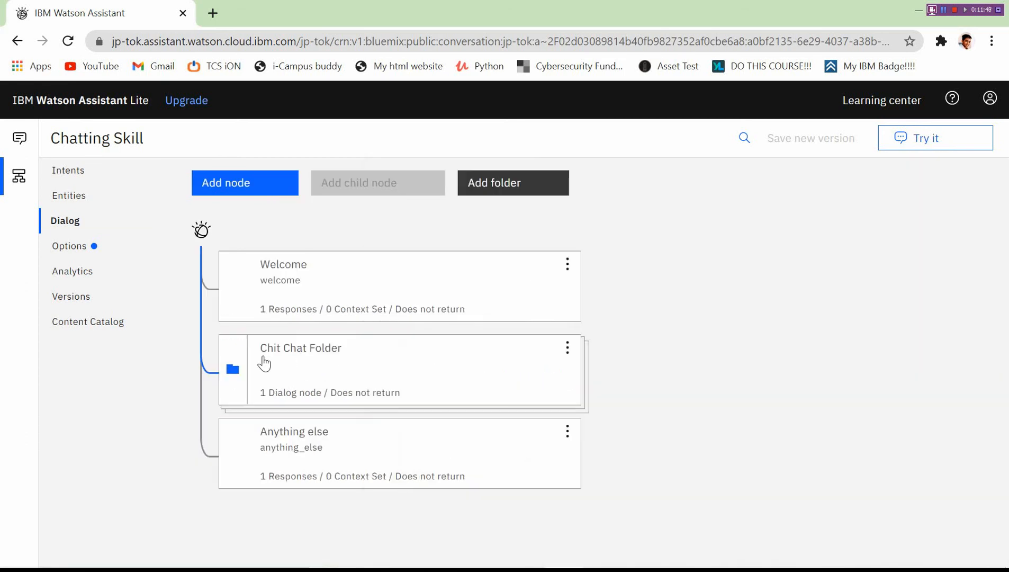
Set the Greetings node's condition inside Chit Chat Folder to #Greetings.
{"action": "left_click", "coordinate": [233, 369]}
{"action": "left_click", "coordinate": [333, 445]}
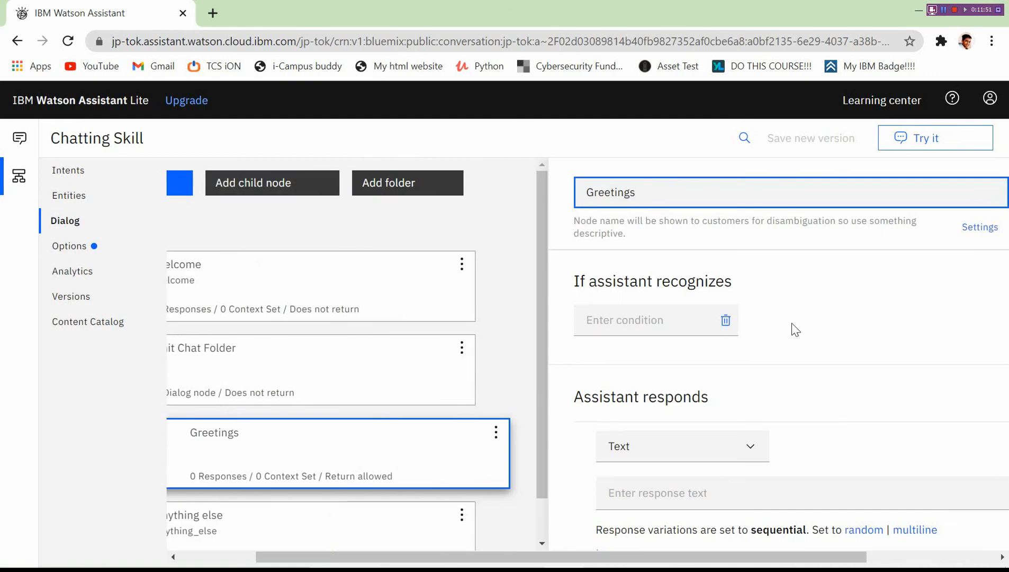
{"action": "left_click", "coordinate": [643, 322]}
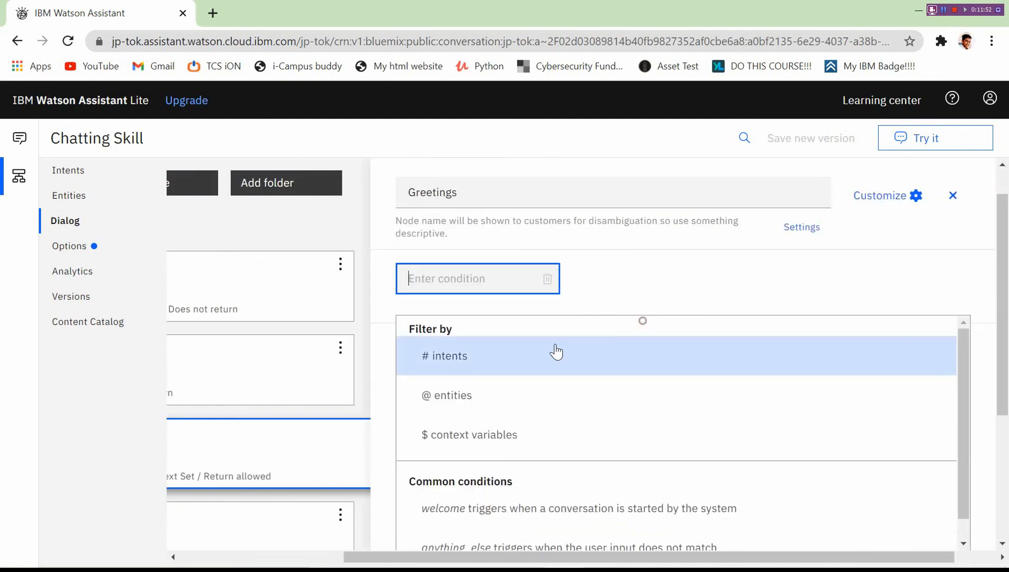
{"action": "type", "text": "#"}
{"action": "left_click", "coordinate": [495, 362]}
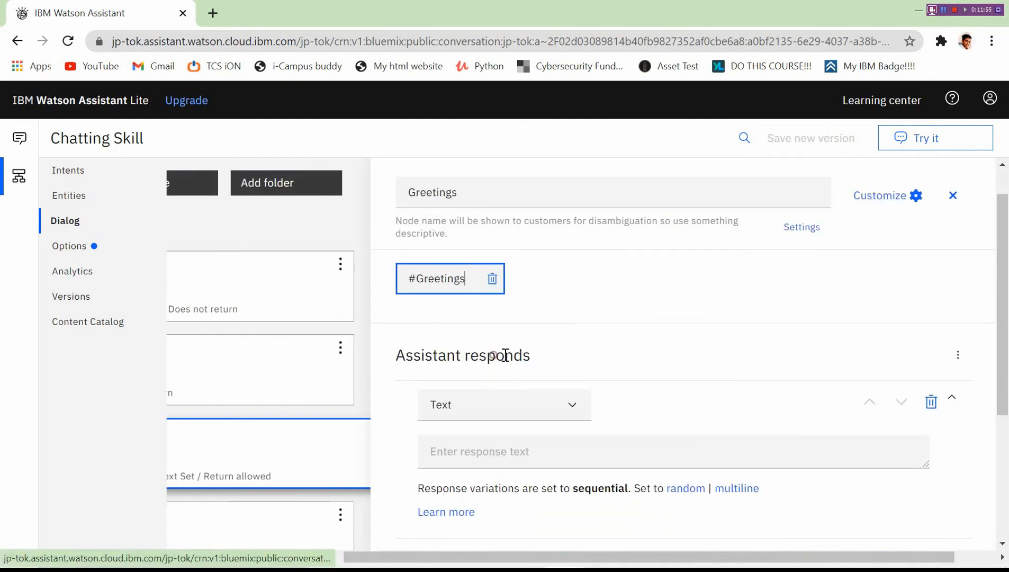
{"action": "left_click", "coordinate": [433, 465]}
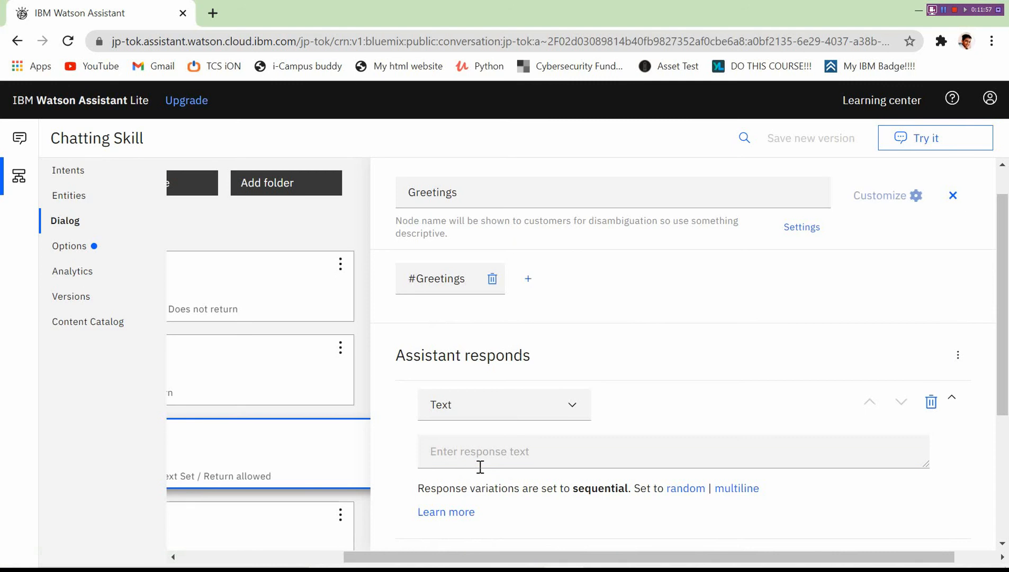
Enter Hi! and Hello! as the Greetings node's first two responses.
{"action": "left_click", "coordinate": [480, 466]}
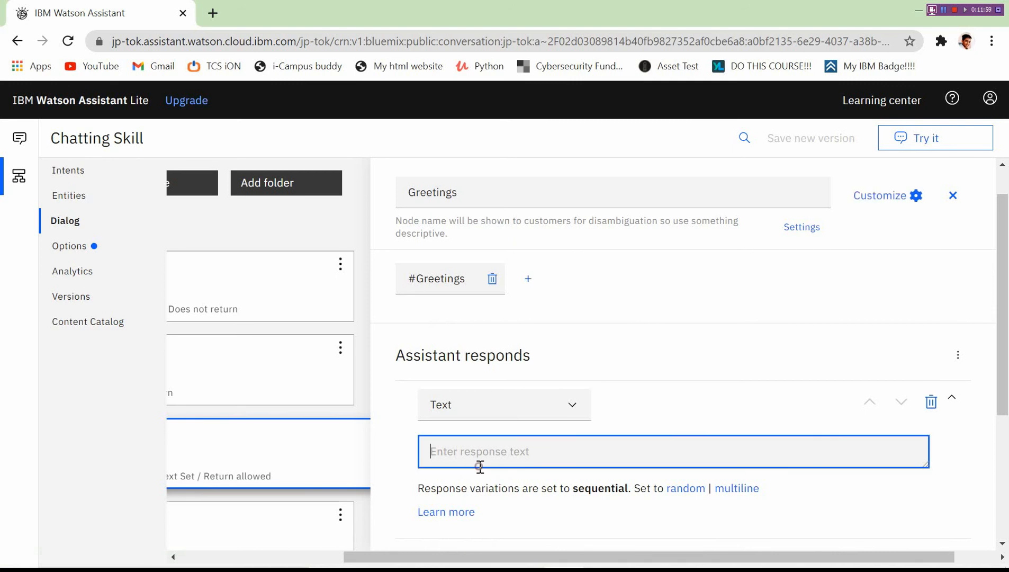
{"action": "type", "text": "H"}
{"action": "key", "text": "BackSpace"}
{"action": "key", "text": "BackSpace"}
{"action": "key", "text": "BackSpace"}
{"action": "key", "text": "BackSpace"}
{"action": "key", "text": "BackSpace"}
{"action": "key", "text": "BackSpace"}
{"action": "key", "text": "BackSpace"}
{"action": "key", "text": "BackSpace"}
{"action": "key", "text": "Return"}
{"action": "type", "text": "Hello"}
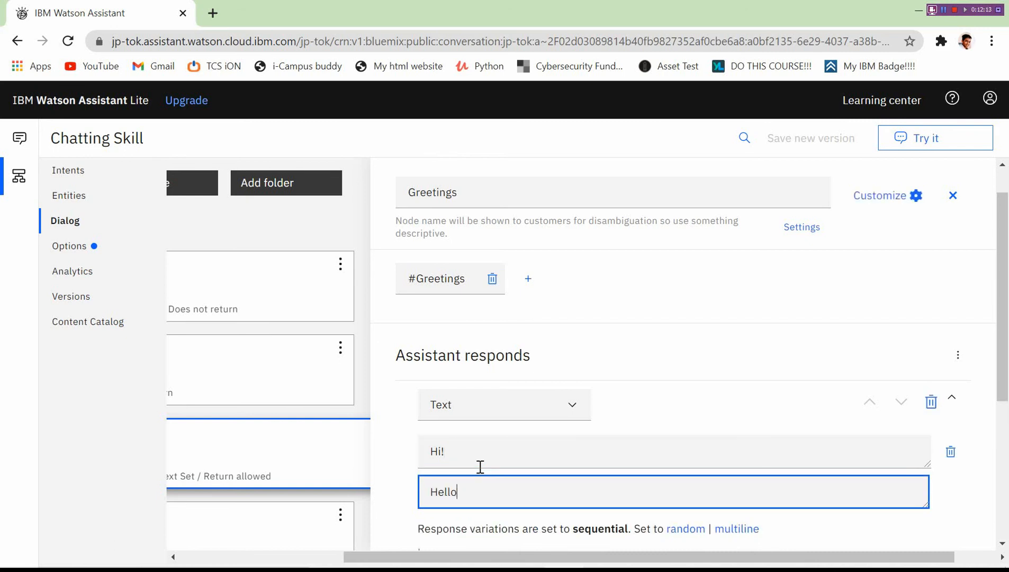
{"action": "type", "text": "!"}
{"action": "key", "text": "Return"}
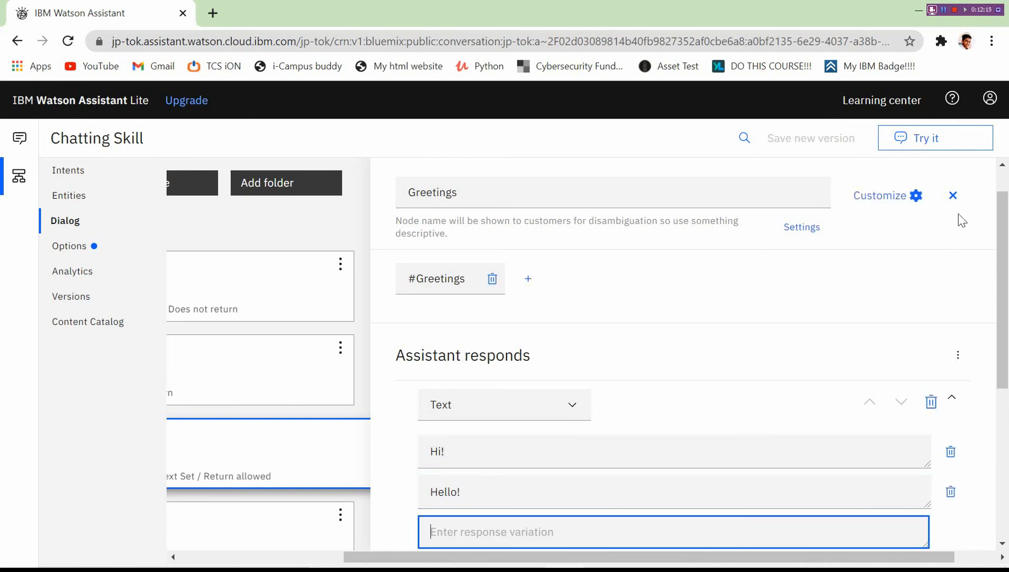
Set variations to random, add Bonjour as the third response, and close the editor.
{"action": "left_click_drag", "start_coordinate": [1006, 214], "coordinate": [1006, 328]}
{"action": "left_click", "coordinate": [685, 346]}
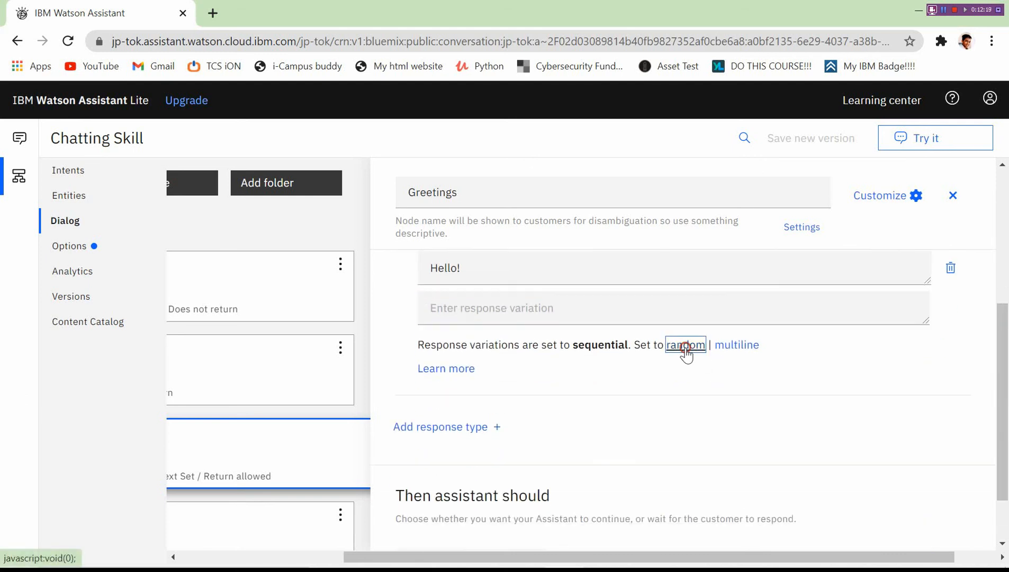
{"action": "left_click", "coordinate": [607, 316]}
{"action": "type", "text": "Bo"}
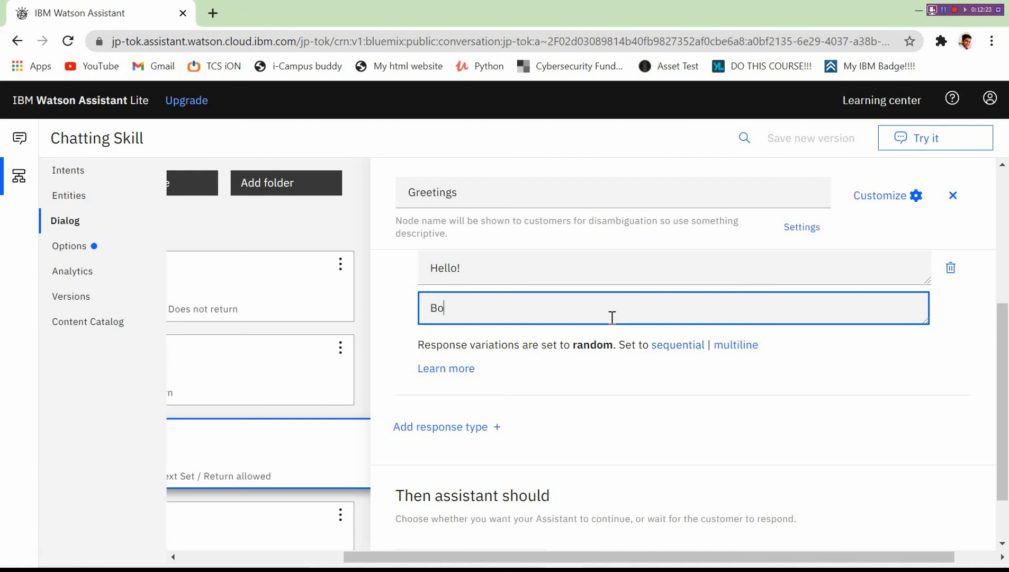
{"action": "type", "text": "njour"}
{"action": "key", "text": "Return"}
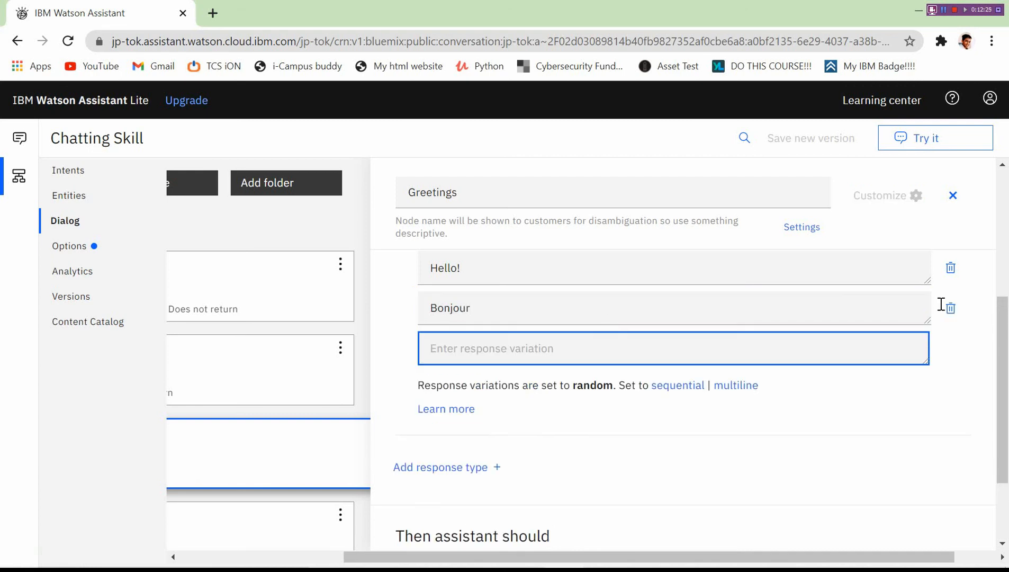
{"action": "scroll", "coordinate": [1003, 317], "scroll_direction": "up", "scroll_amount": 5}
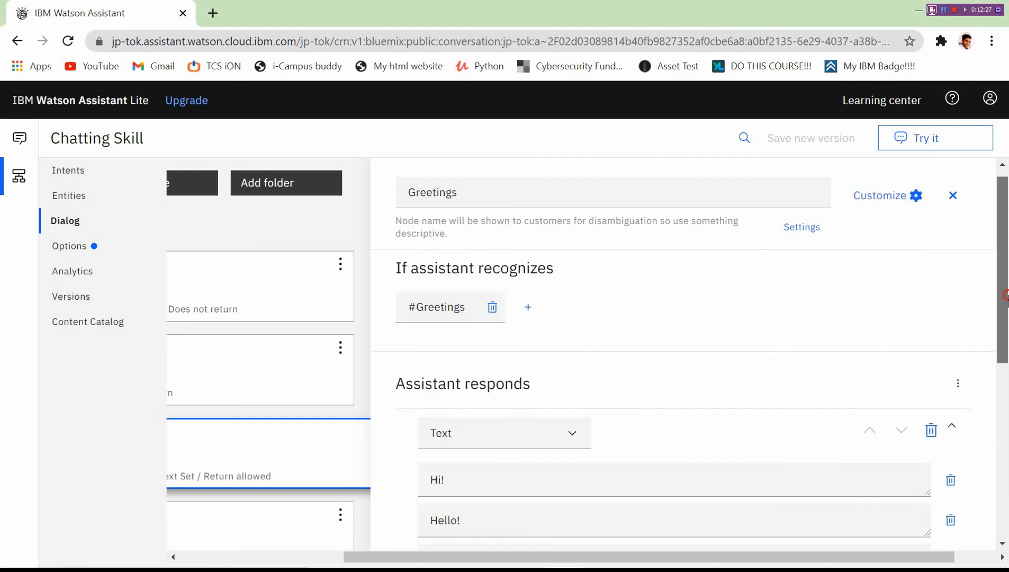
{"action": "scroll", "coordinate": [1003, 296], "scroll_direction": "down", "scroll_amount": 10}
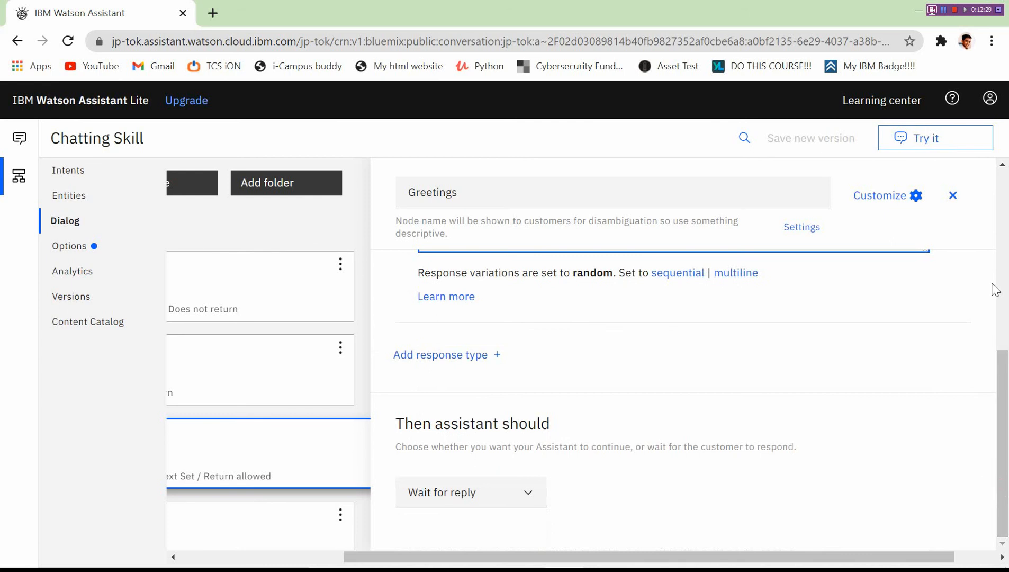
{"action": "left_click", "coordinate": [952, 195]}
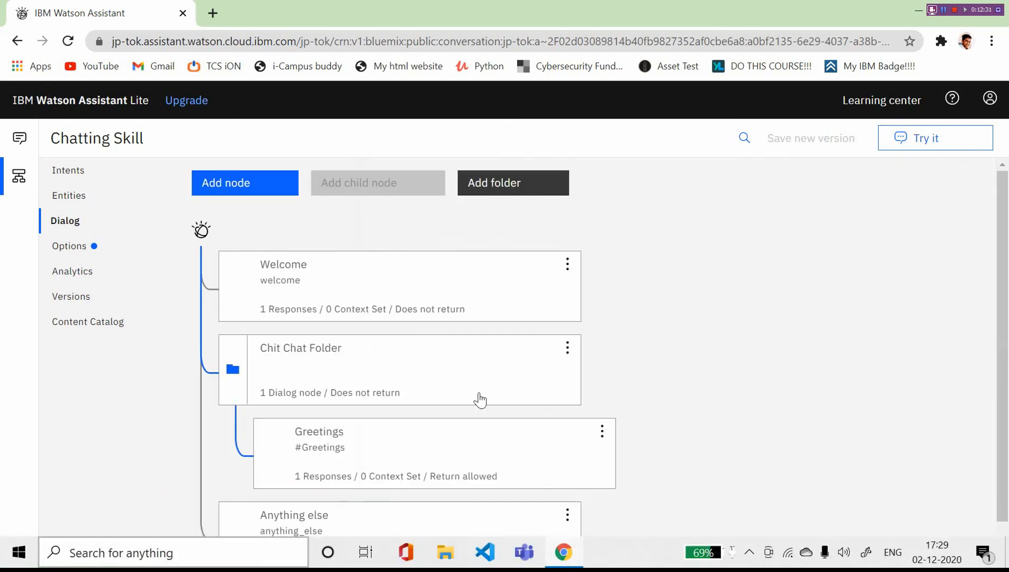
{"action": "left_click", "coordinate": [380, 434]}
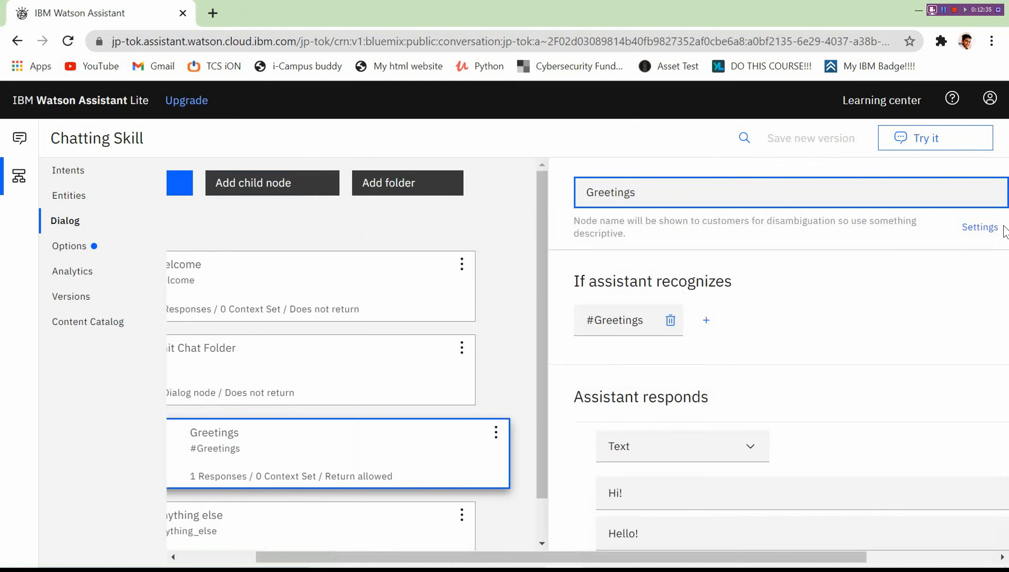
{"action": "left_click", "coordinate": [952, 196]}
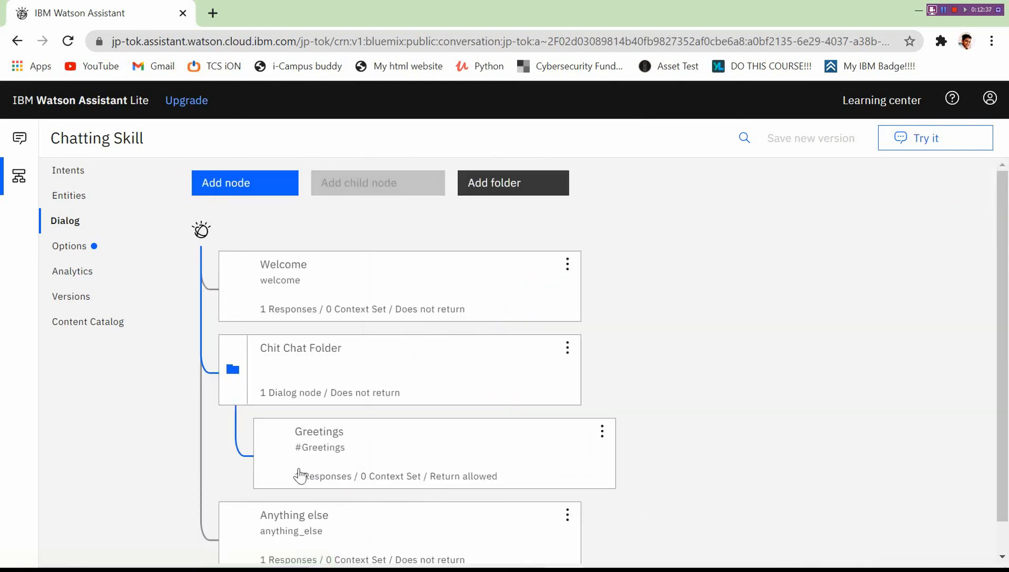
{"action": "left_click", "coordinate": [568, 264]}
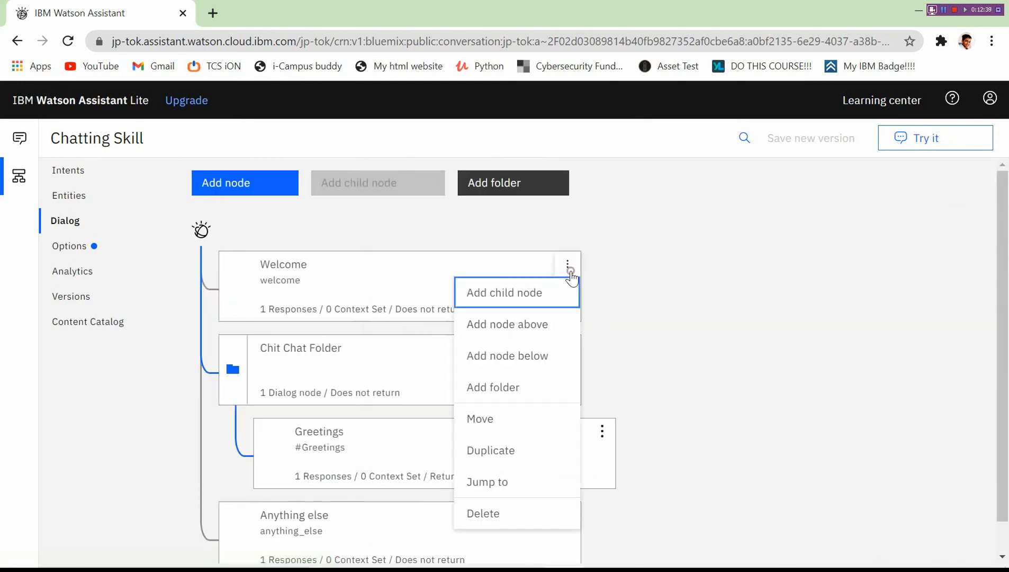
{"action": "left_click", "coordinate": [530, 292]}
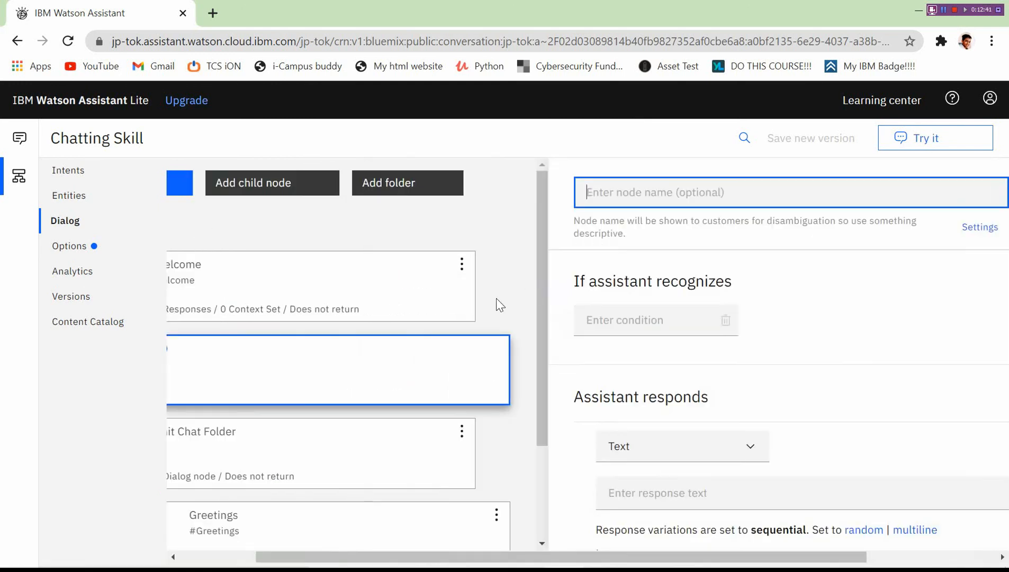
{"action": "left_click", "coordinate": [952, 196]}
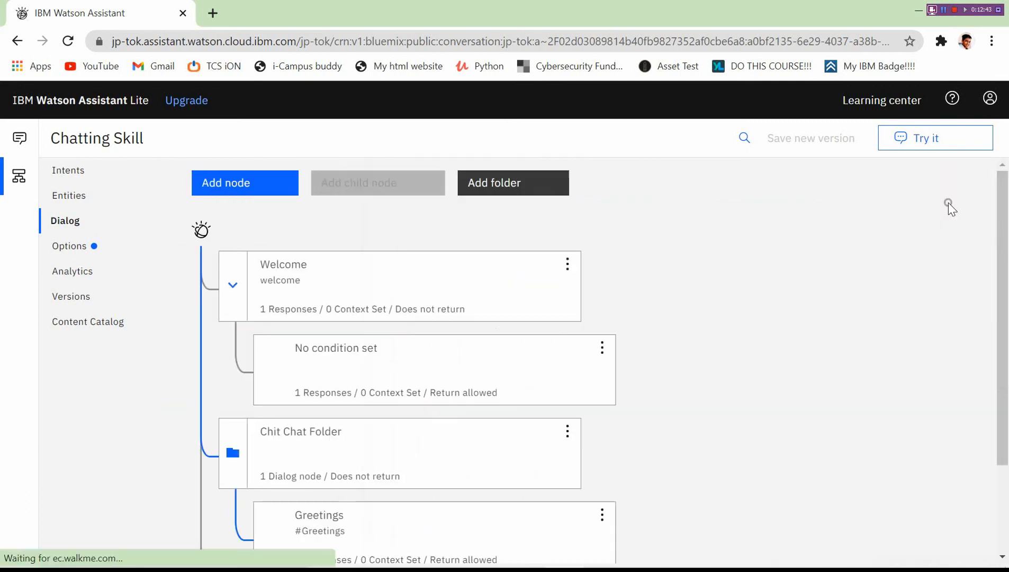
{"action": "left_click", "coordinate": [458, 371]}
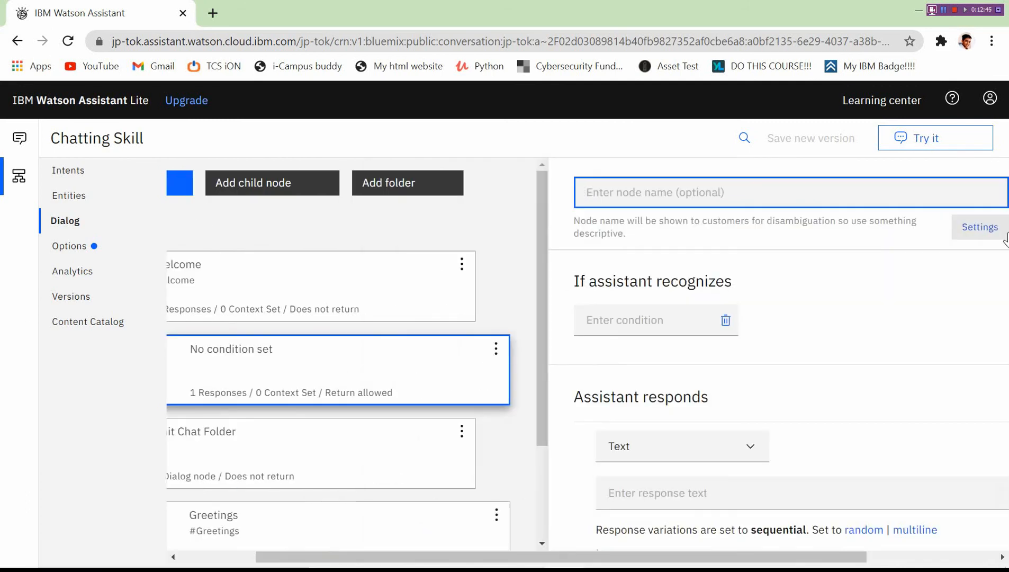
{"action": "left_click", "coordinate": [951, 196]}
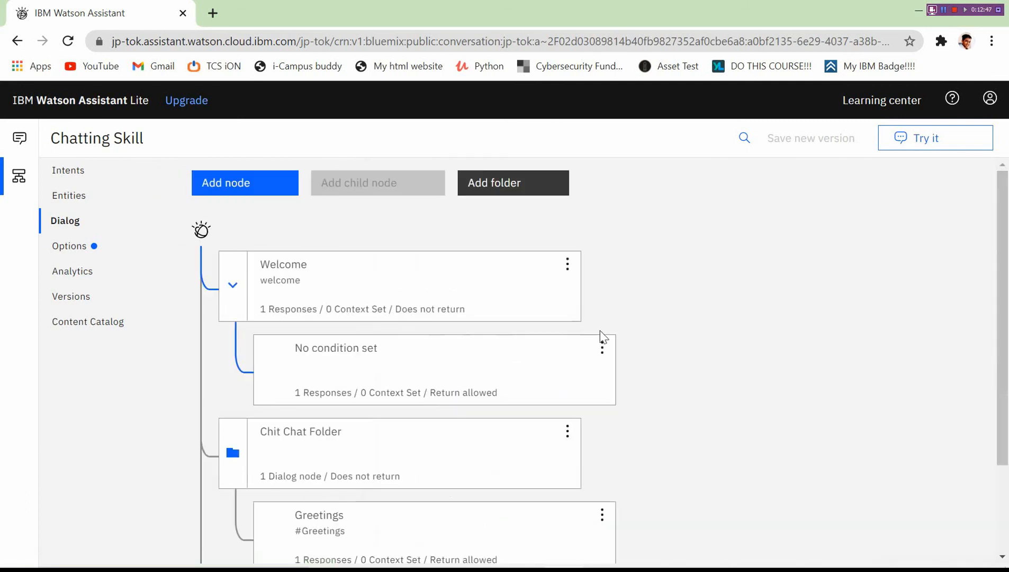
{"action": "left_click", "coordinate": [599, 349]}
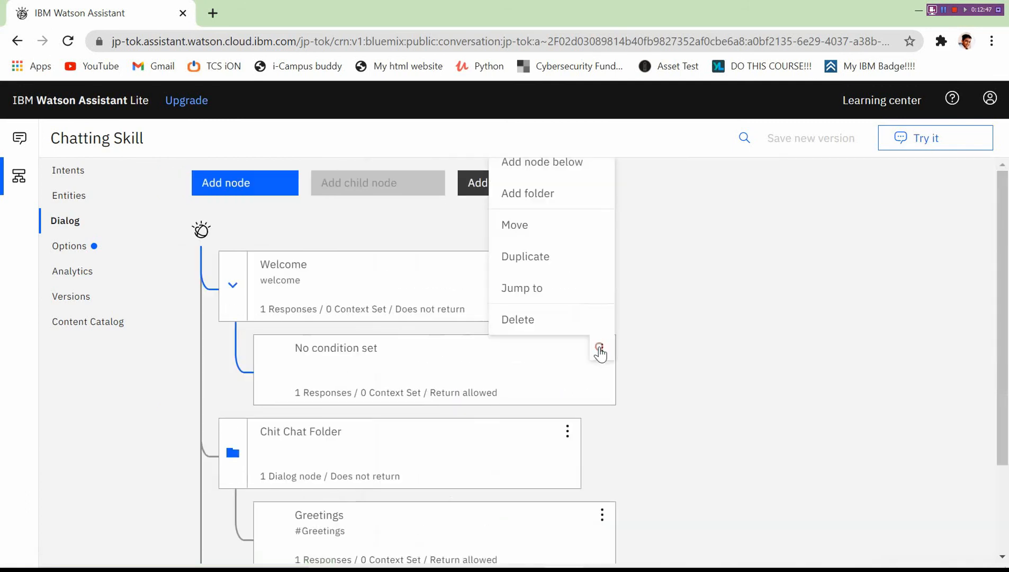
{"action": "left_click", "coordinate": [574, 322]}
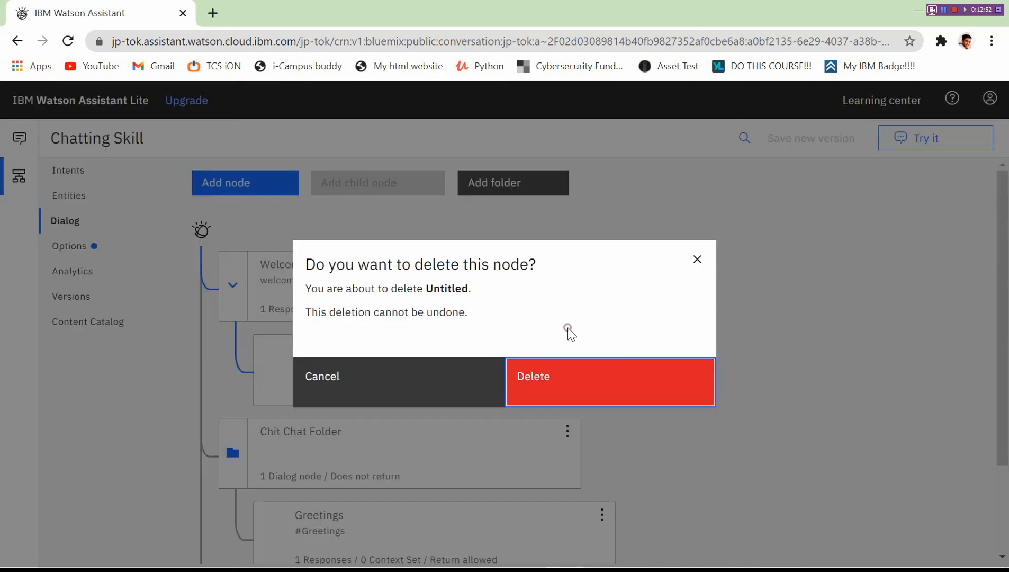
{"action": "left_click", "coordinate": [574, 378]}
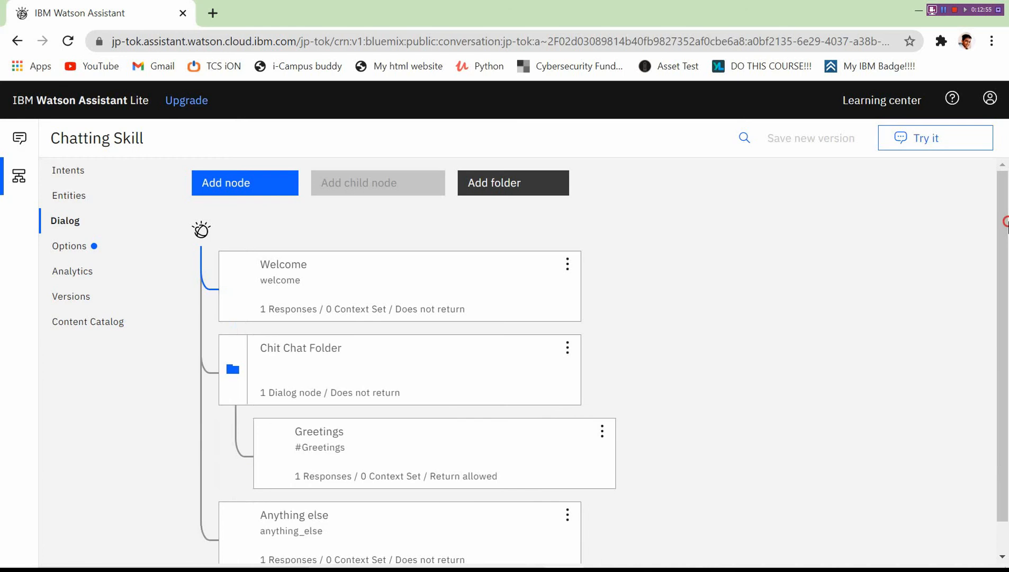
{"action": "left_click_drag", "start_coordinate": [1007, 221], "coordinate": [1007, 285]}
{"action": "left_click", "coordinate": [844, 320]}
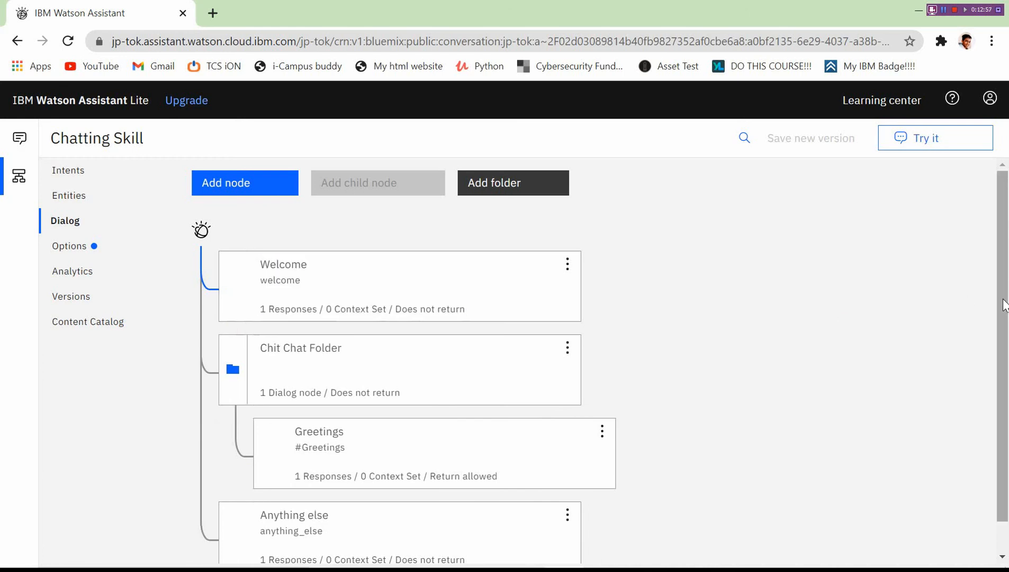
{"action": "scroll", "coordinate": [1004, 305], "scroll_direction": "down", "scroll_amount": 1}
Add a new node below Greetings in Chit Chat Folder.
{"action": "left_click", "coordinate": [601, 405]}
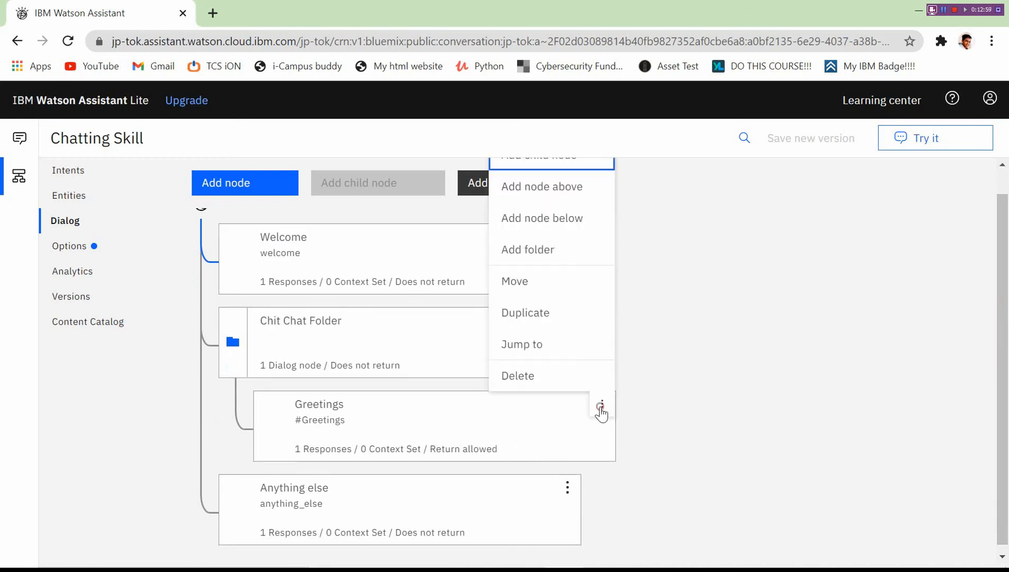
{"action": "left_click", "coordinate": [563, 229]}
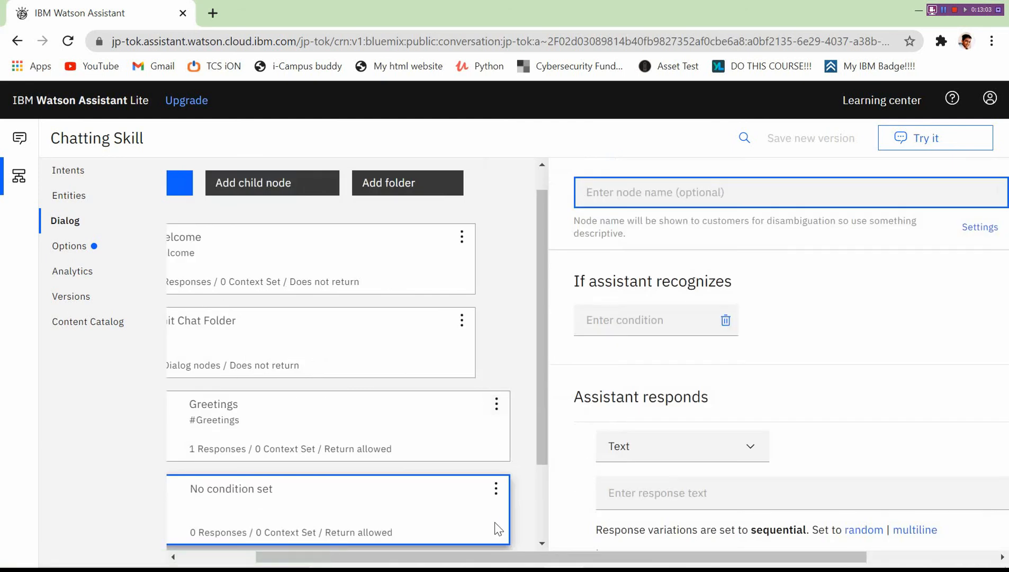
{"action": "left_click", "coordinate": [496, 488]}
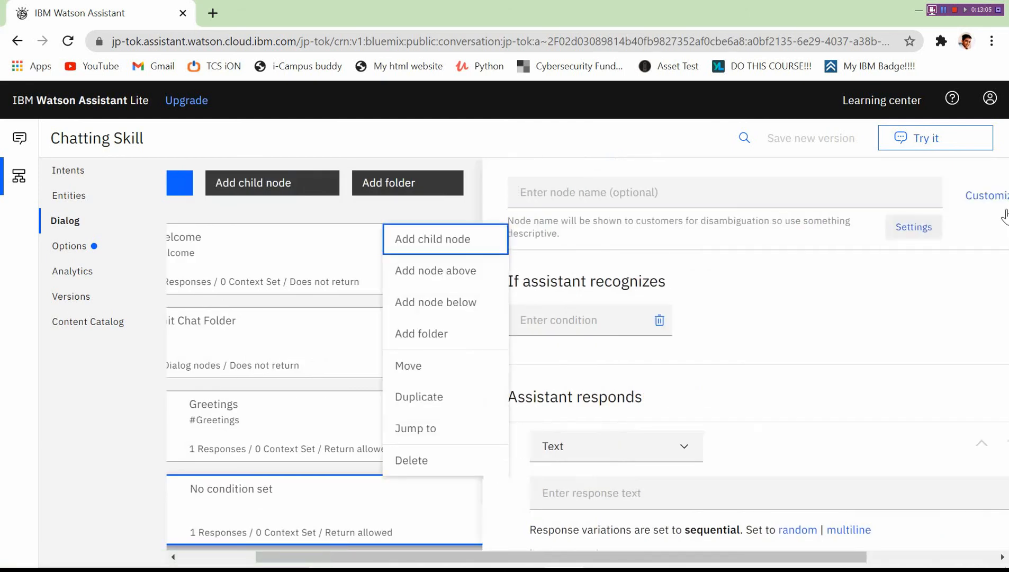
{"action": "left_click", "coordinate": [962, 195]}
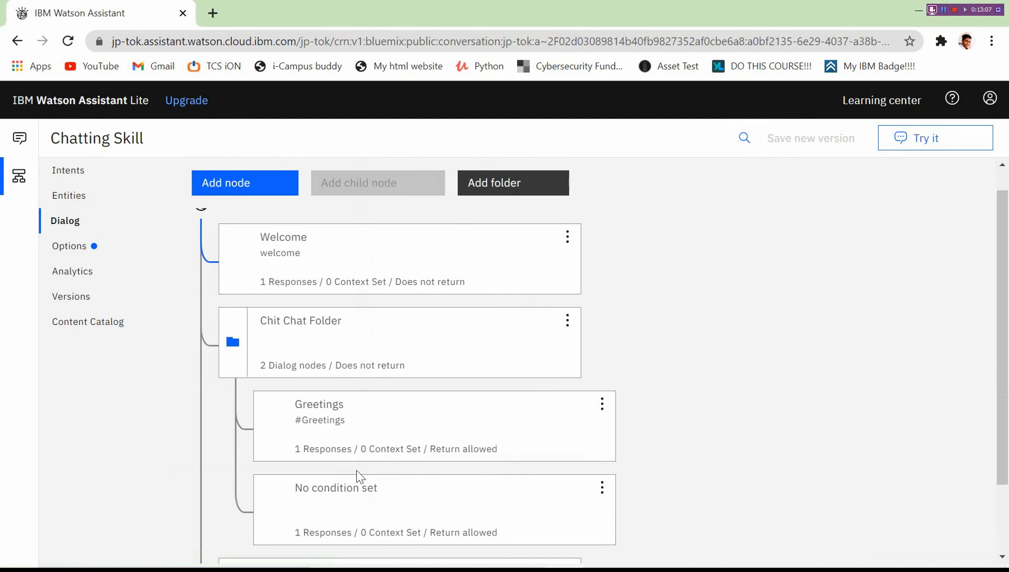
Name the new node 'Thanks' and set its condition to the #Thank_you intent.
{"action": "left_click", "coordinate": [360, 504]}
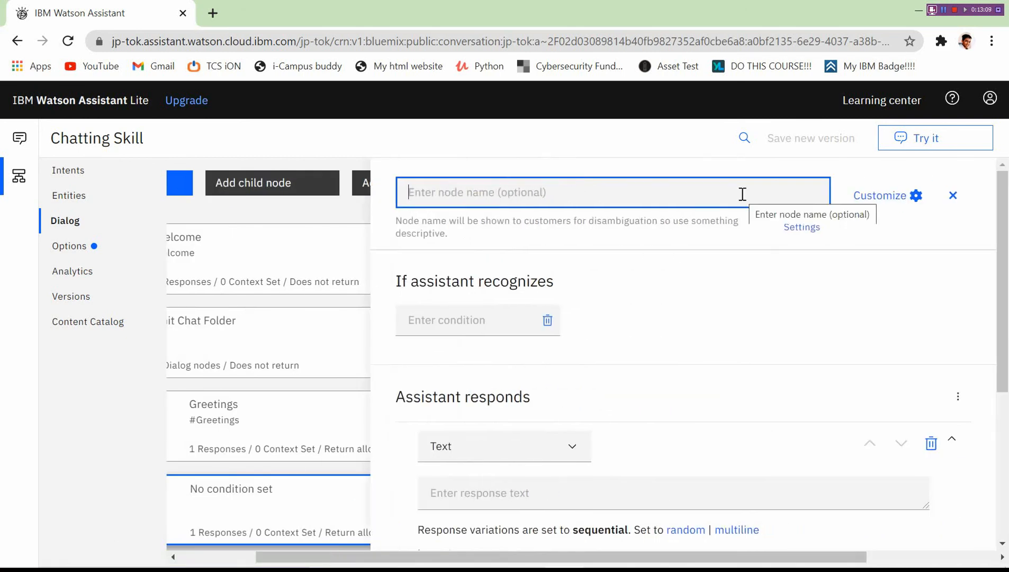
{"action": "type", "text": "Thanks"}
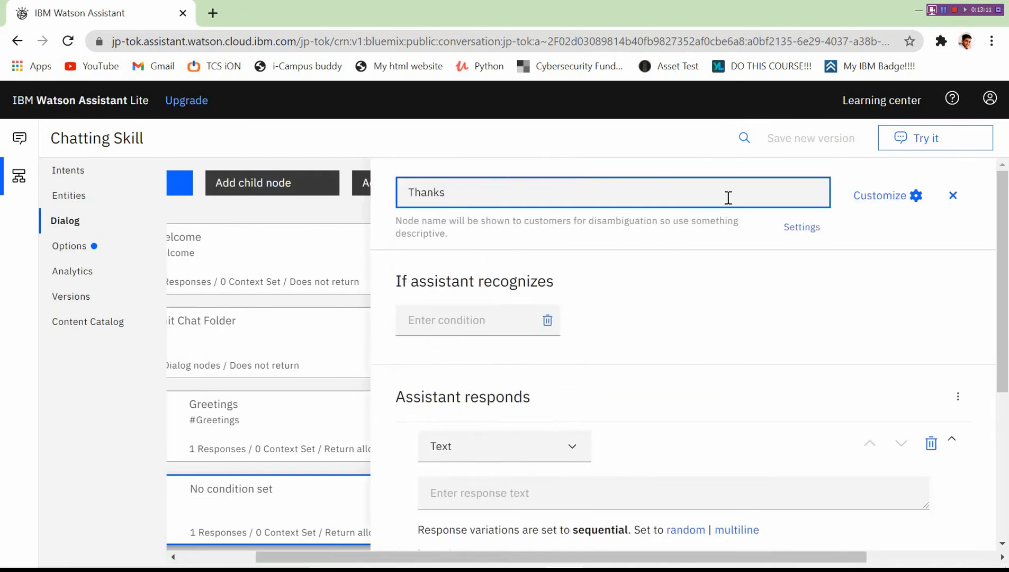
{"action": "left_click", "coordinate": [466, 312]}
{"action": "left_click", "coordinate": [480, 360]}
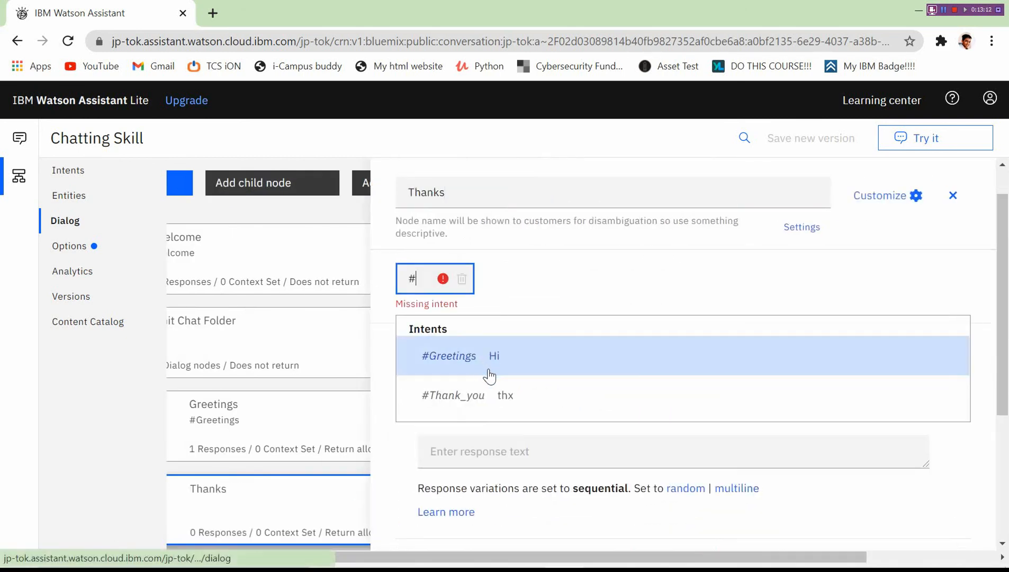
{"action": "left_click", "coordinate": [499, 397]}
{"action": "left_click", "coordinate": [514, 453]}
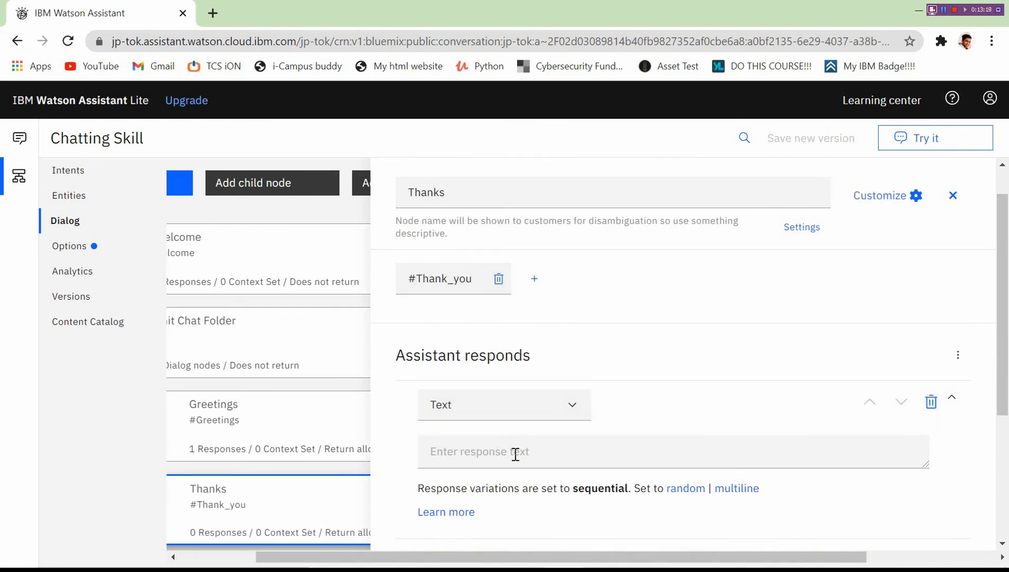
Enter 'No Problem!' and 'Anytime!' as the Thanks node's first two responses.
{"action": "left_click", "coordinate": [515, 453]}
{"action": "type", "text": "No Problem!"}
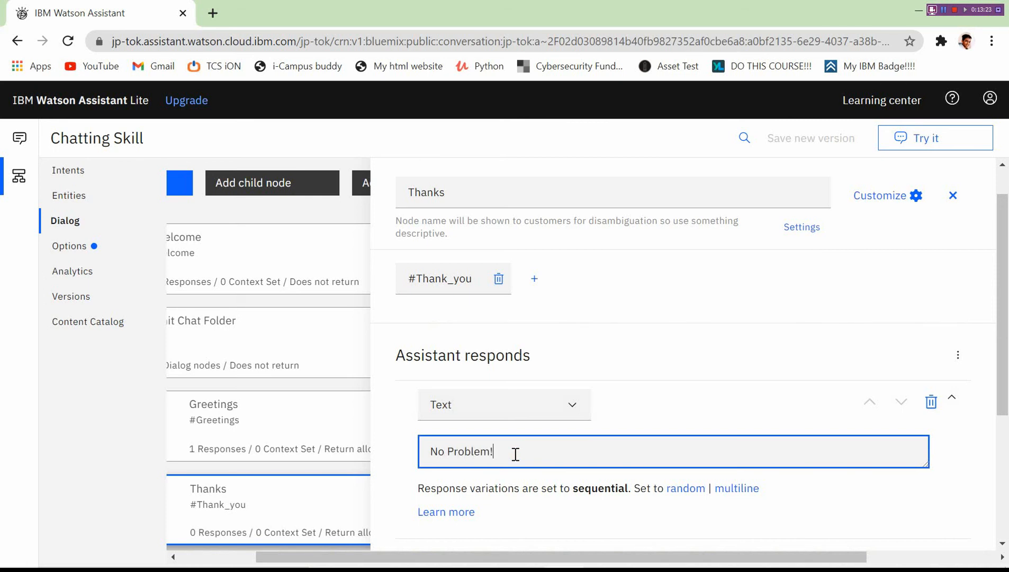
{"action": "key", "text": "Return"}
{"action": "type", "text": "Anyt"}
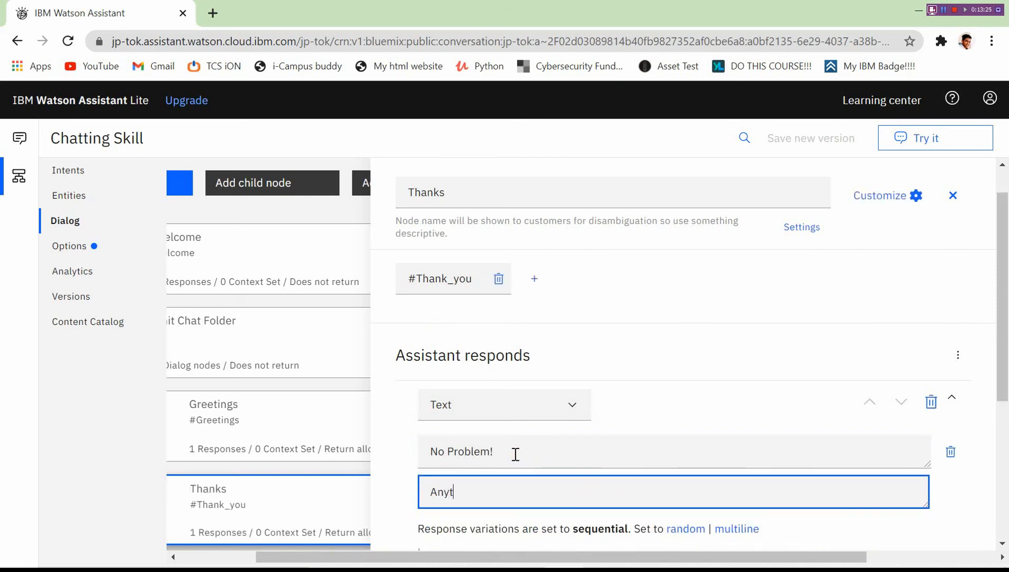
{"action": "type", "text": "ime!"}
{"action": "key", "text": "Return"}
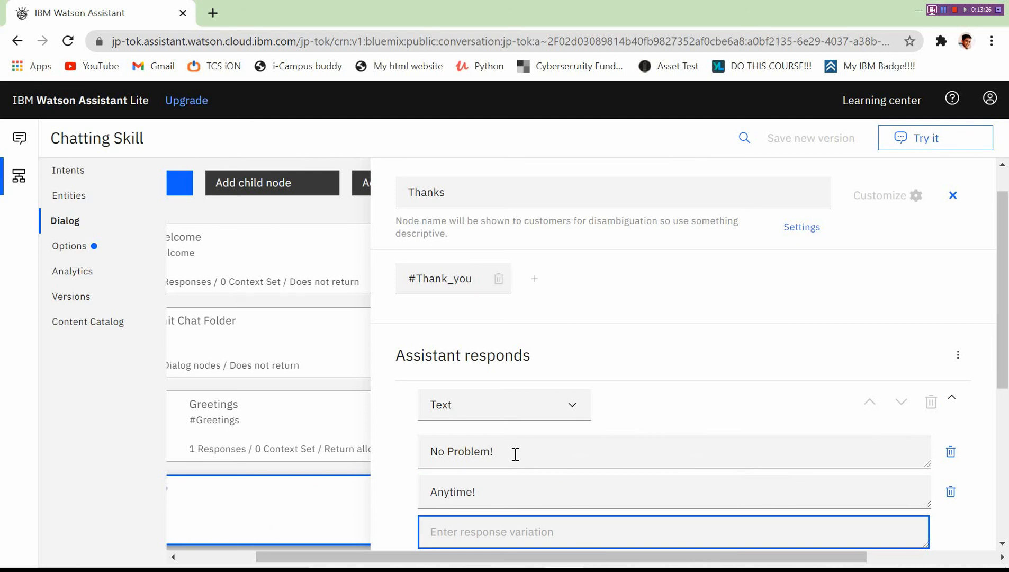
{"action": "scroll", "coordinate": [515, 453], "scroll_direction": "down", "scroll_amount": 2}
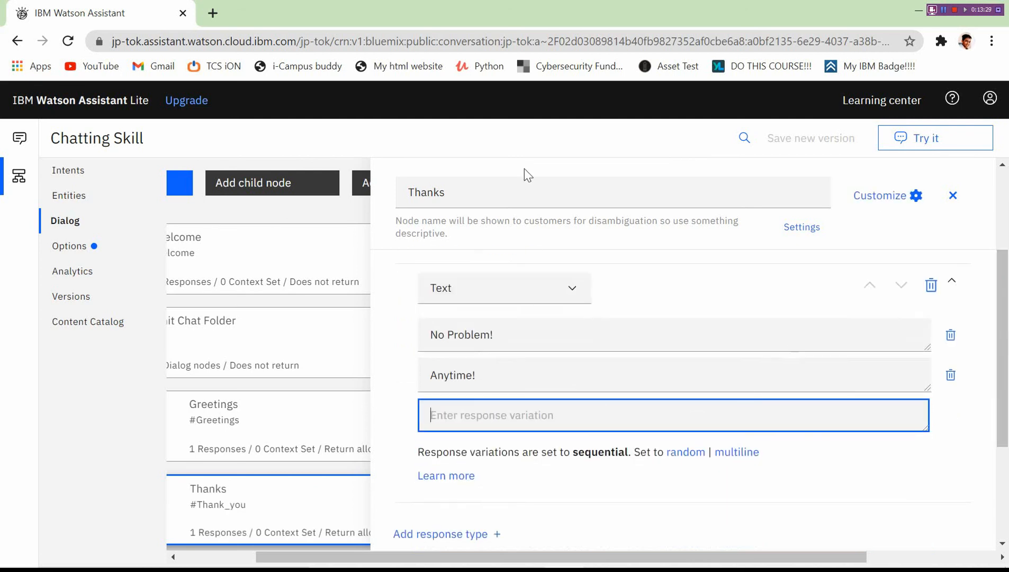
{"action": "left_click", "coordinate": [943, 10]}
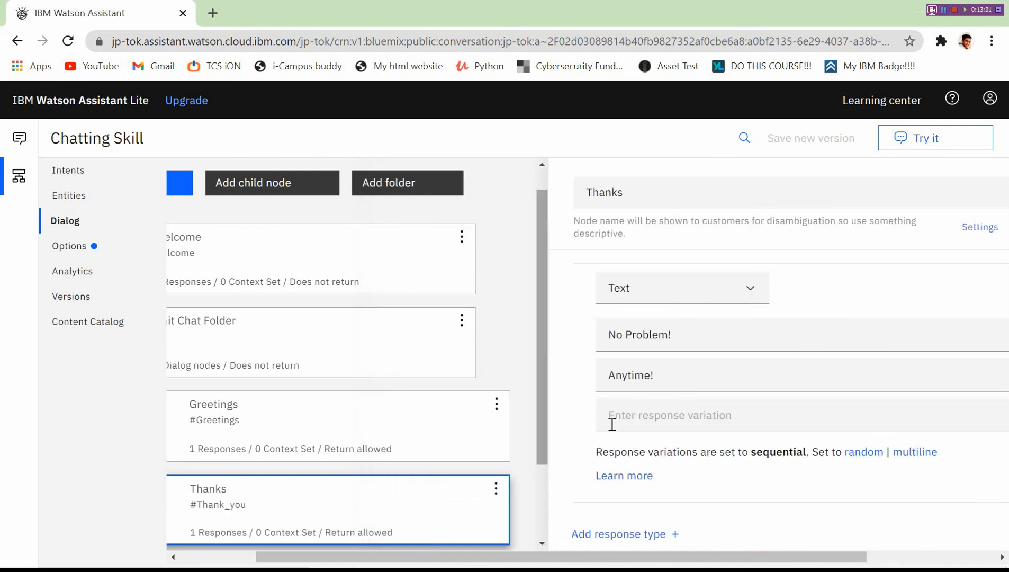
Add 'I aim to please 😊' as the third response, inserting the smiley emoji.
{"action": "left_click", "coordinate": [675, 420]}
{"action": "type", "text": "I aim to p"}
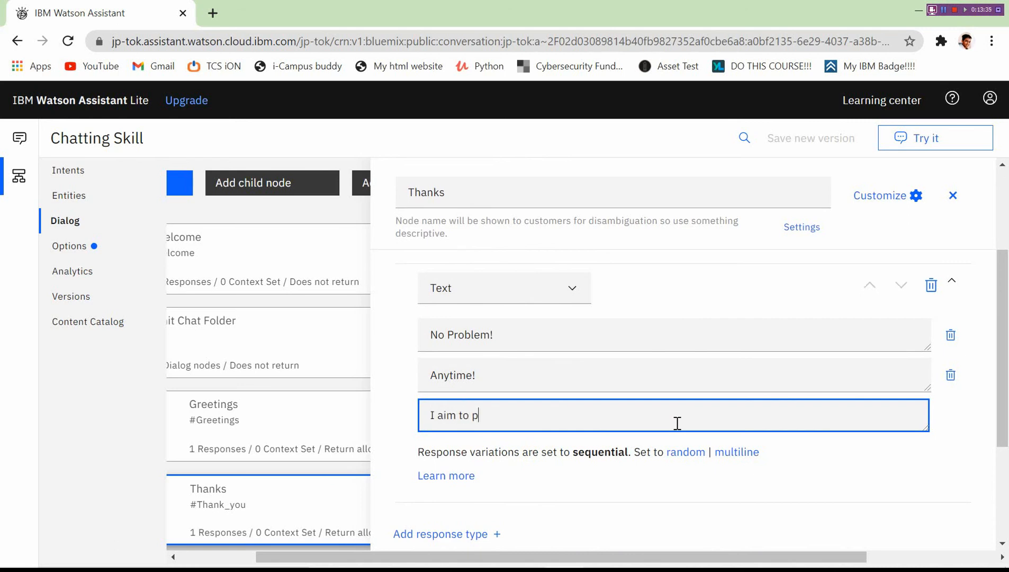
{"action": "type", "text": "lease"}
{"action": "key", "text": "super+period"}
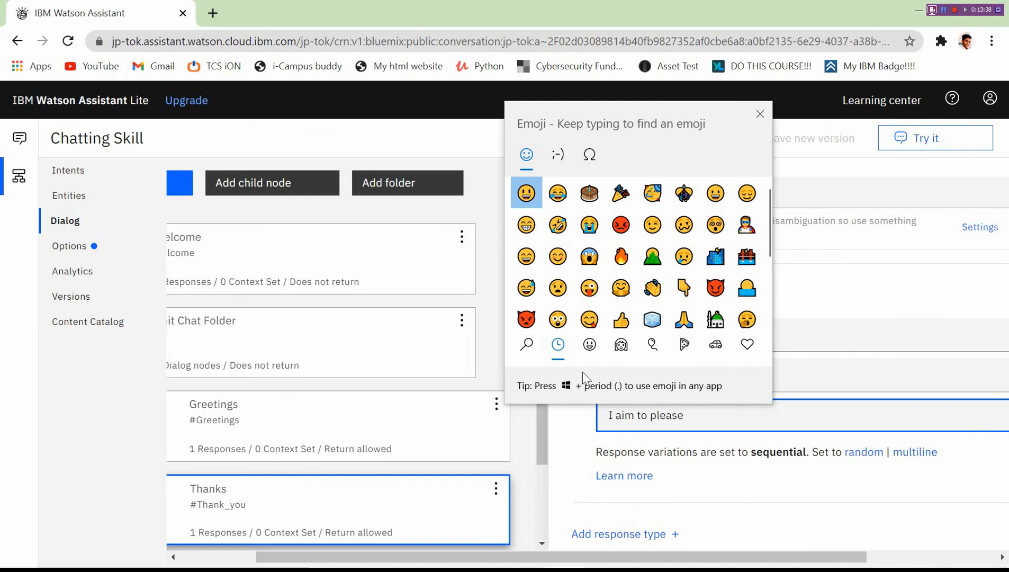
{"action": "left_click", "coordinate": [589, 344]}
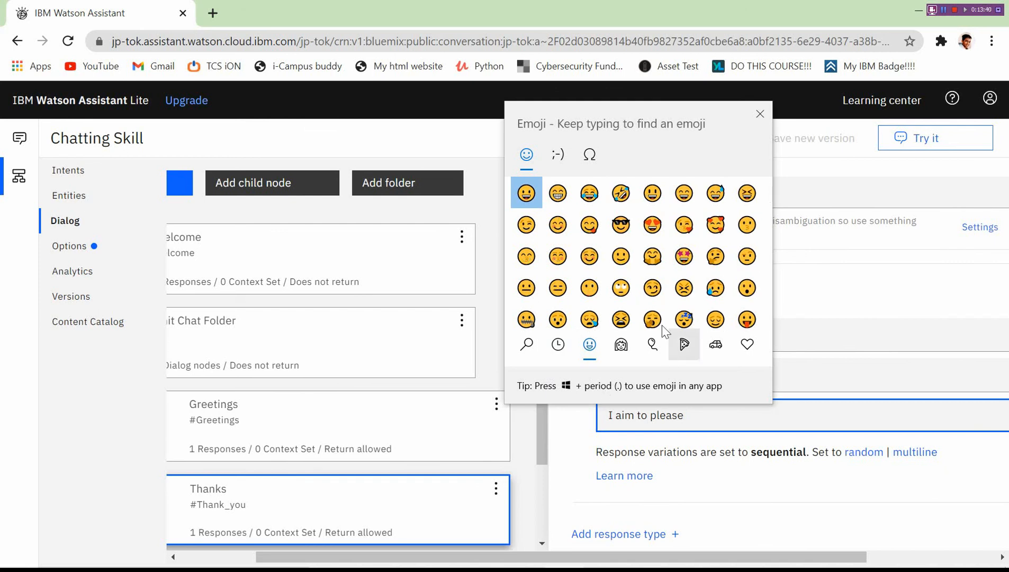
{"action": "left_click", "coordinate": [558, 225]}
{"action": "left_click", "coordinate": [954, 113]}
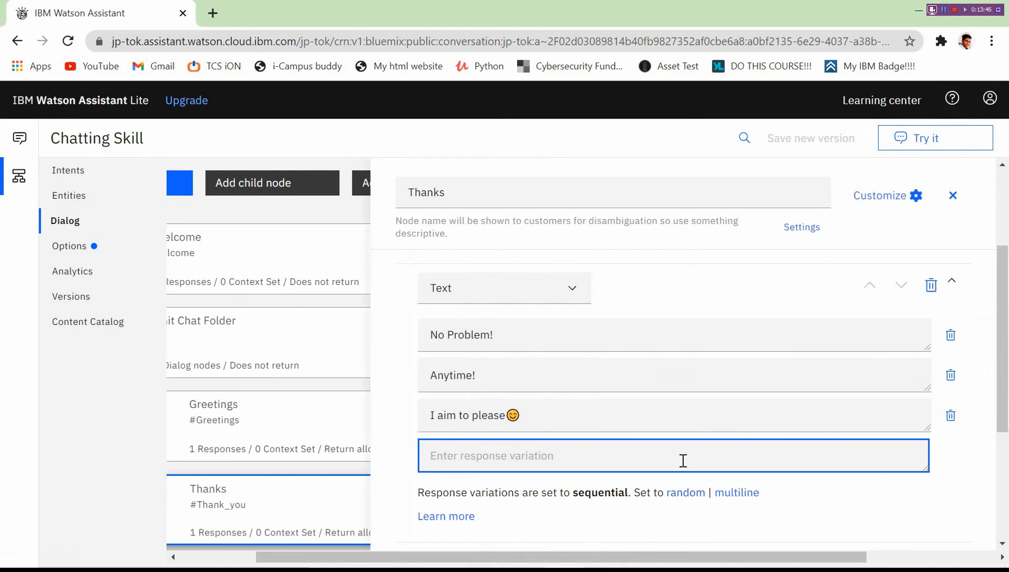
Set the Thanks responses to random order and close the node editor.
{"action": "left_click", "coordinate": [685, 492]}
{"action": "mouse_move", "coordinate": [1007, 419]}
{"action": "left_mouse_down"}
{"action": "mouse_move", "coordinate": [1007, 342]}
{"action": "mouse_move", "coordinate": [1008, 517]}
{"action": "mouse_move", "coordinate": [1008, 433]}
{"action": "left_mouse_up"}
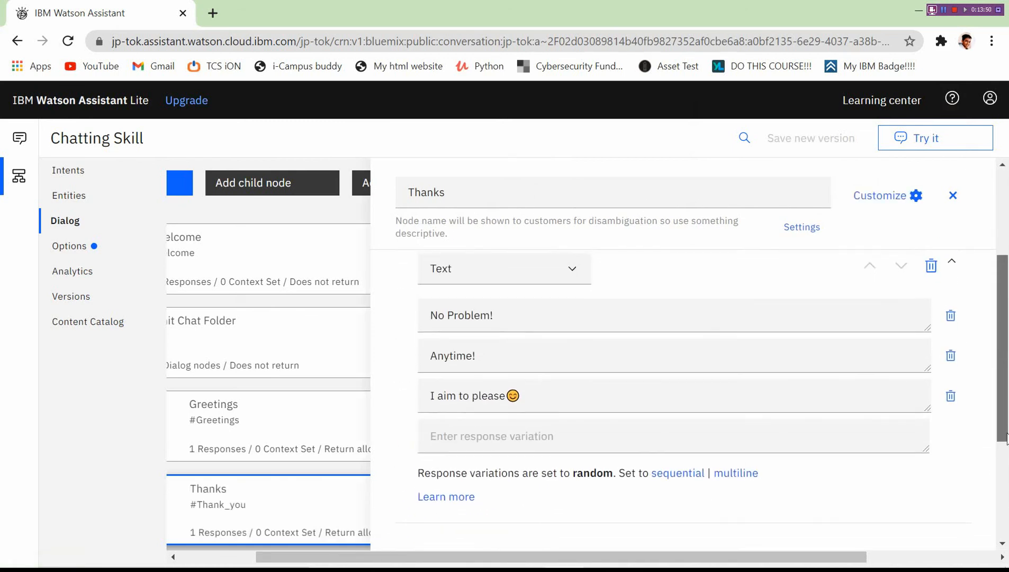
{"action": "left_click", "coordinate": [952, 197]}
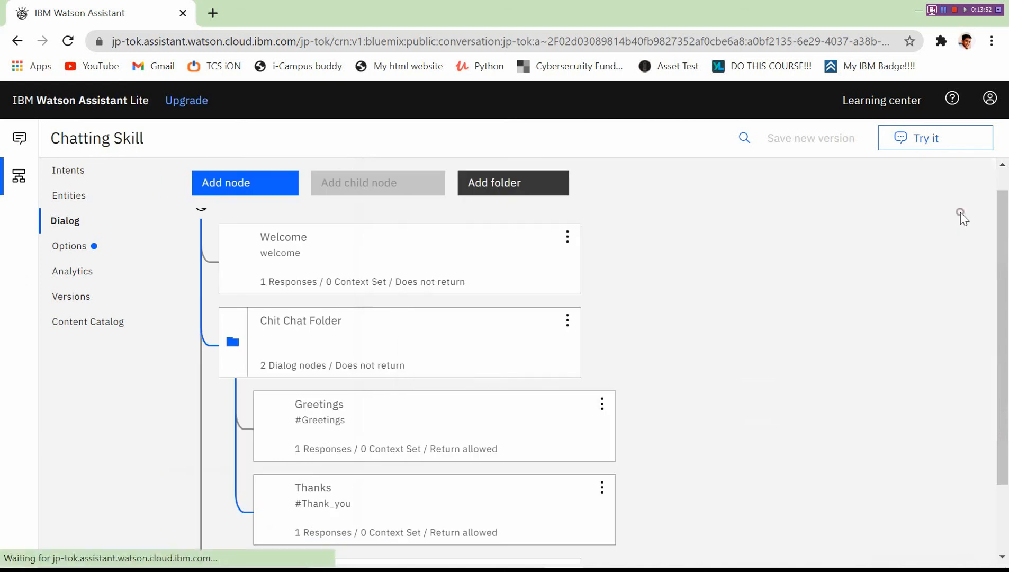
{"action": "left_click_drag", "start_coordinate": [1007, 225], "coordinate": [1007, 141]}
{"action": "left_click_drag", "start_coordinate": [1007, 178], "coordinate": [1007, 178]}
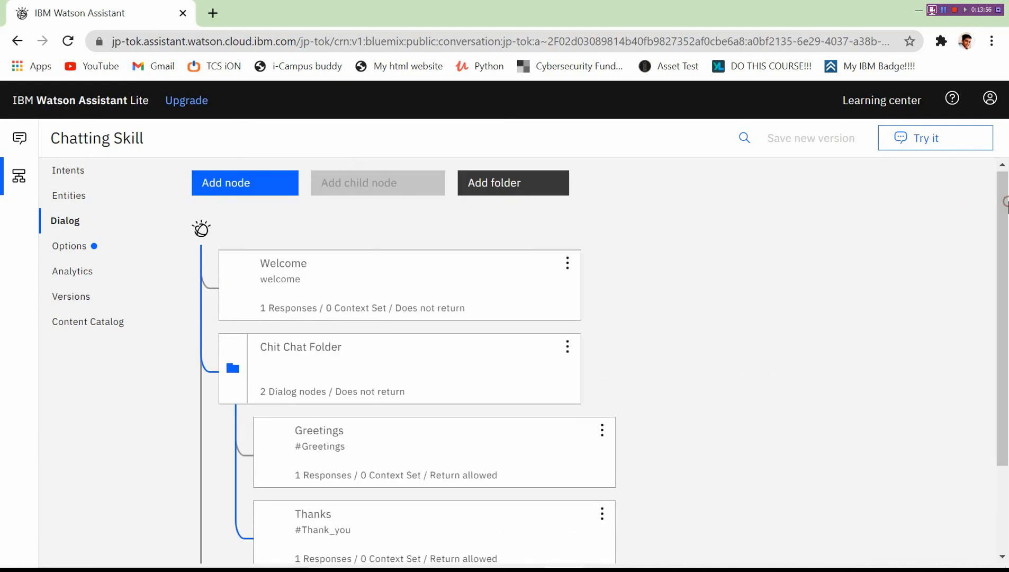